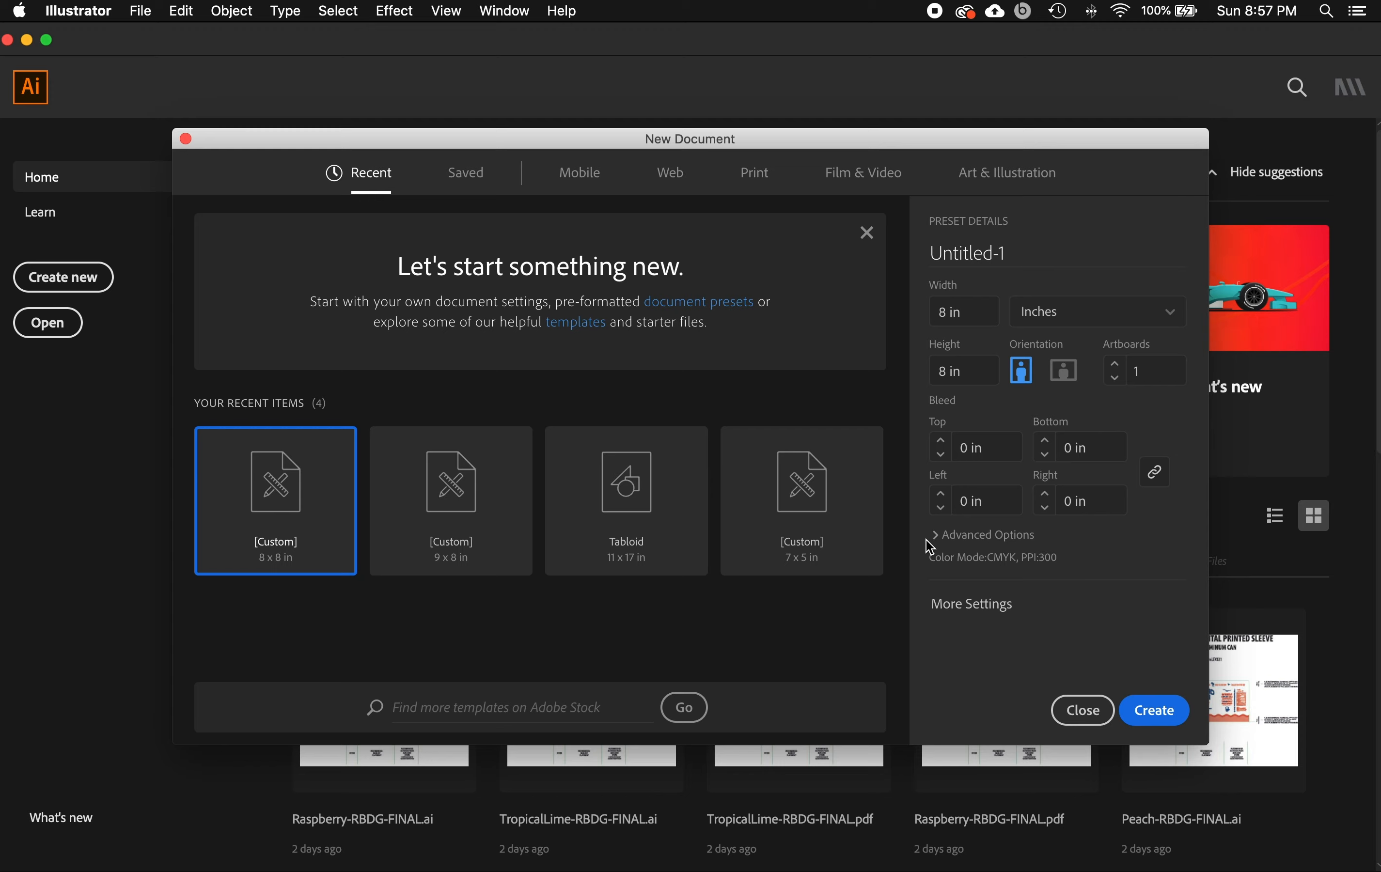
Switch to the browser and check the artwork size in the project's Specifications section
key(ctrl+Right)
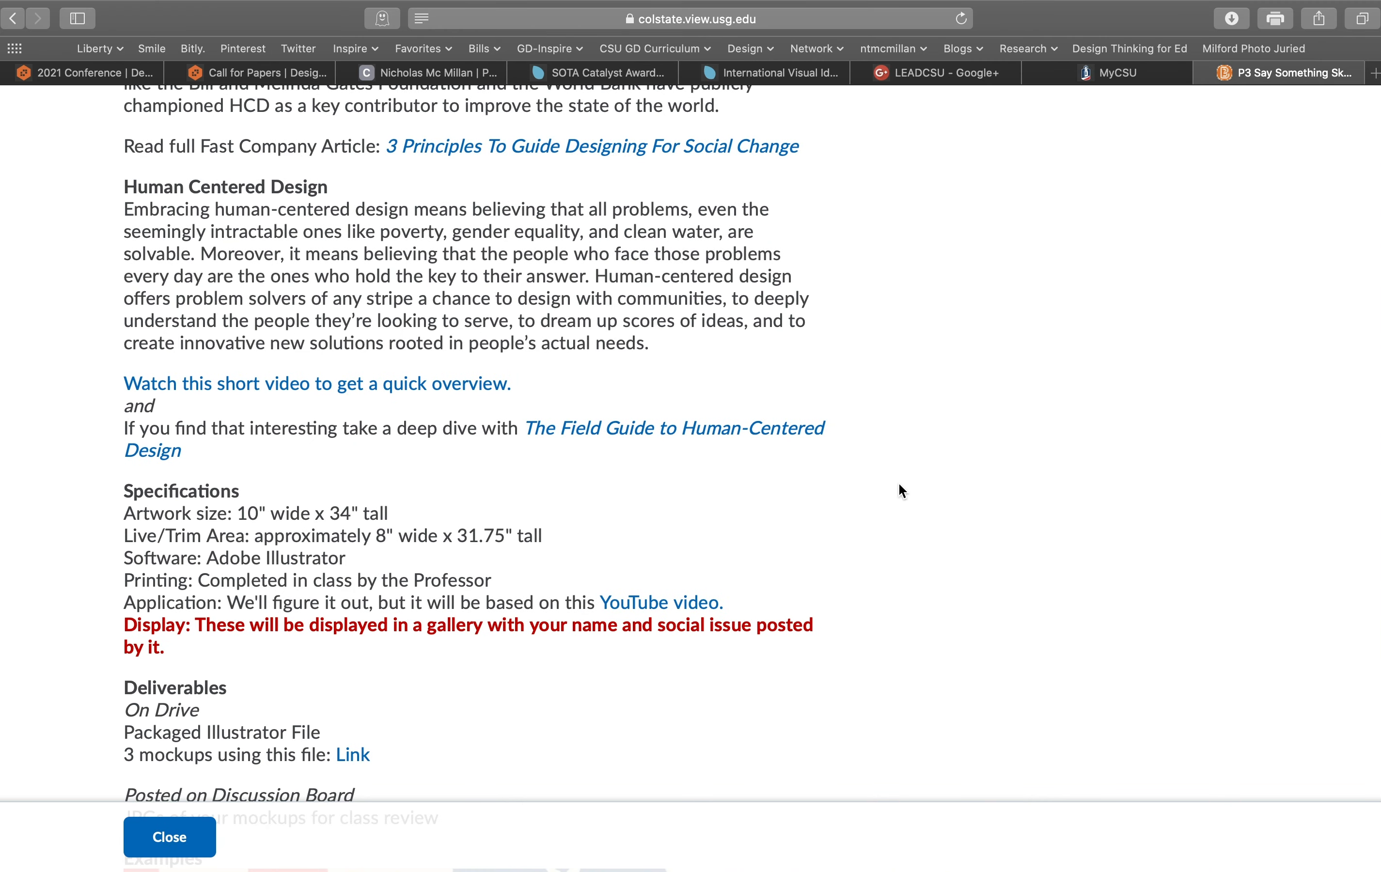
scroll(457, 479, down, 2)
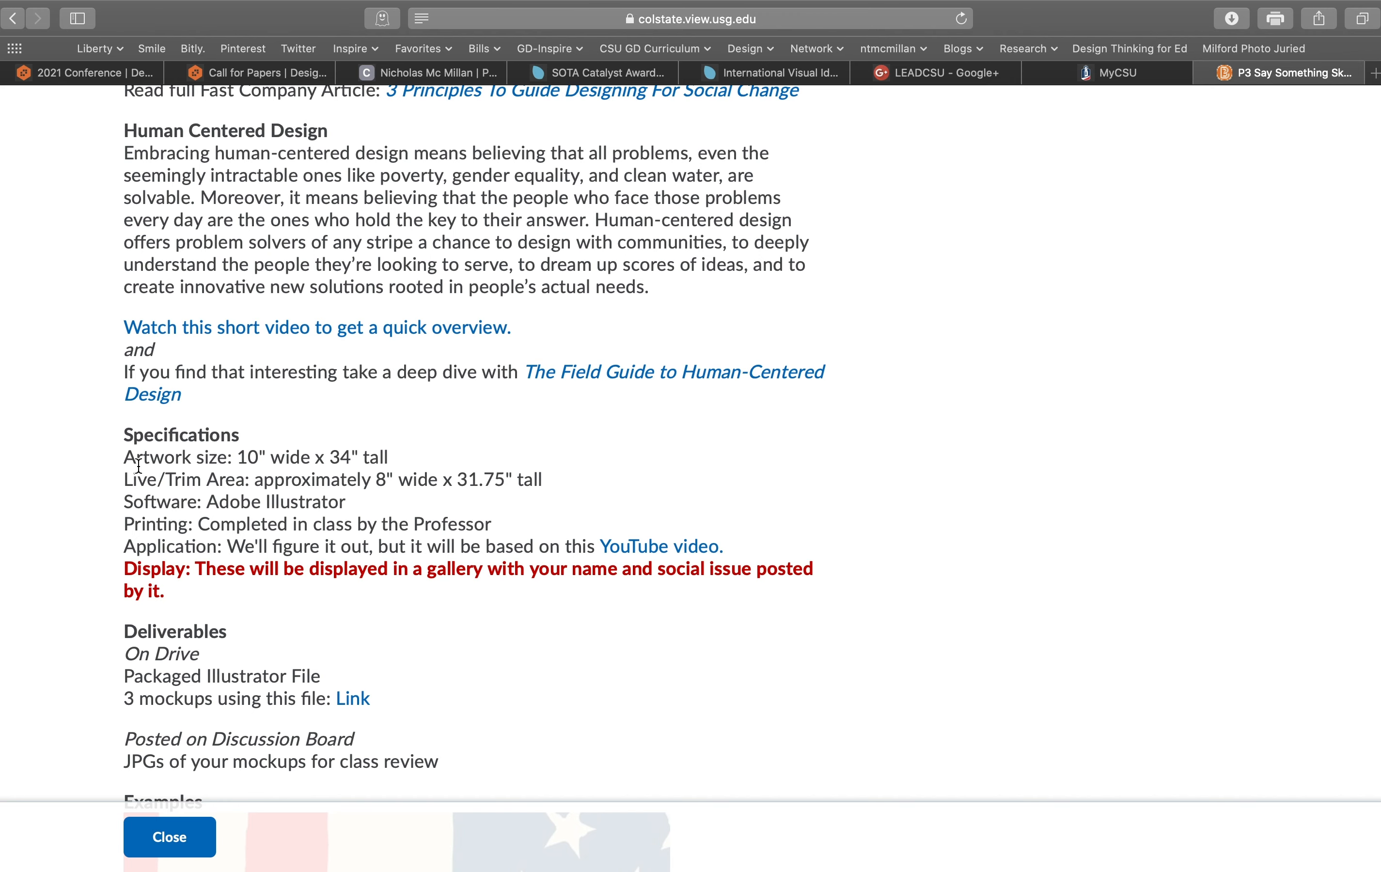
shift+click(169, 460)
click(323, 460)
drag(398, 460, 128, 458)
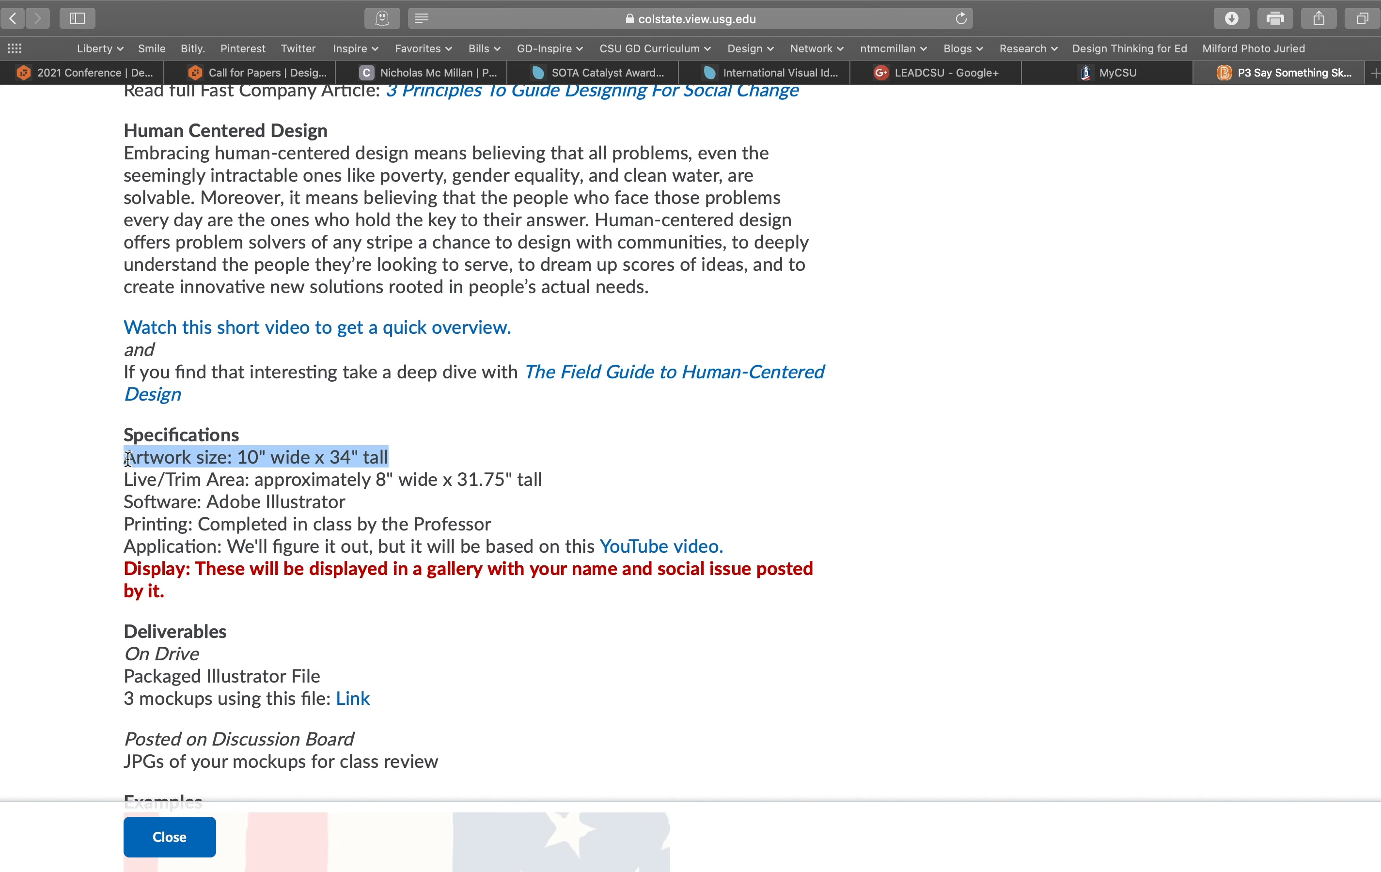
Switch to Illustrator and create a new document 10 inches wide and 34 inches tall
key(super+Tab)
key(super+n)
drag(969, 312, 888, 305)
text(10)
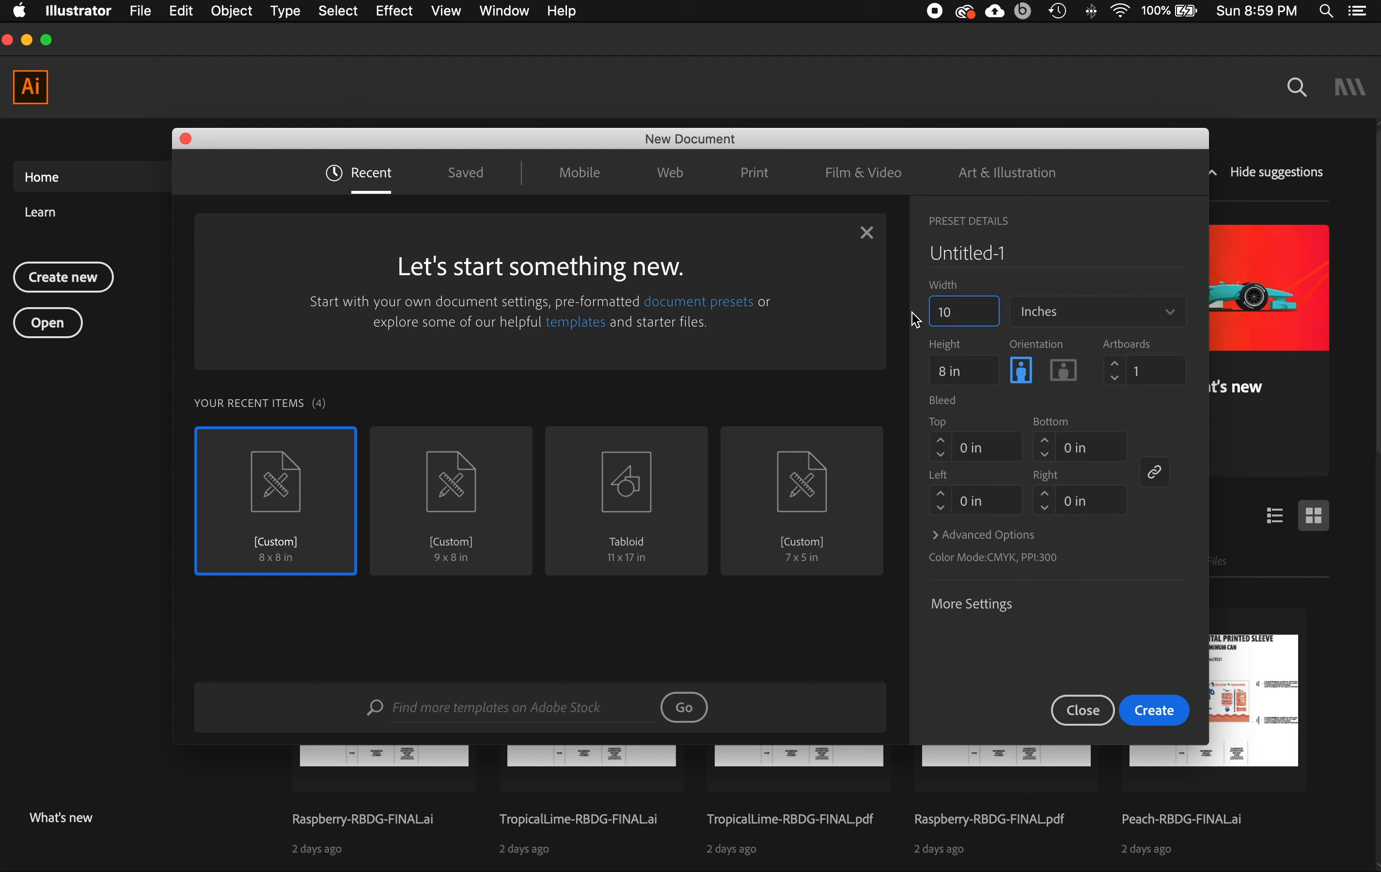
drag(964, 367, 902, 362)
text(34)
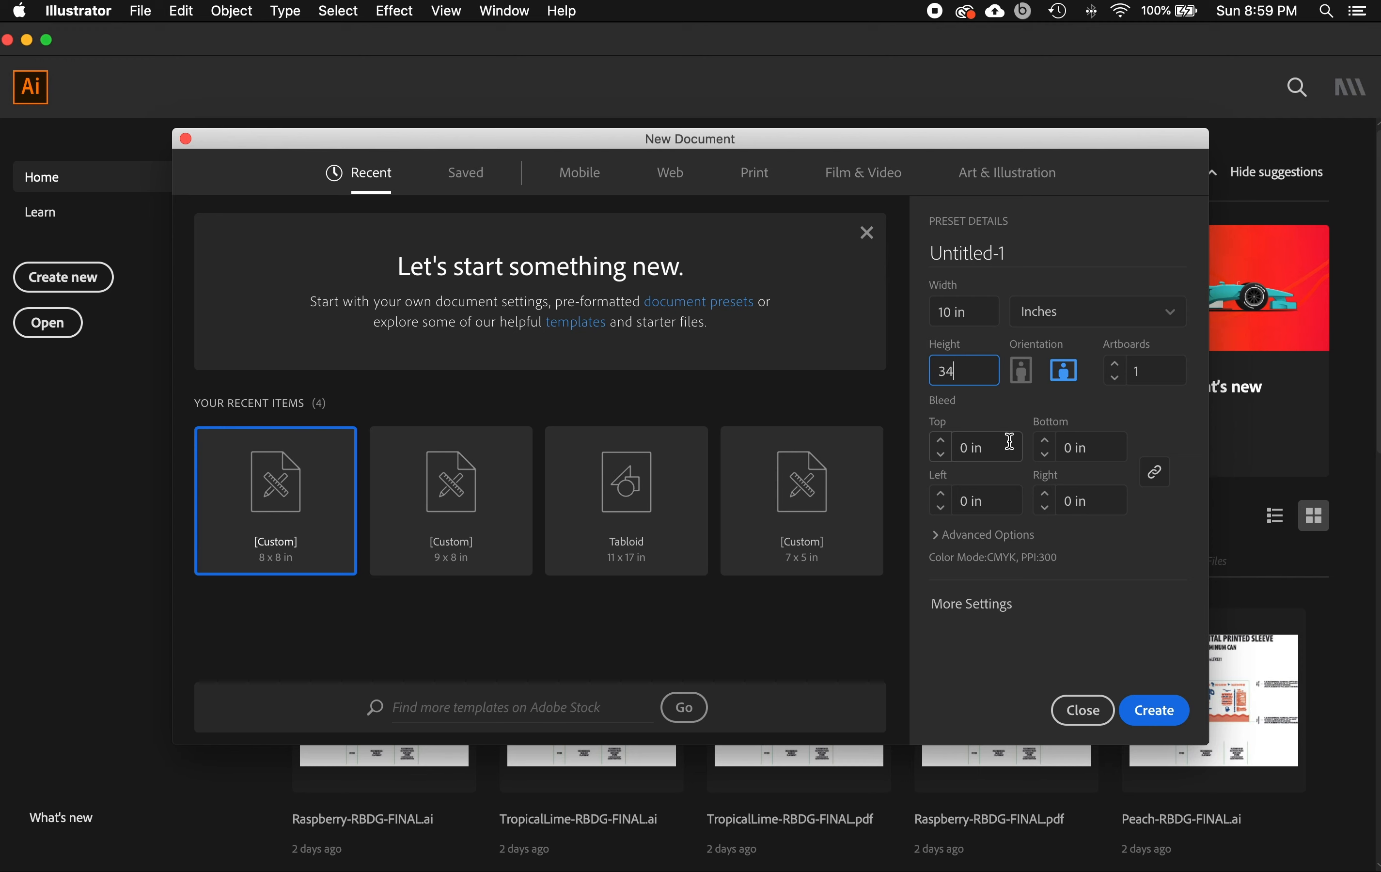
click(1157, 715)
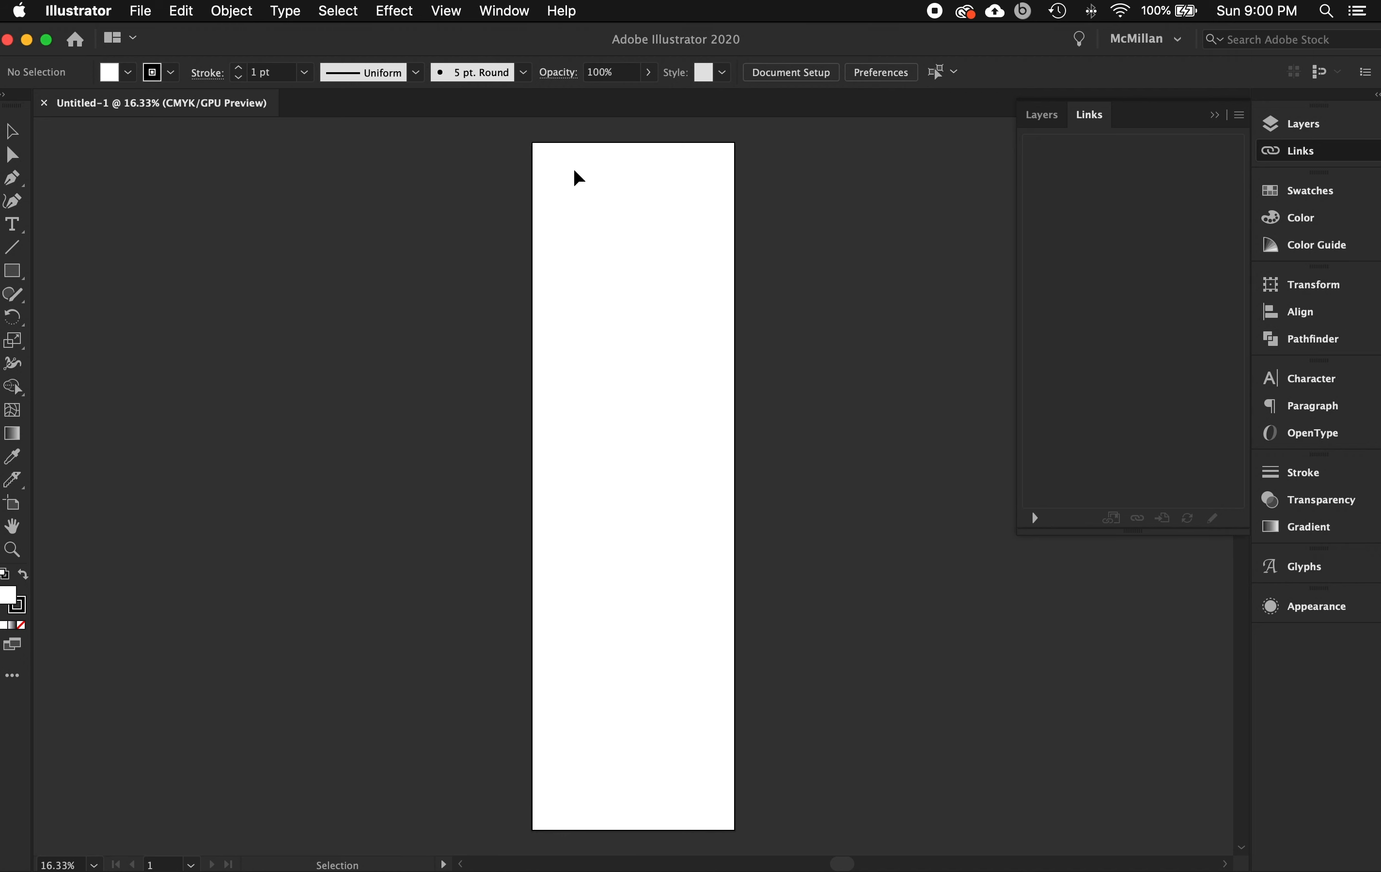
Show the rulers and collapse the Links panel to clear the workspace
key(super+r)
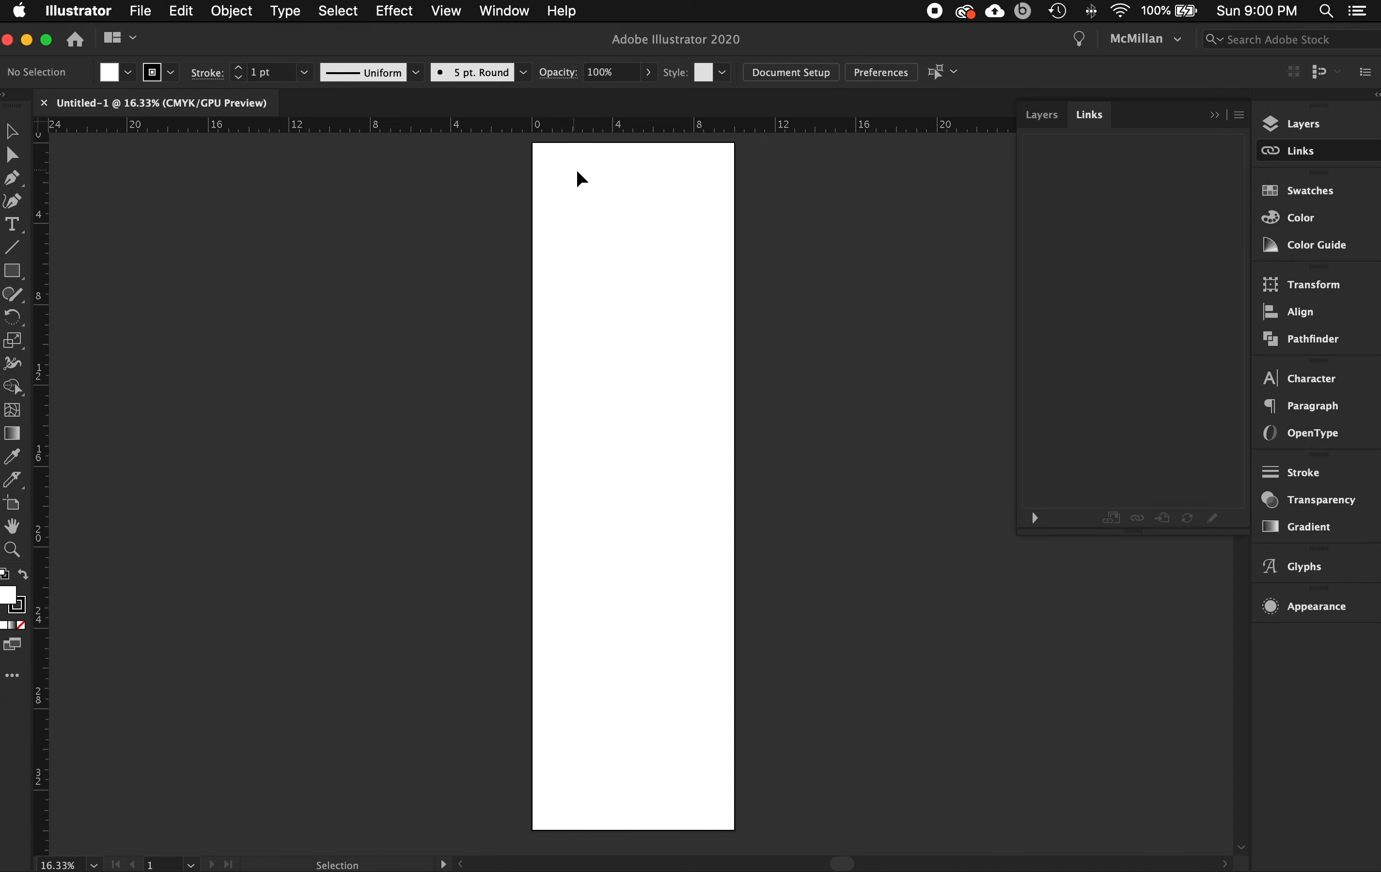
click(1211, 115)
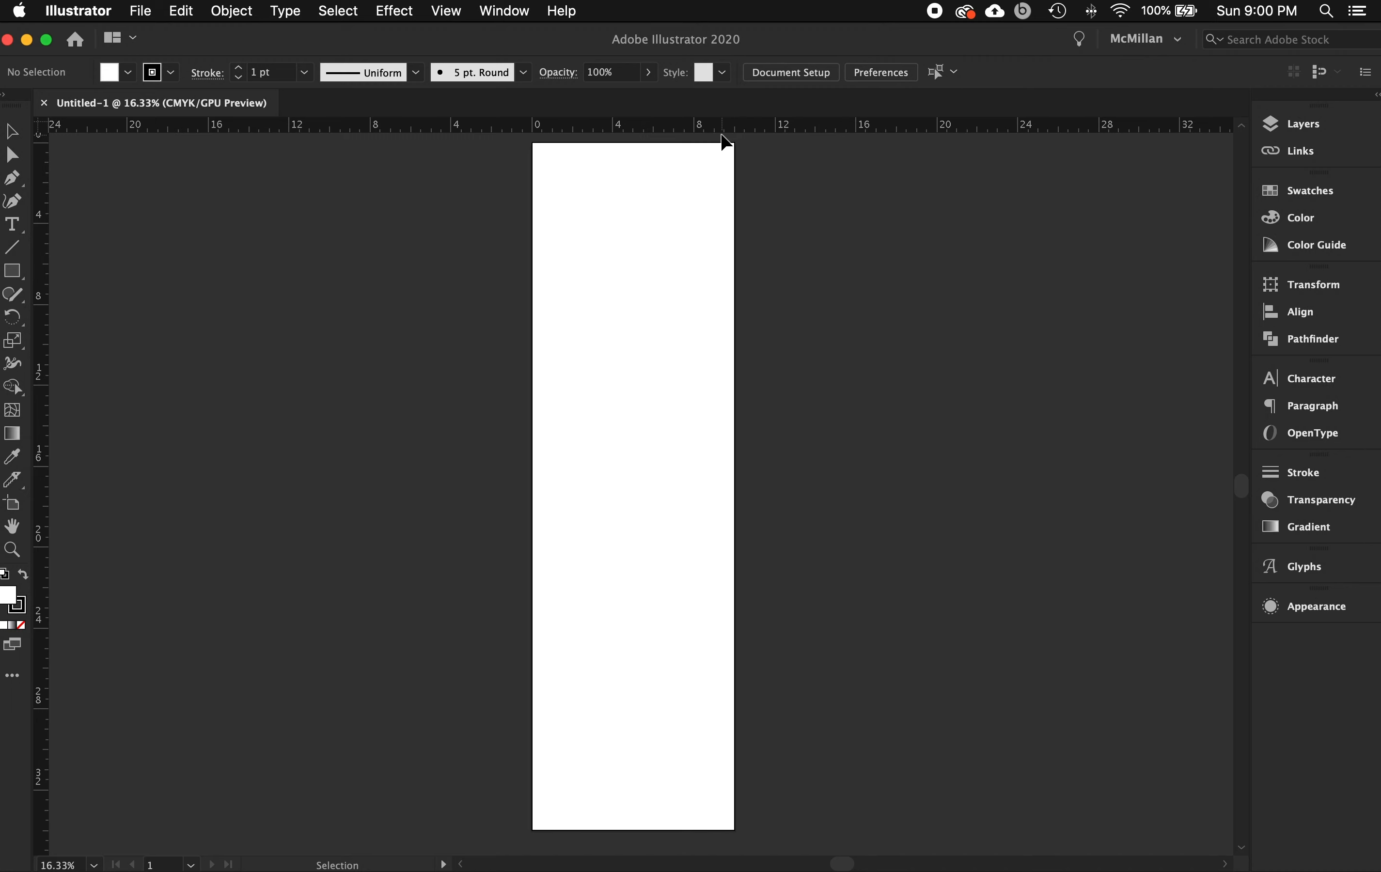
Check the browser's trim-area specification, draw a rectangle 8 in wide by 31.75 in tall, and place it inside the artboard
key(ctrl+Right)
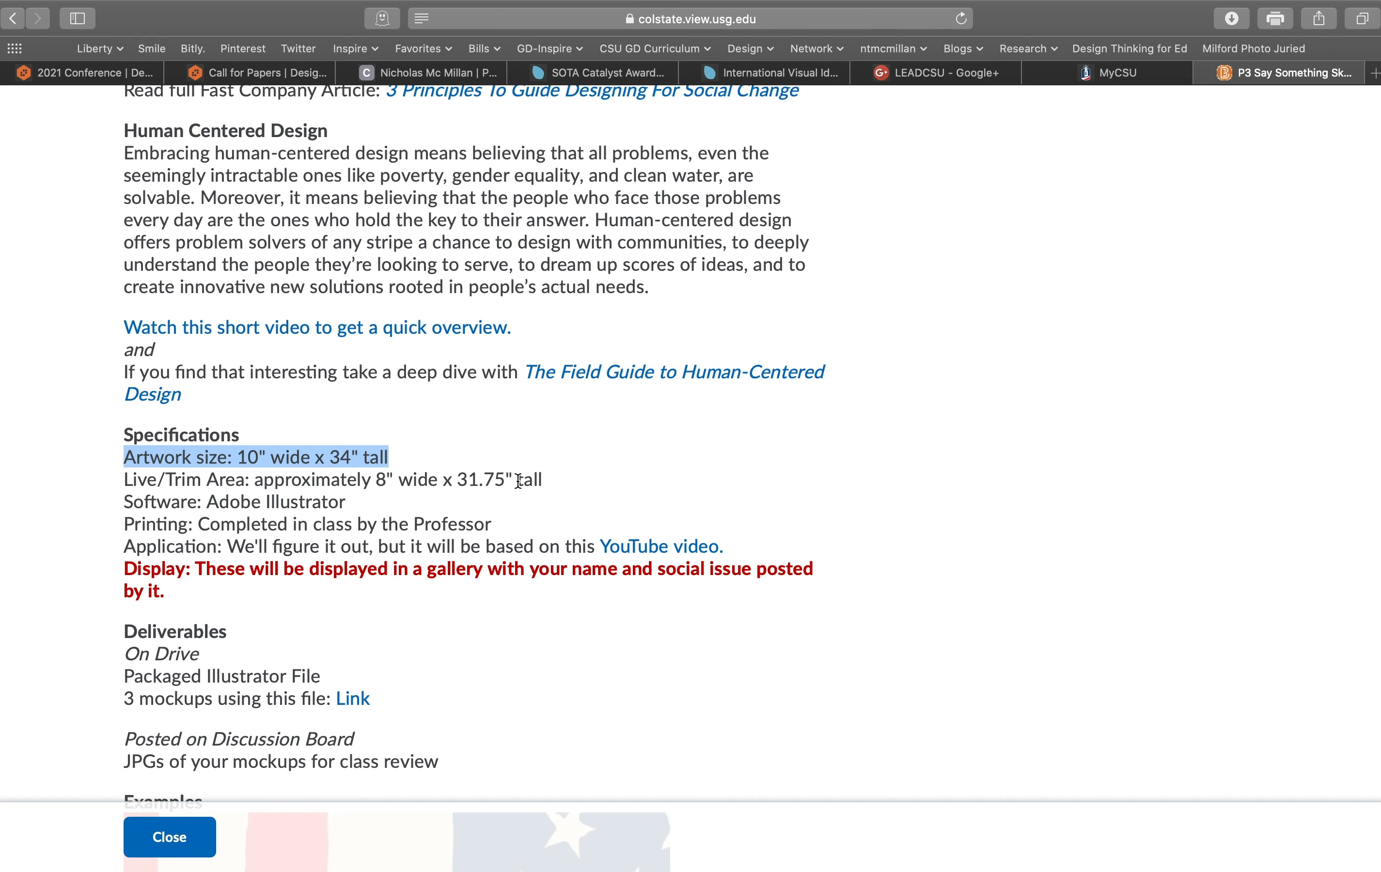
key(ctrl+Left)
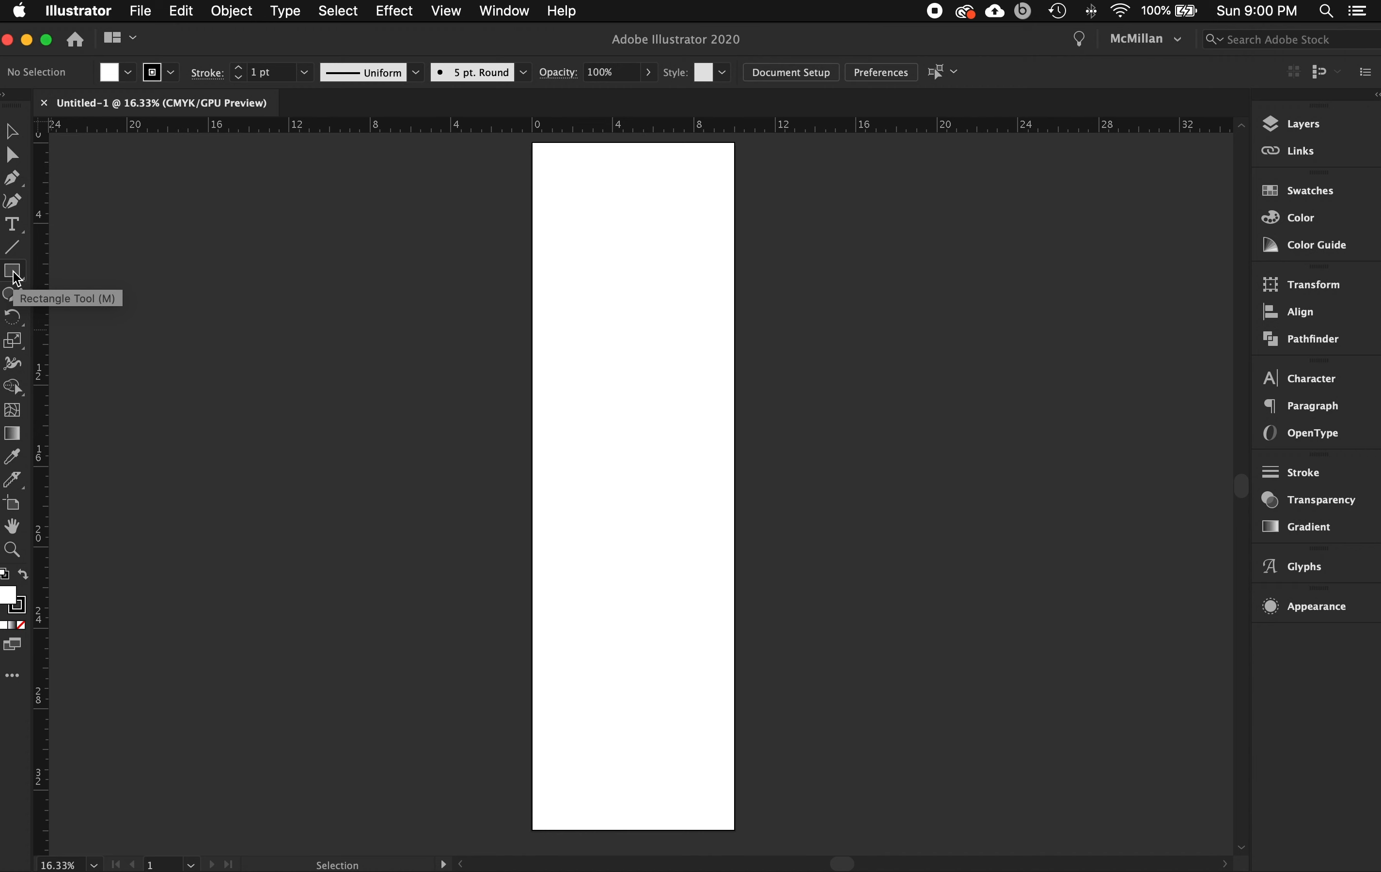
click(14, 273)
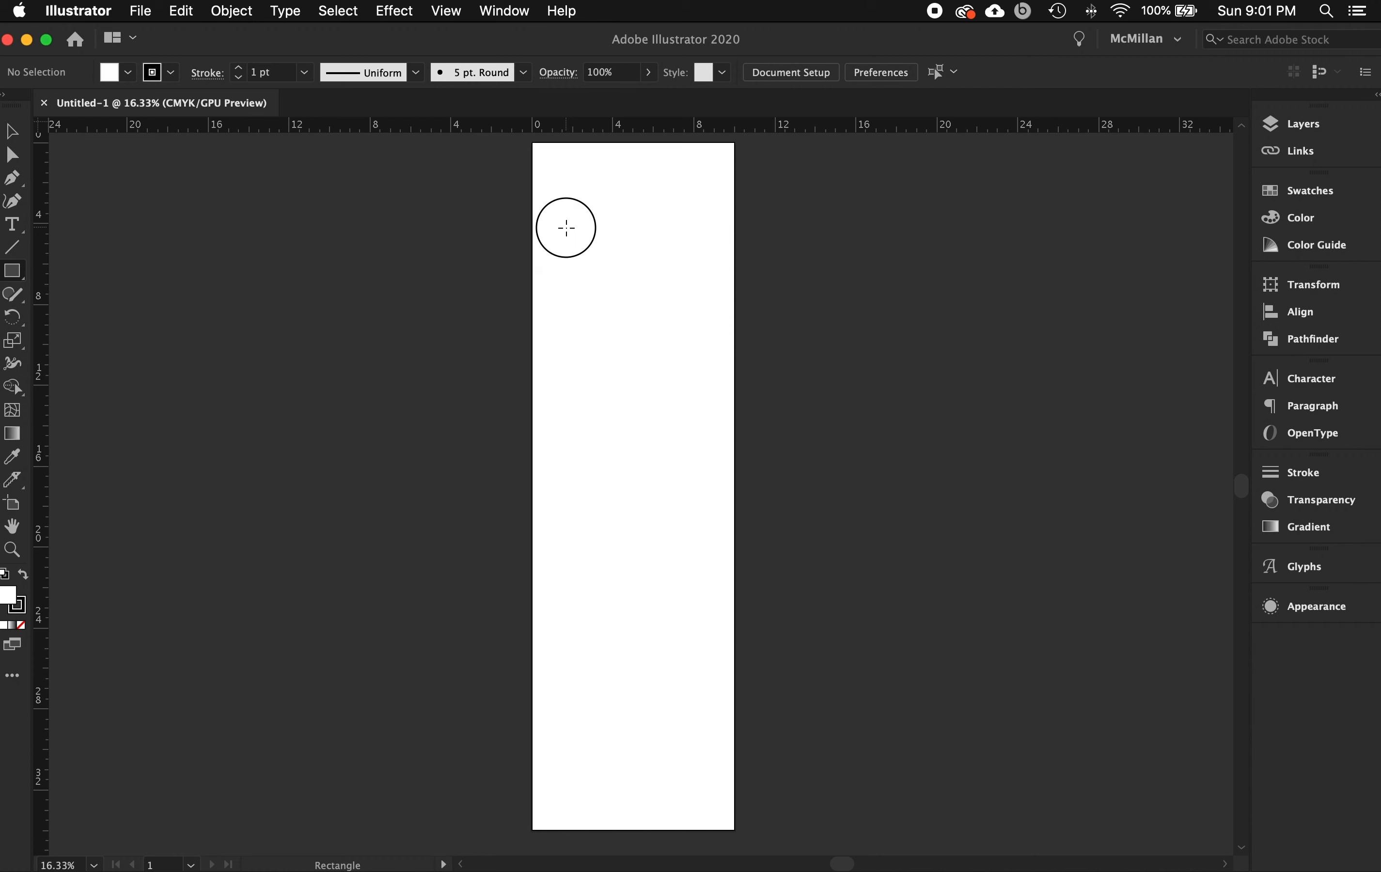
click(566, 228)
drag(92, 130, 537, 324)
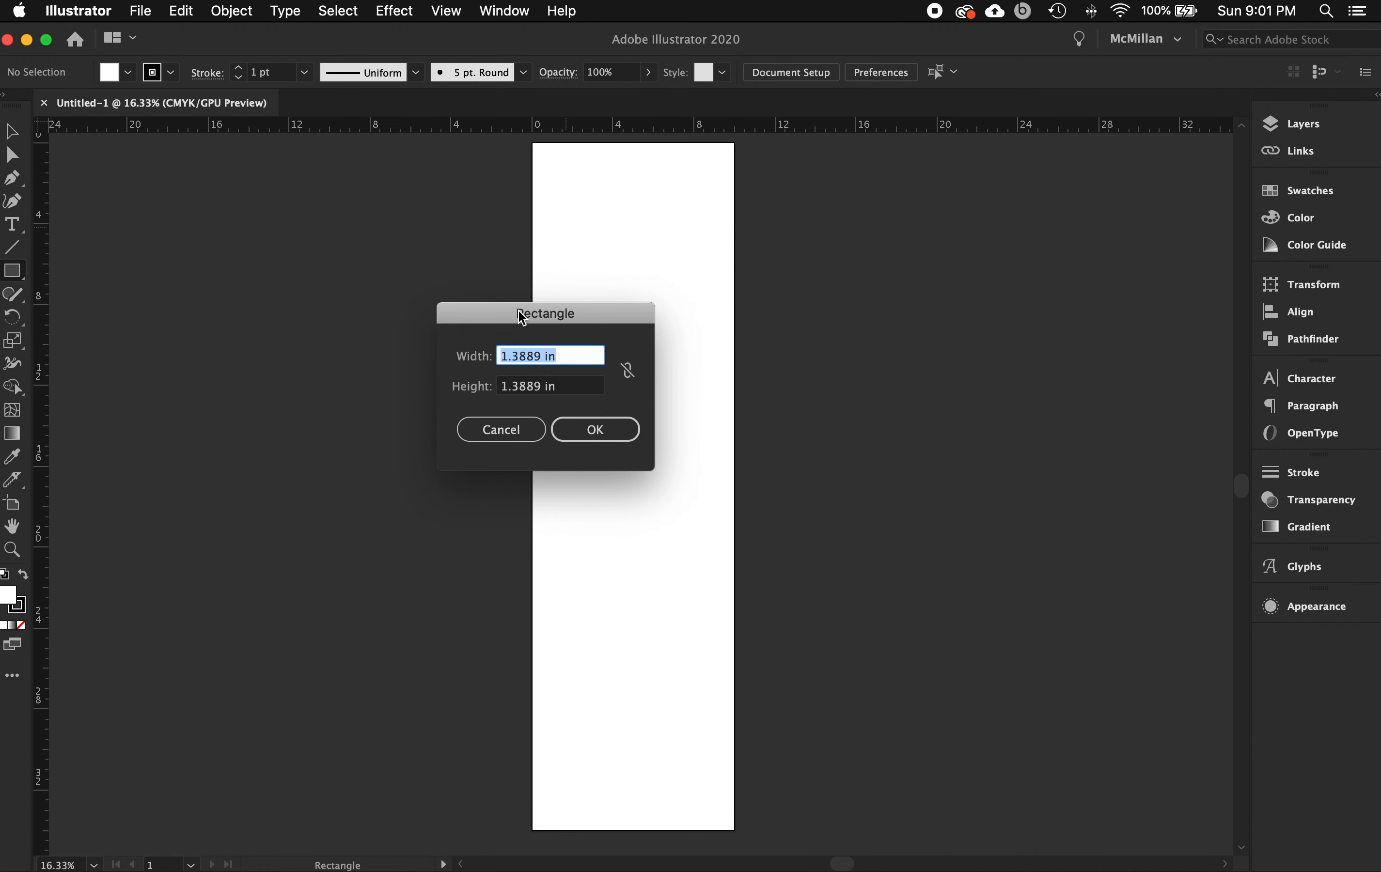
text(8)
key(Tab)
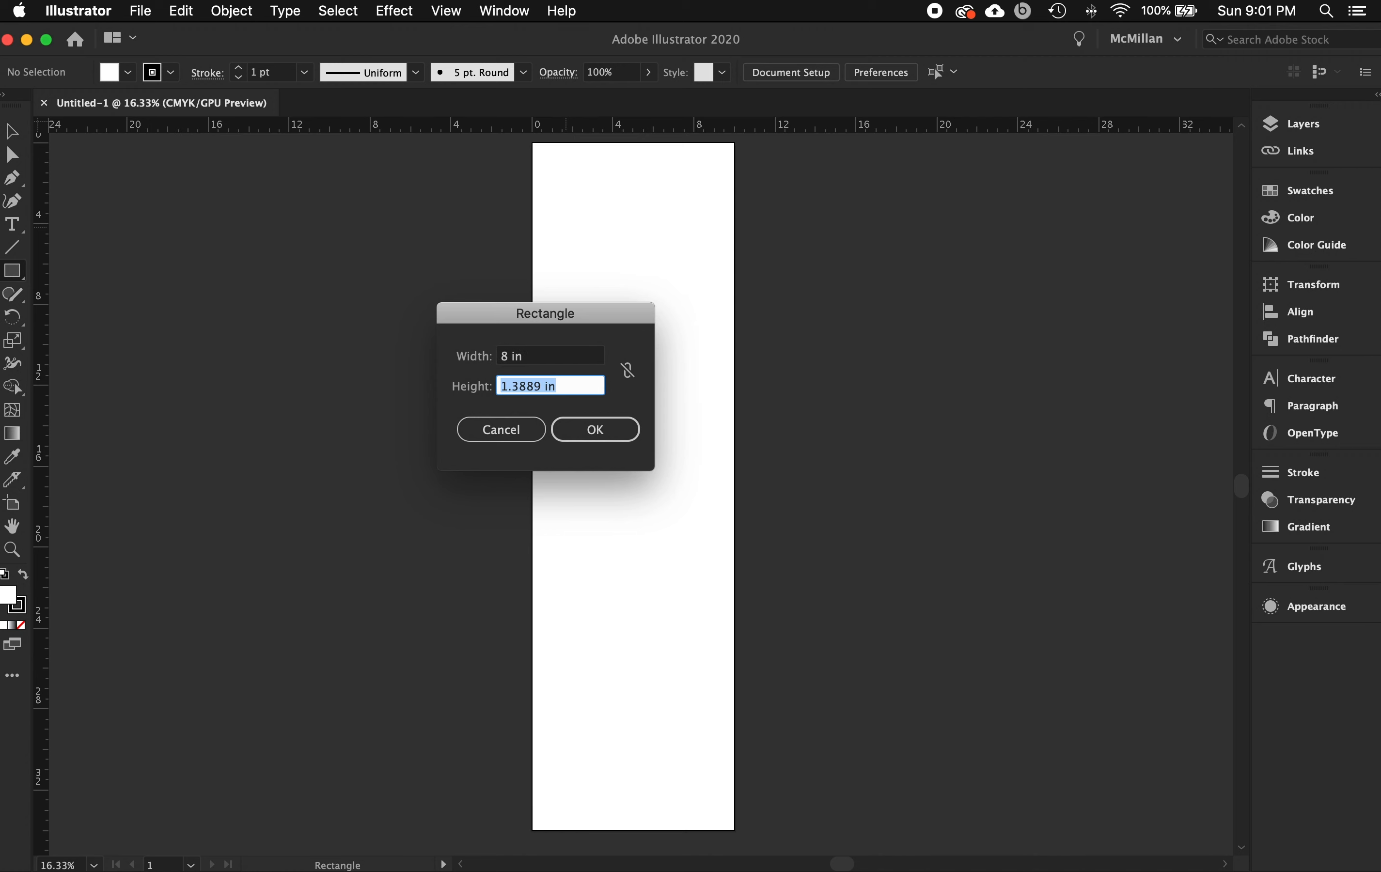
text(31.75)
click(595, 430)
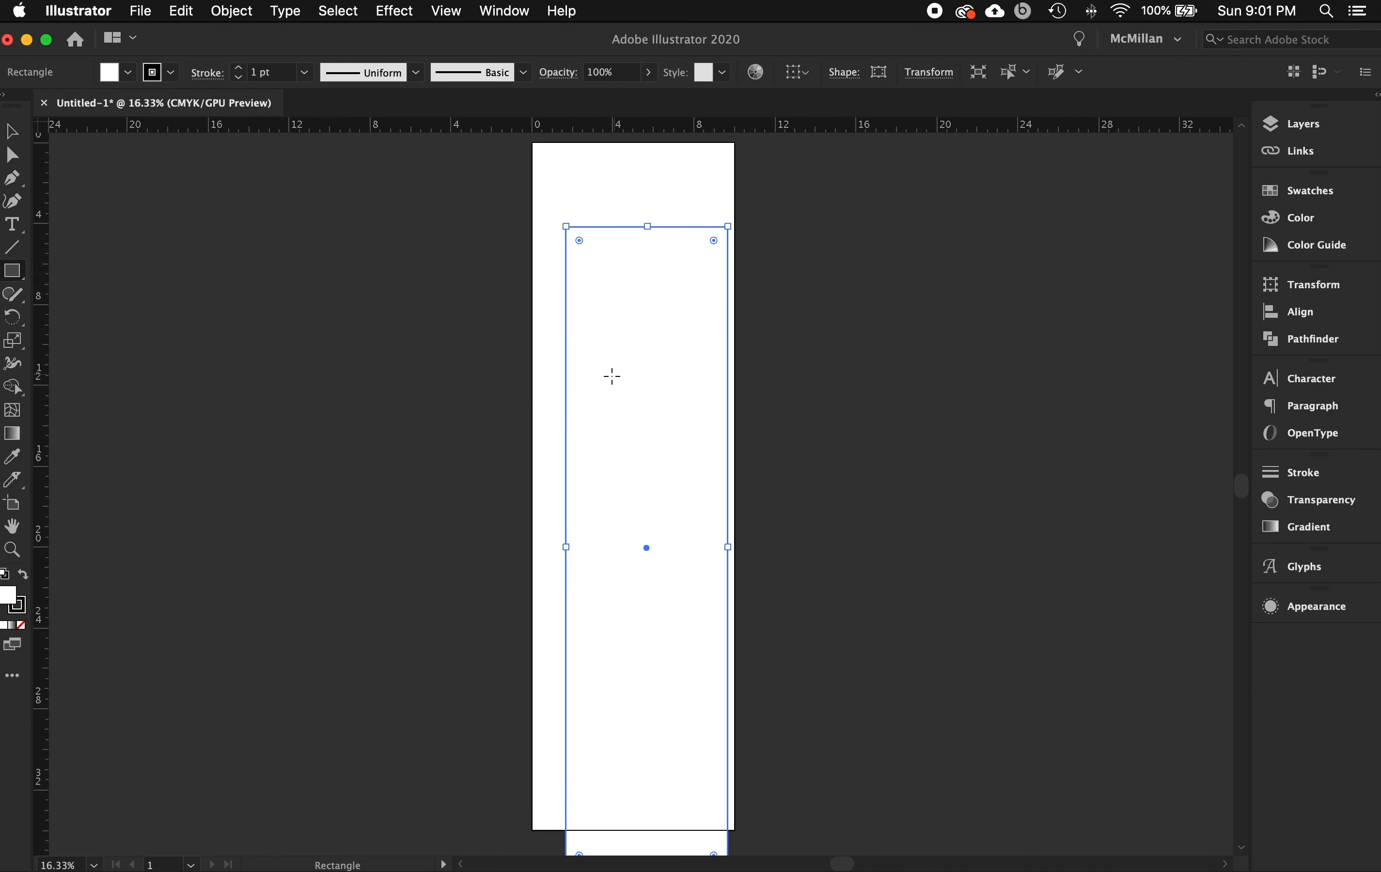
key(v)
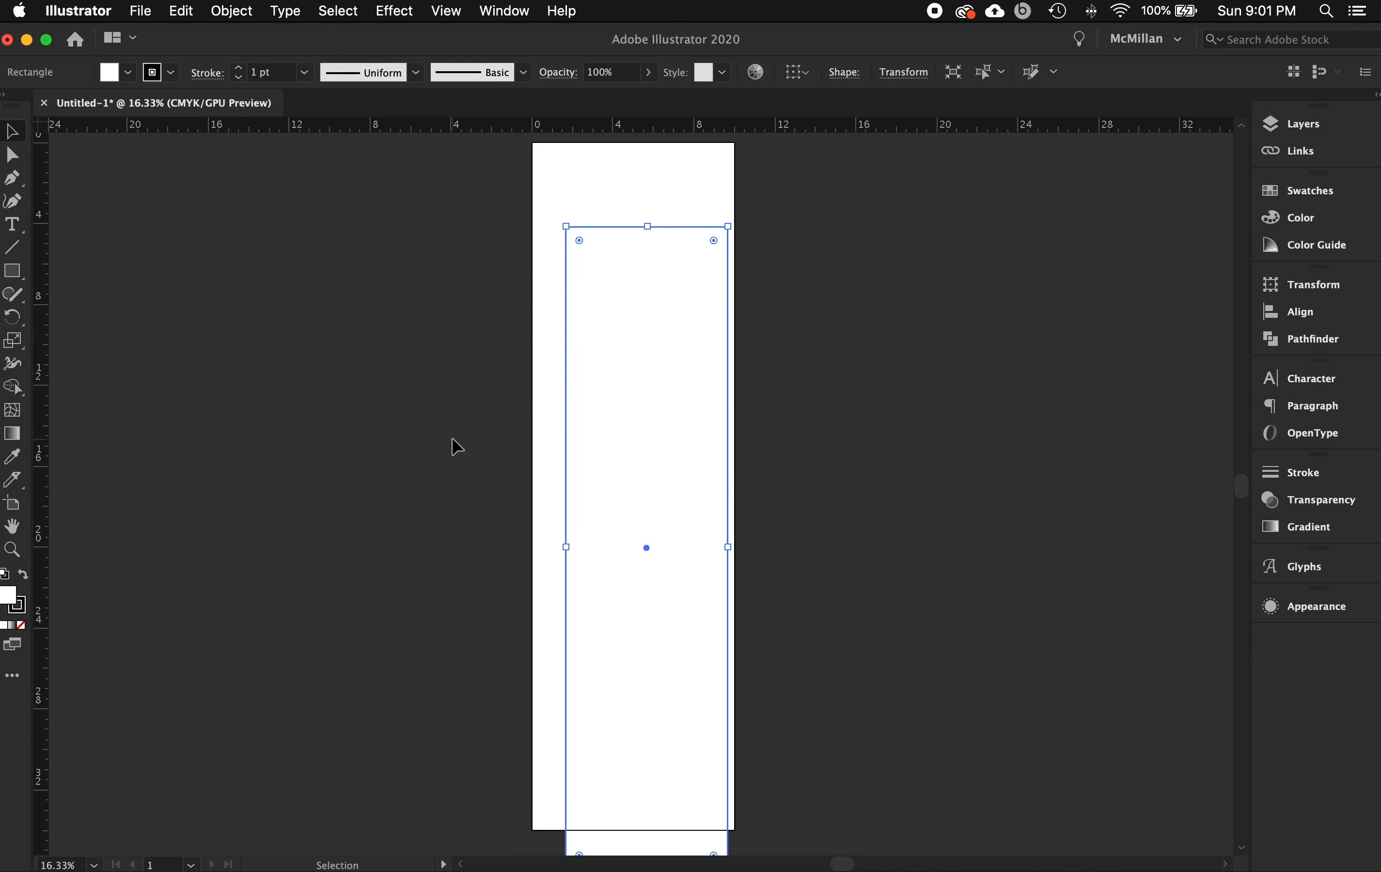
drag(621, 500, 613, 438)
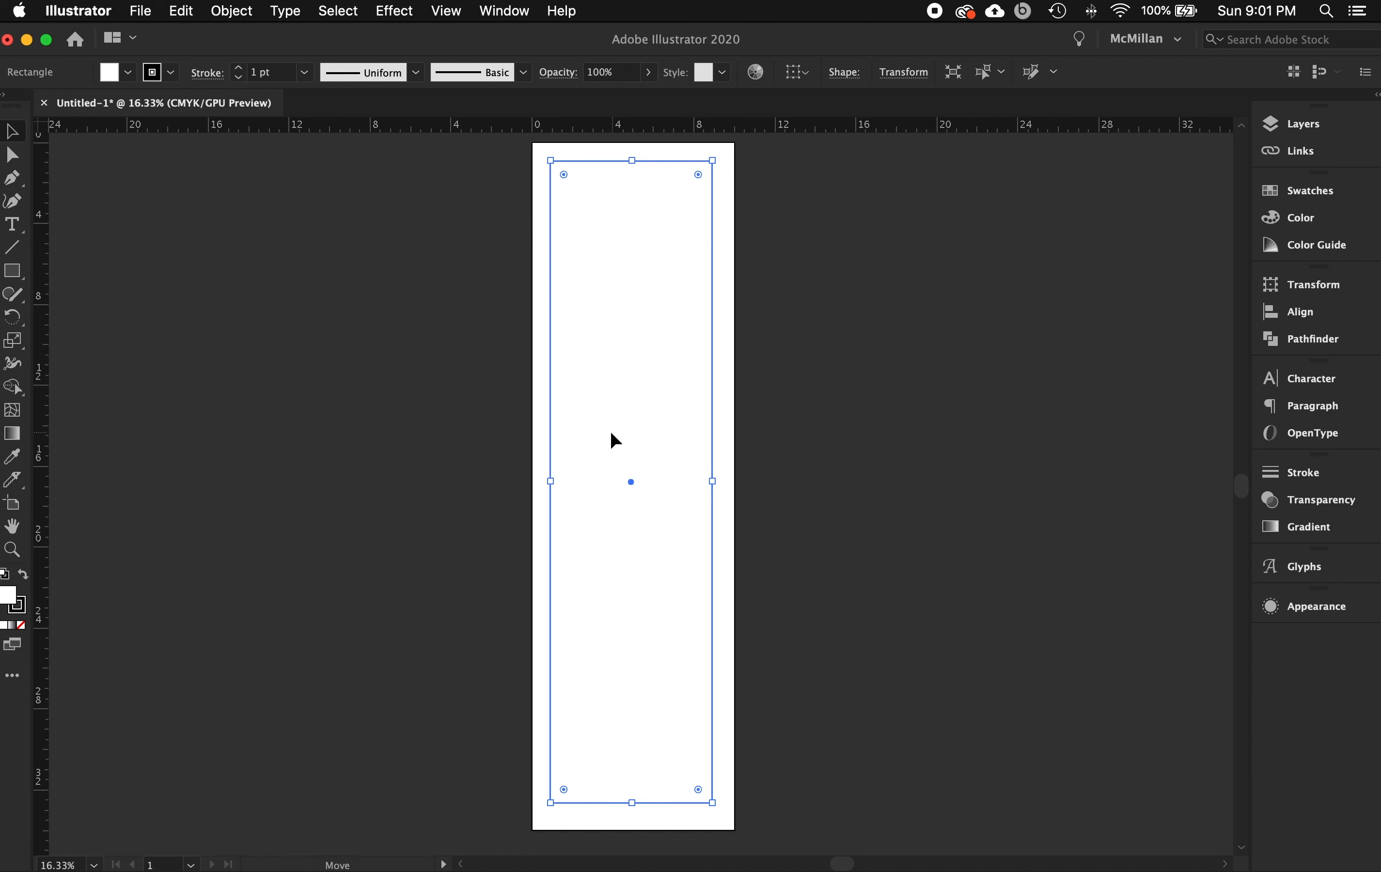
Give the rectangle a magenta stroke with a weight of 0.5 pt, and deselect it
click(23, 616)
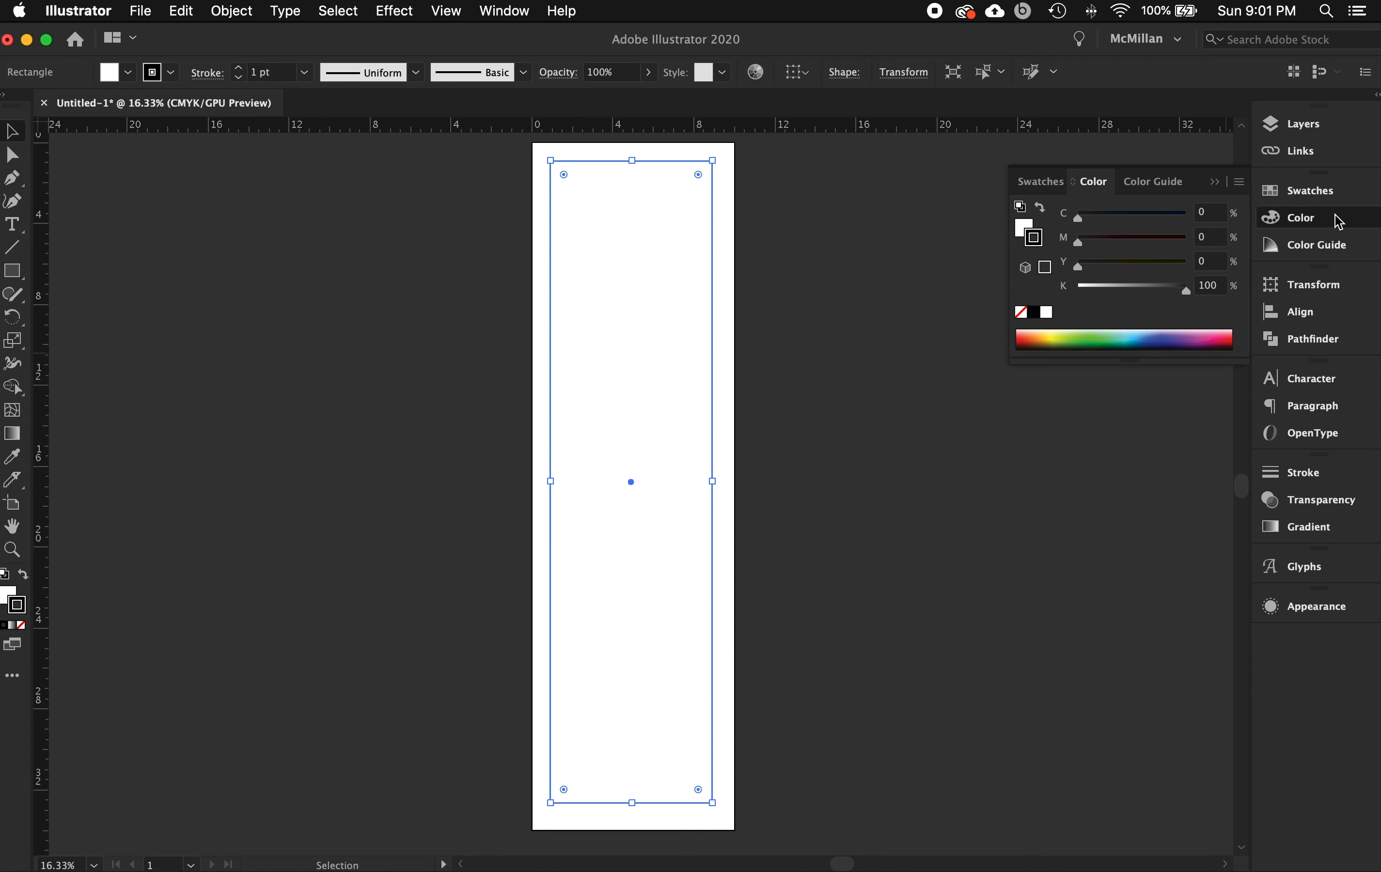
click(1045, 182)
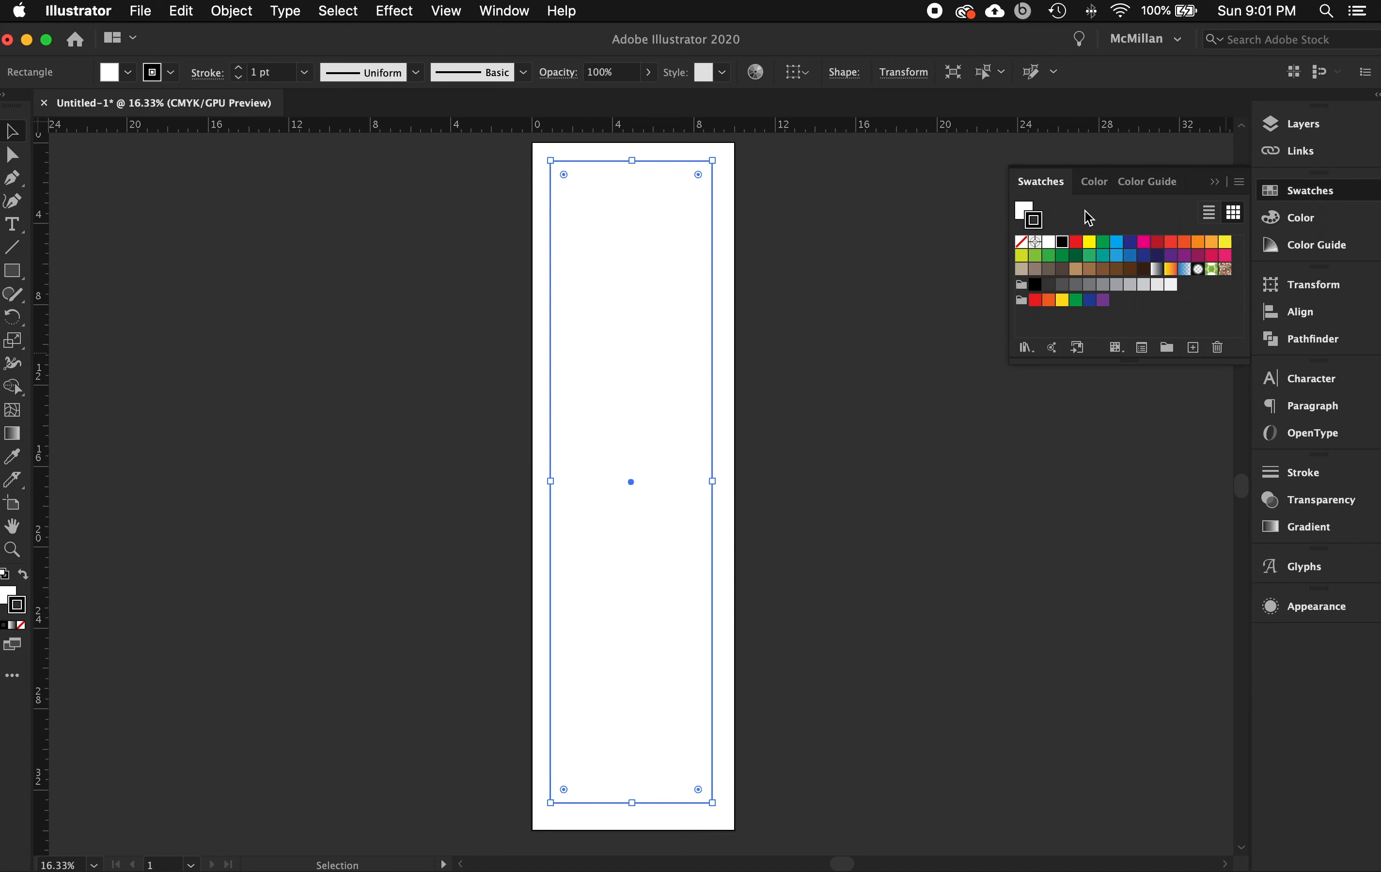
click(1143, 243)
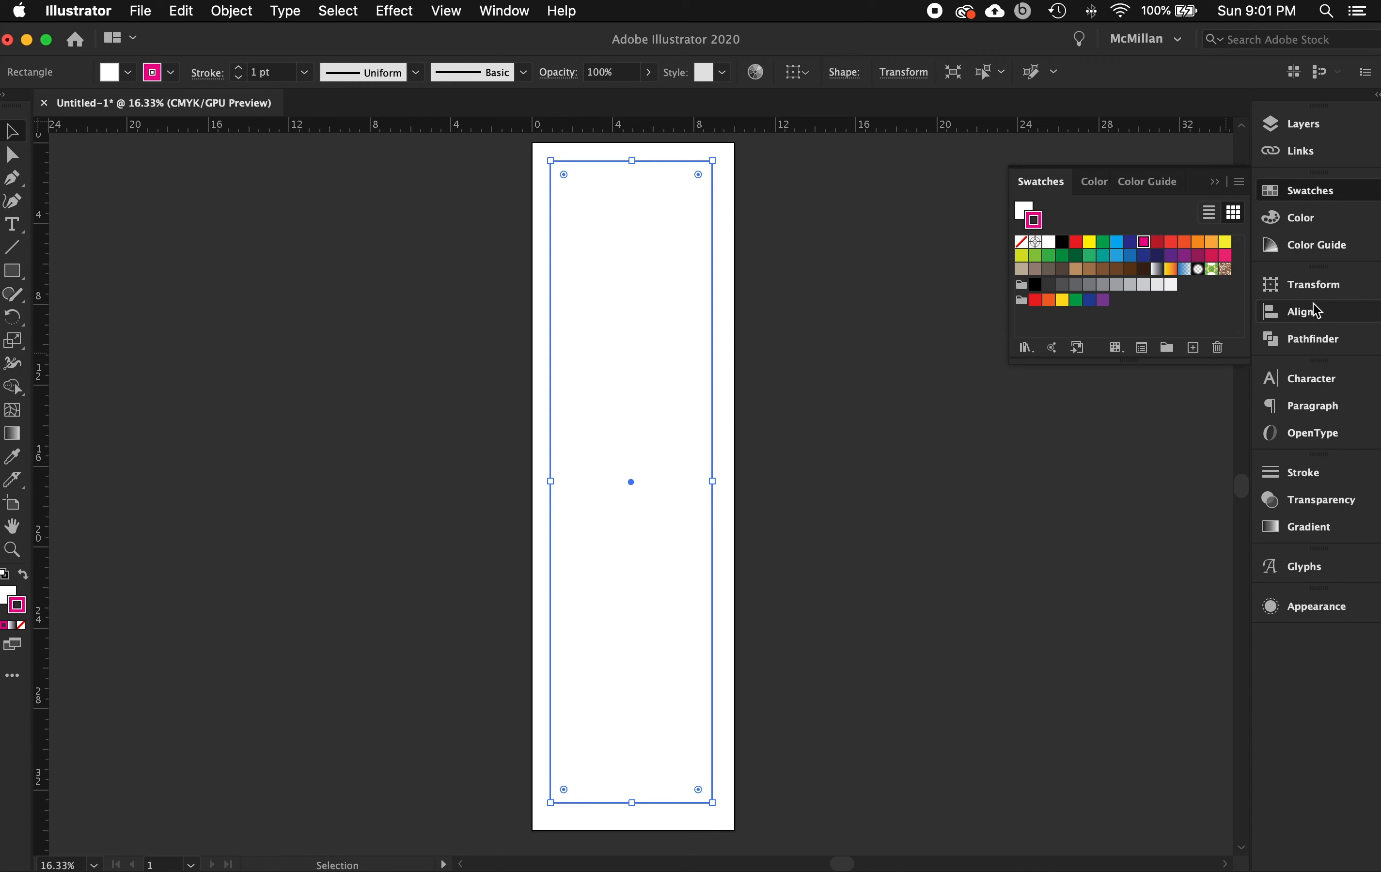
click(1311, 475)
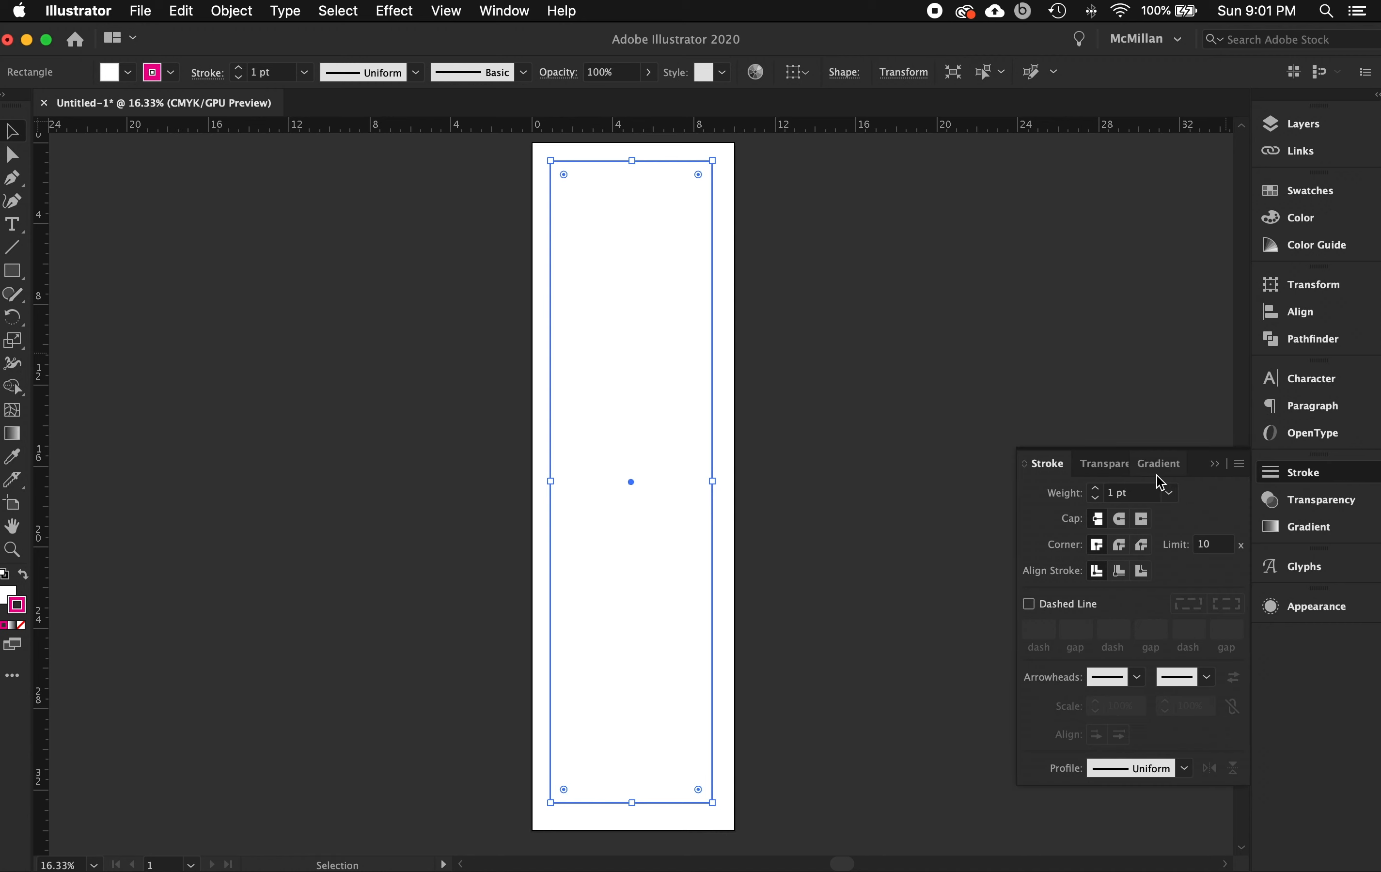
click(1169, 493)
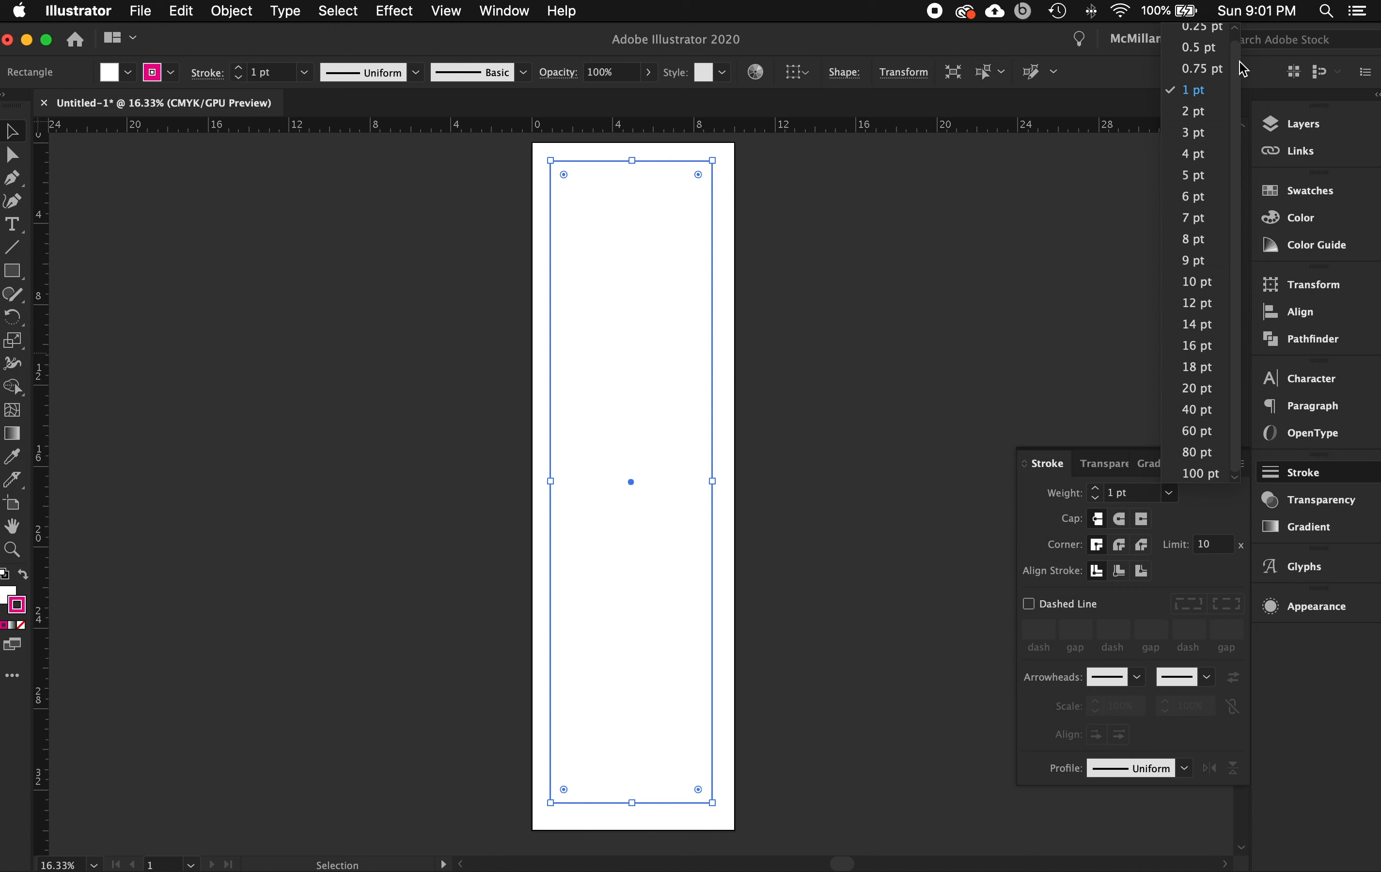
click(1199, 47)
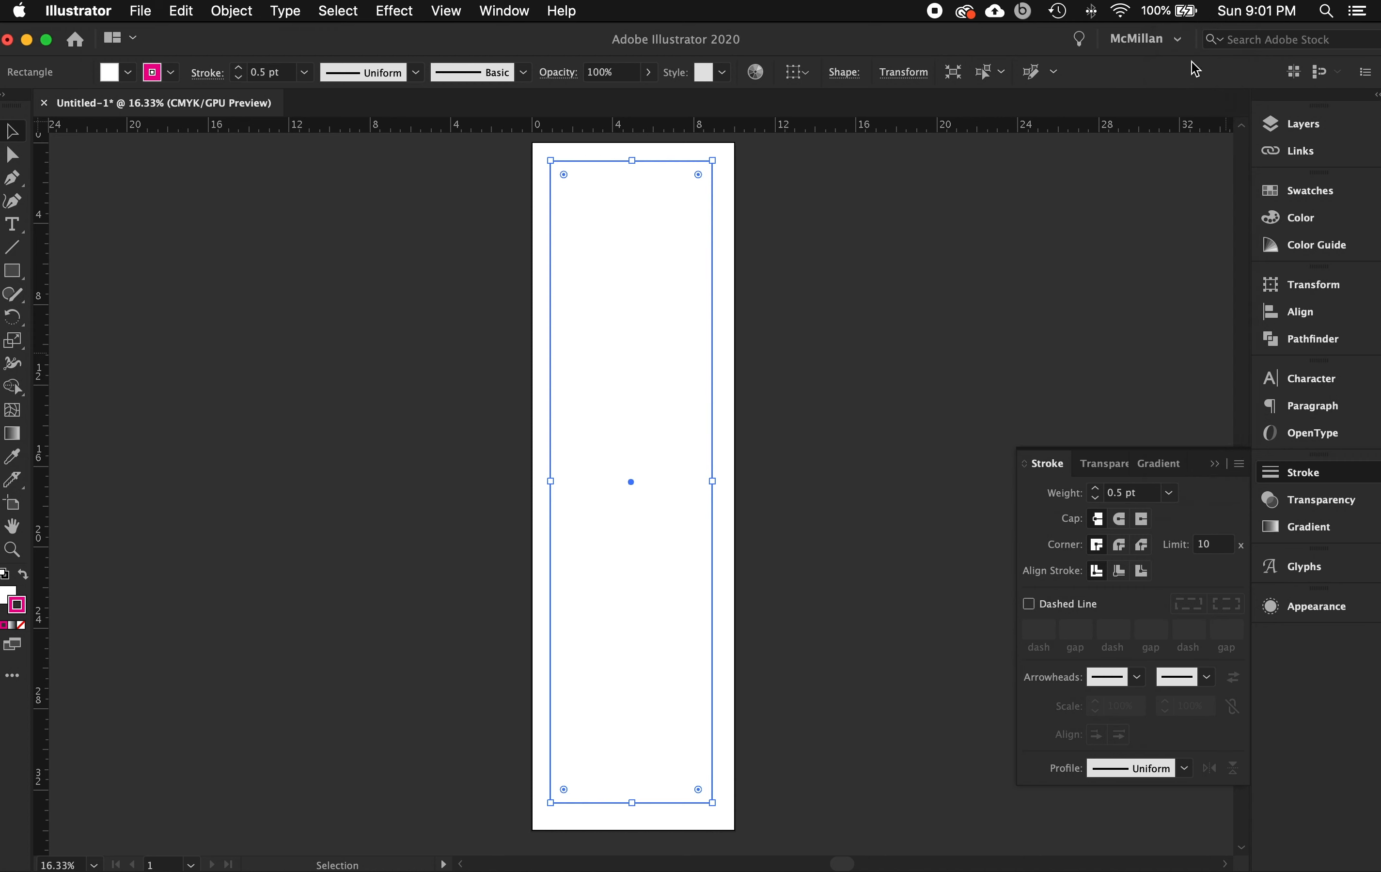
click(1218, 466)
click(748, 438)
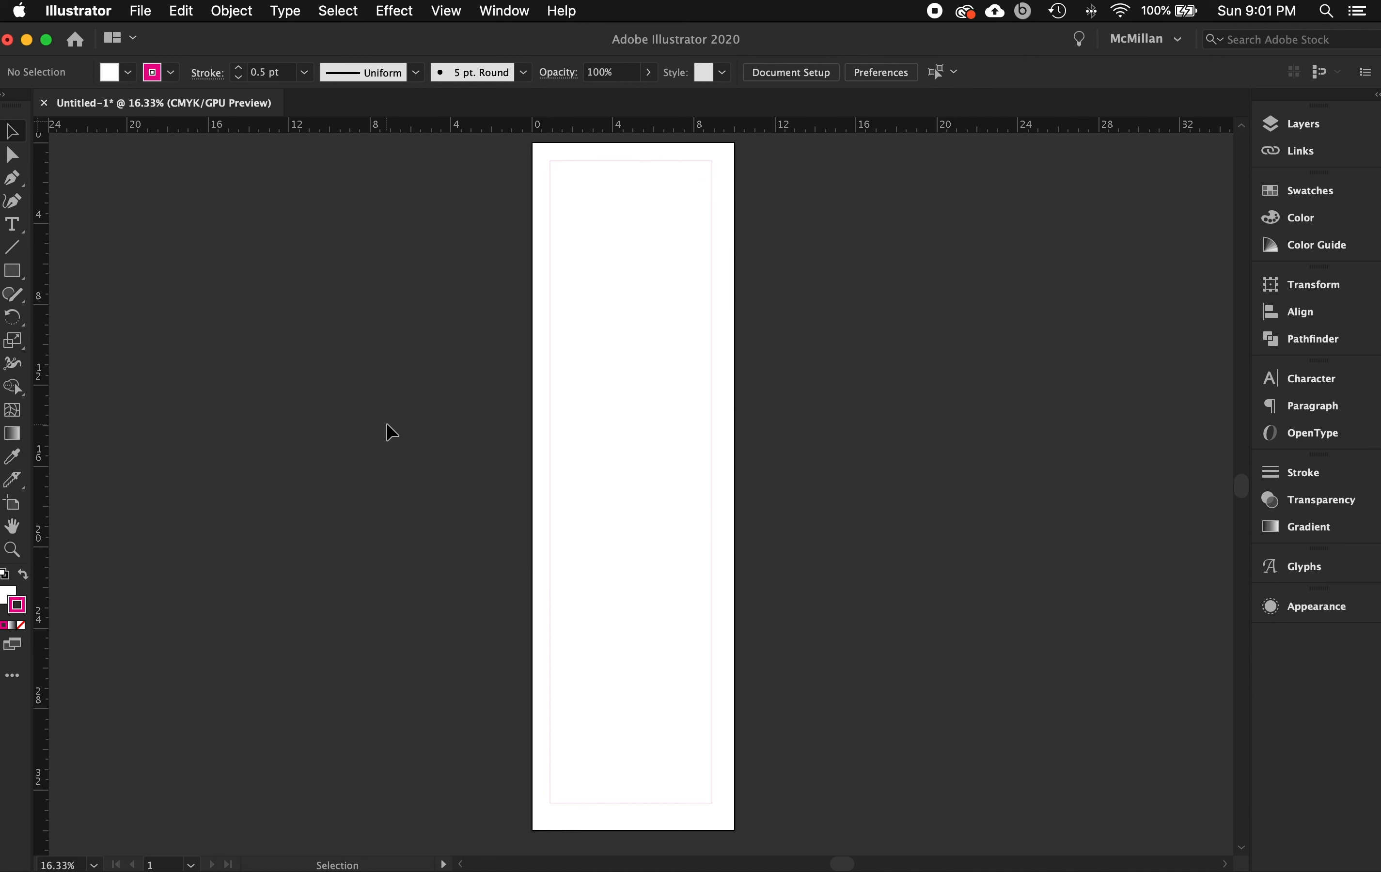
Examine the rectangle's thin magenta outline up close and at reduced scale, ending with the whole artboard in view
key(z)
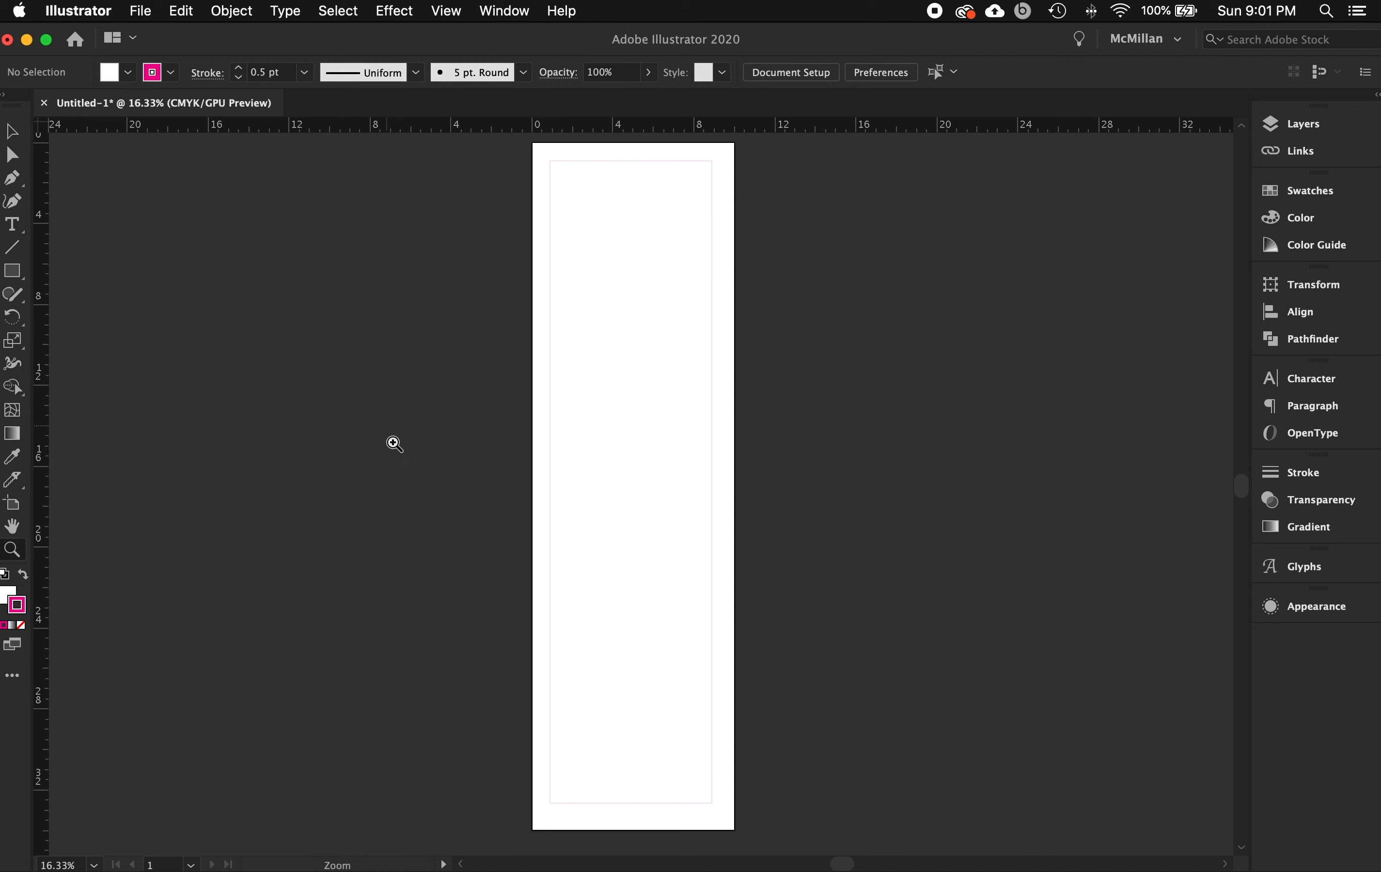
drag(503, 411, 629, 566)
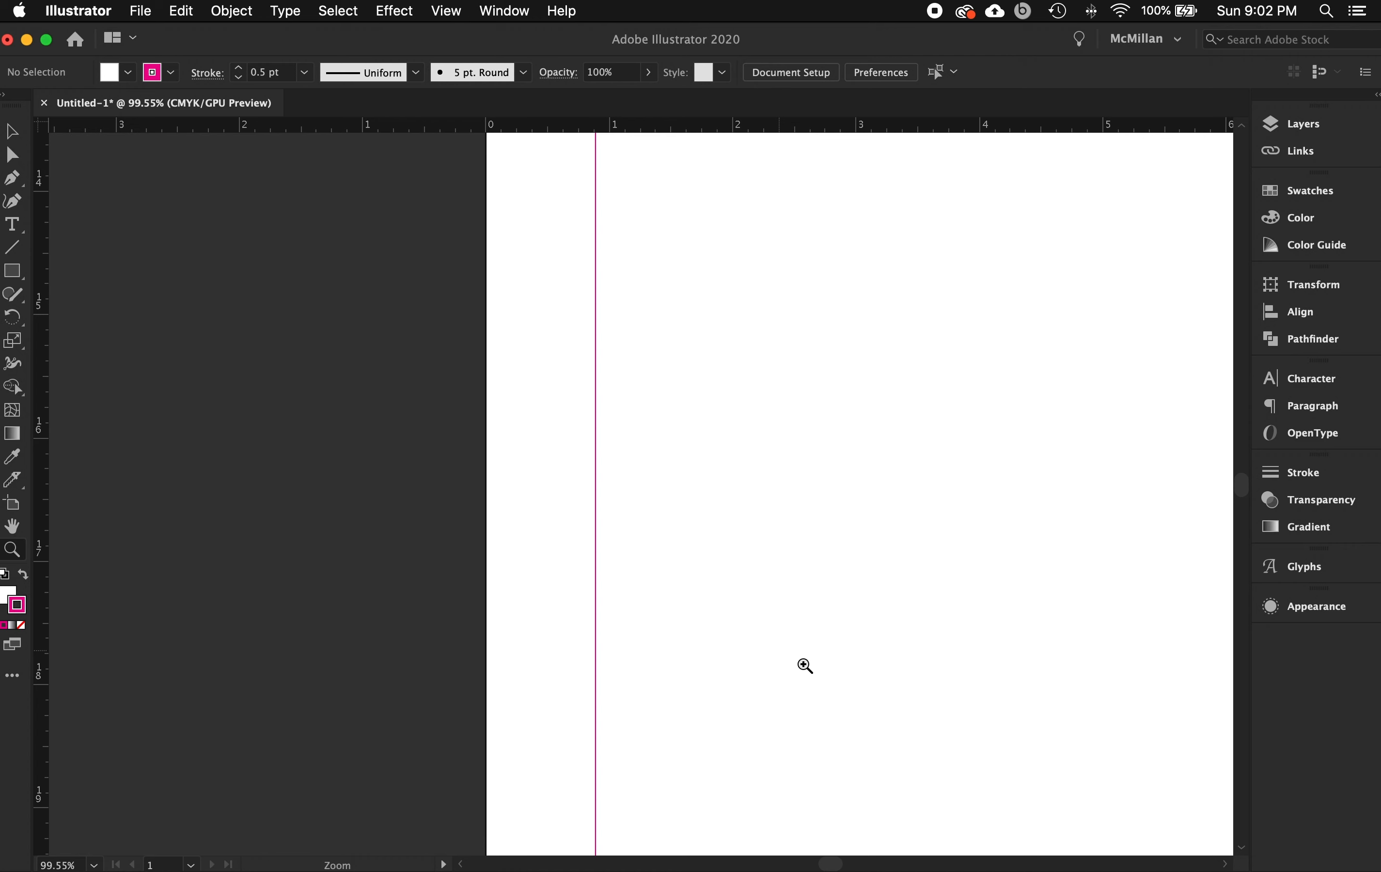
drag(507, 438, 671, 615)
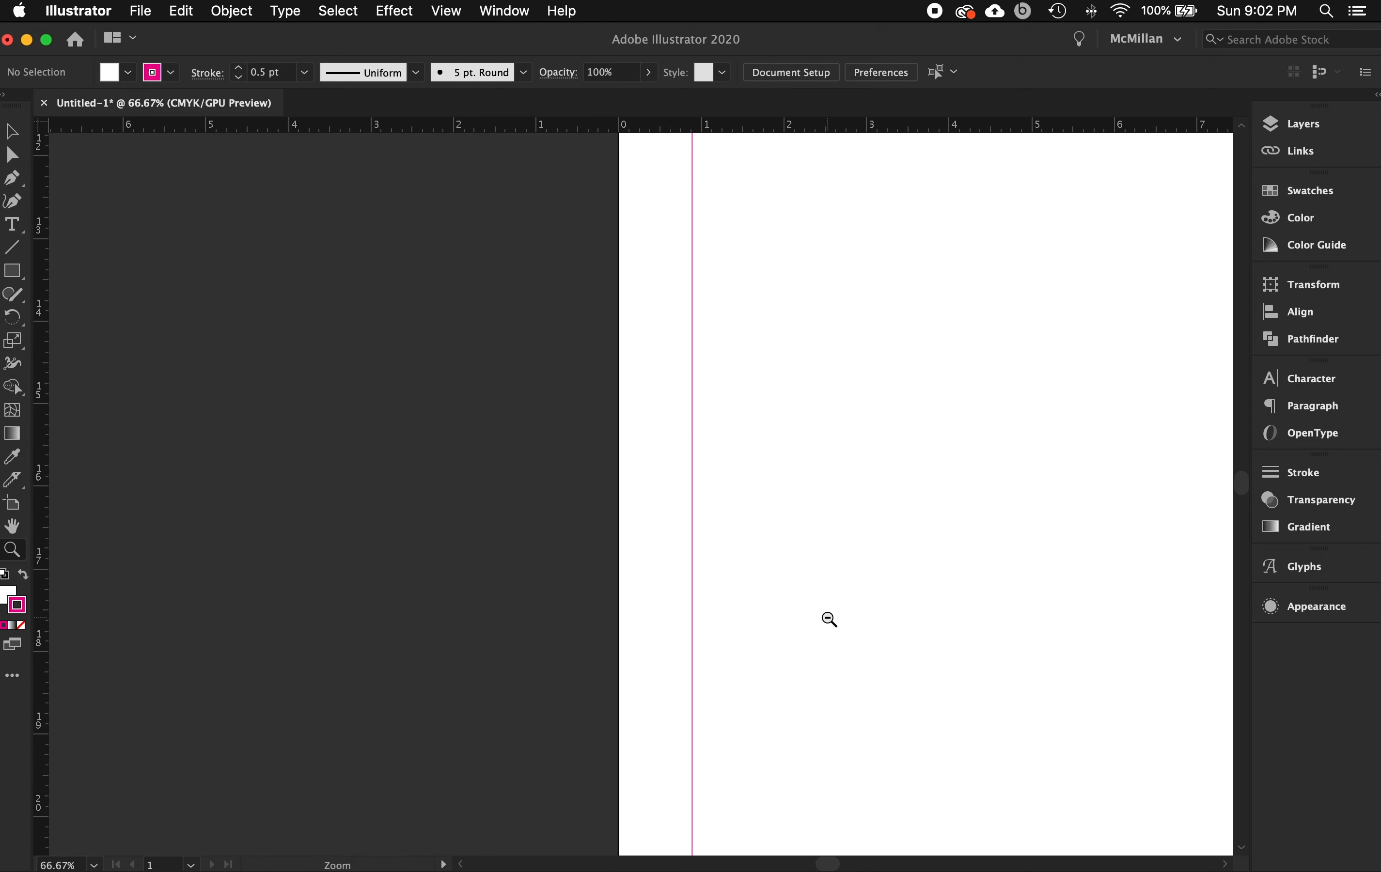
key(super+minus)
key(super+minus)
key(super+minus)
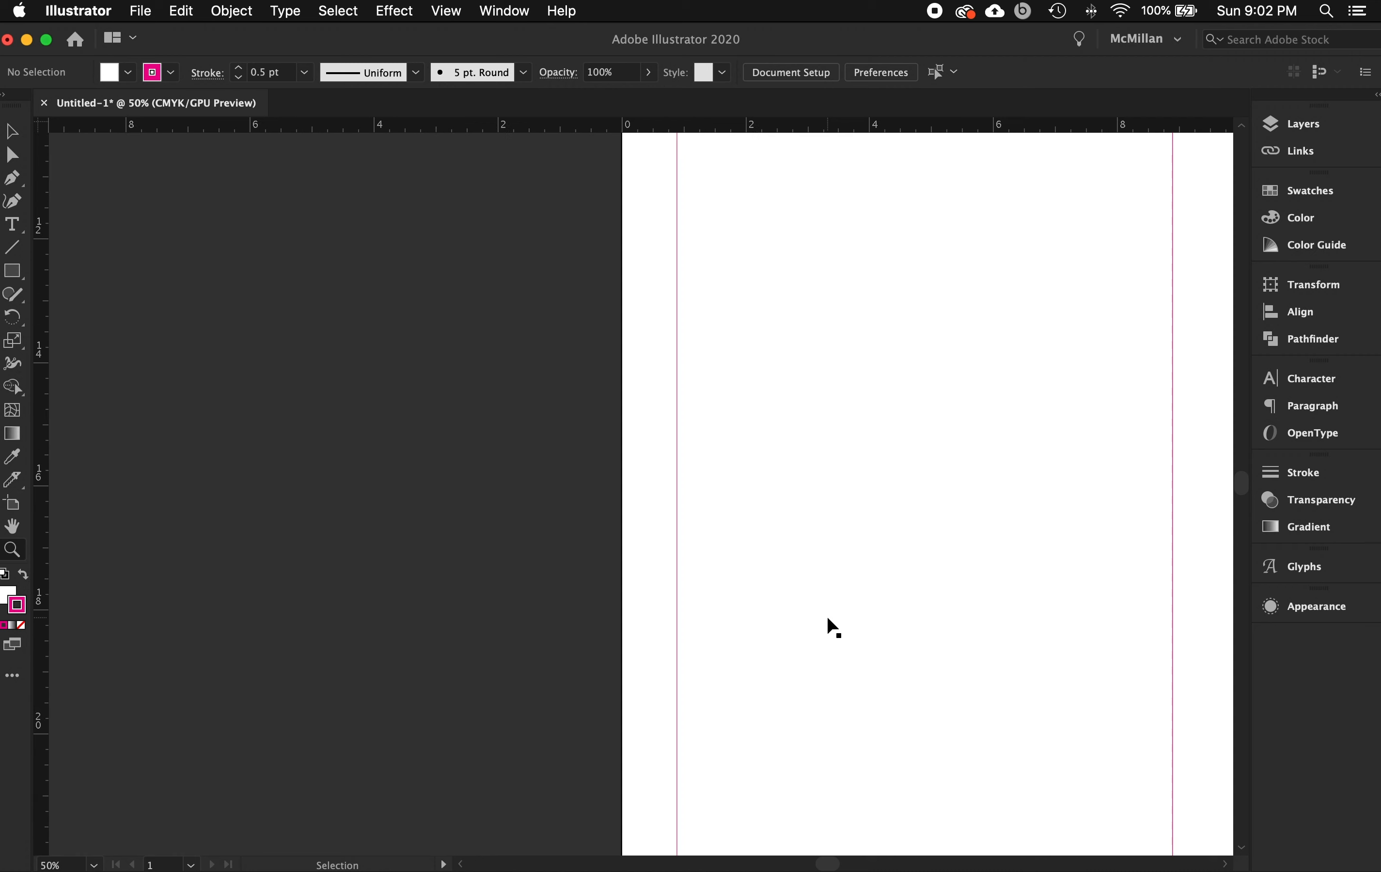
key(super+minus)
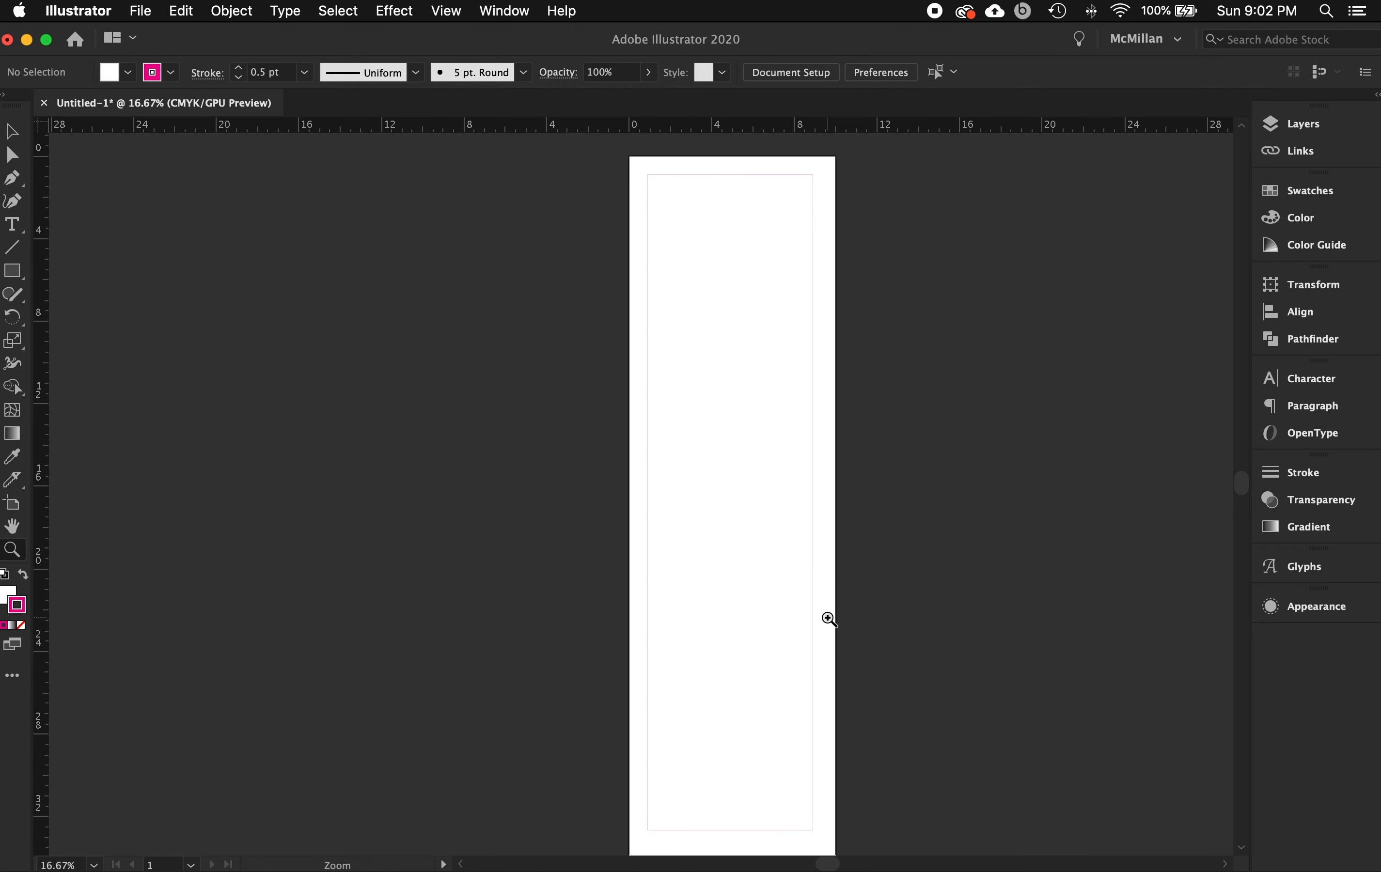
key(super+plus)
key(super+plus)
key(super+plus)
key(super+plus)
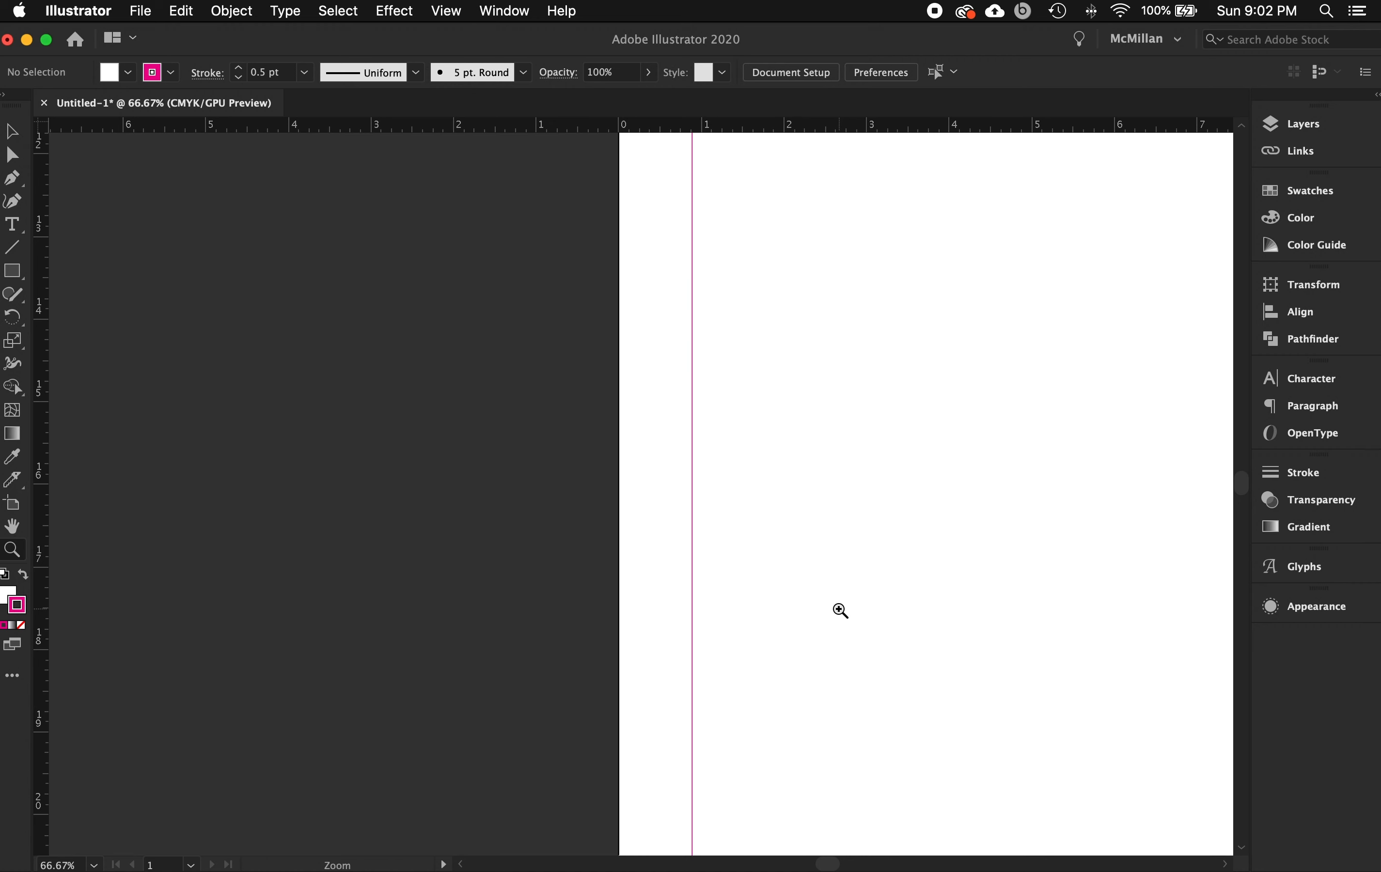
key(super+0)
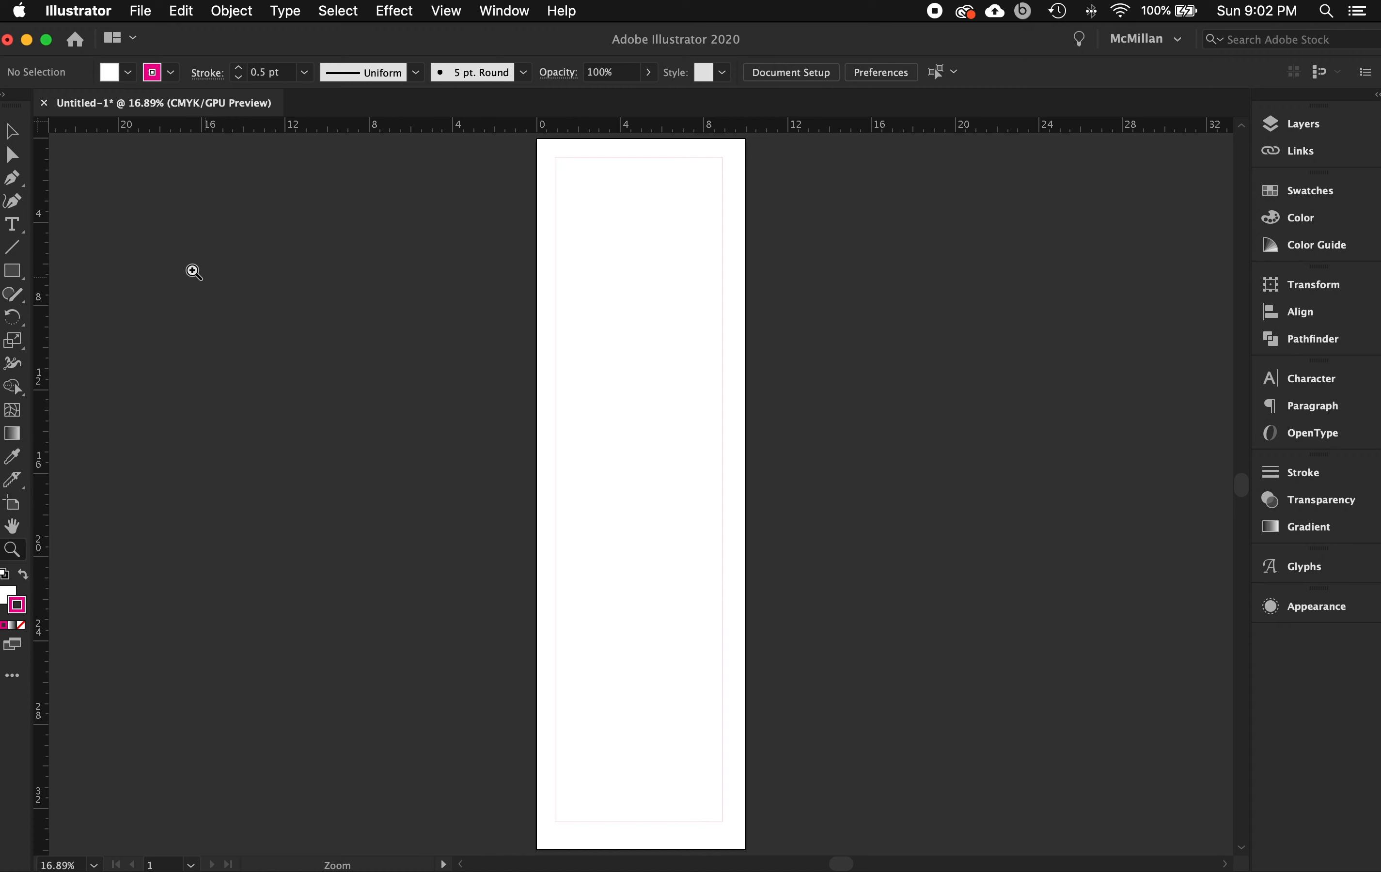
Align the trim-area rectangle to the artboard, centring it both horizontally and vertically
click(14, 134)
click(645, 475)
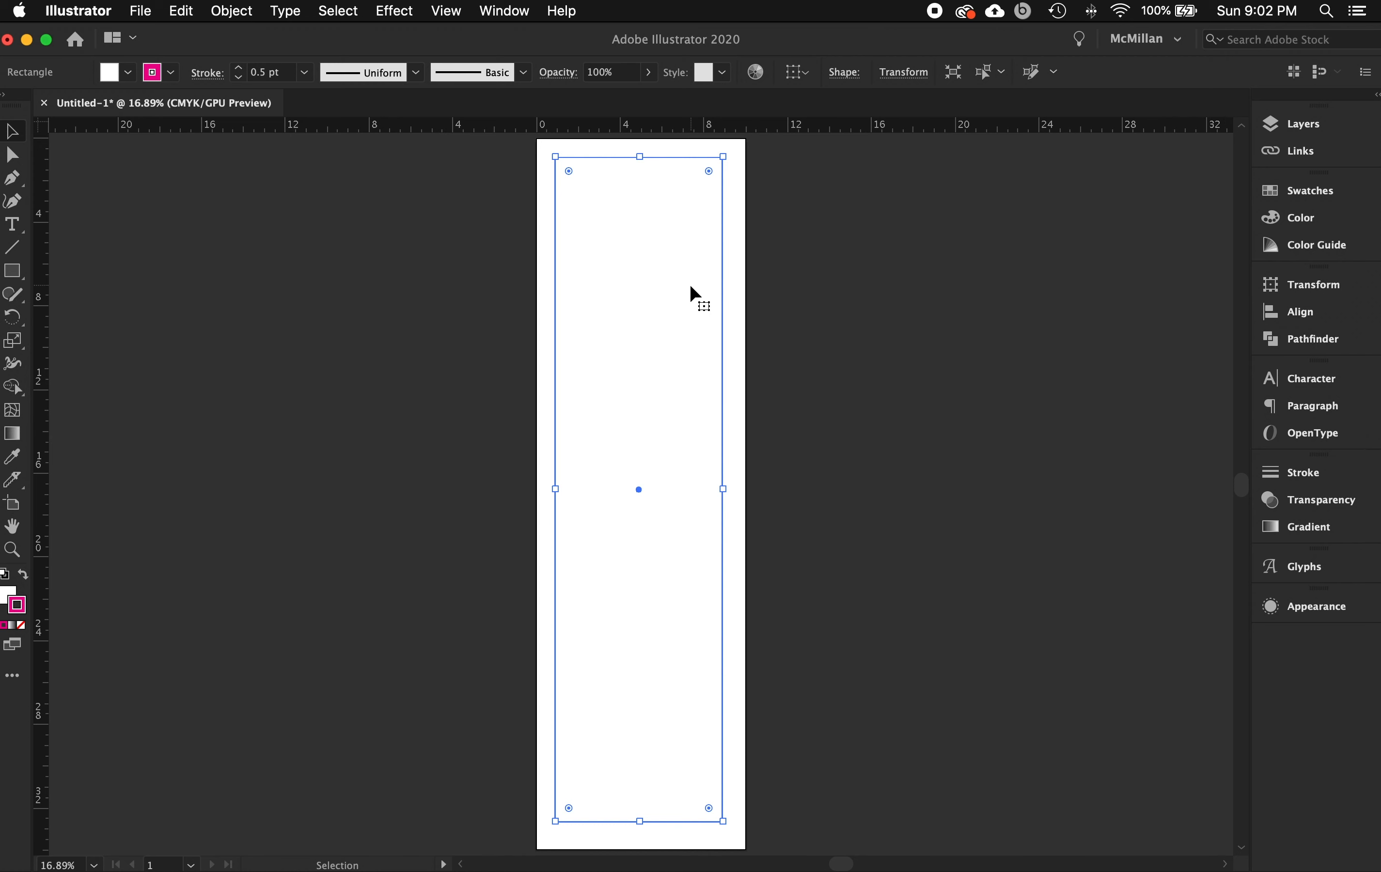
click(516, 12)
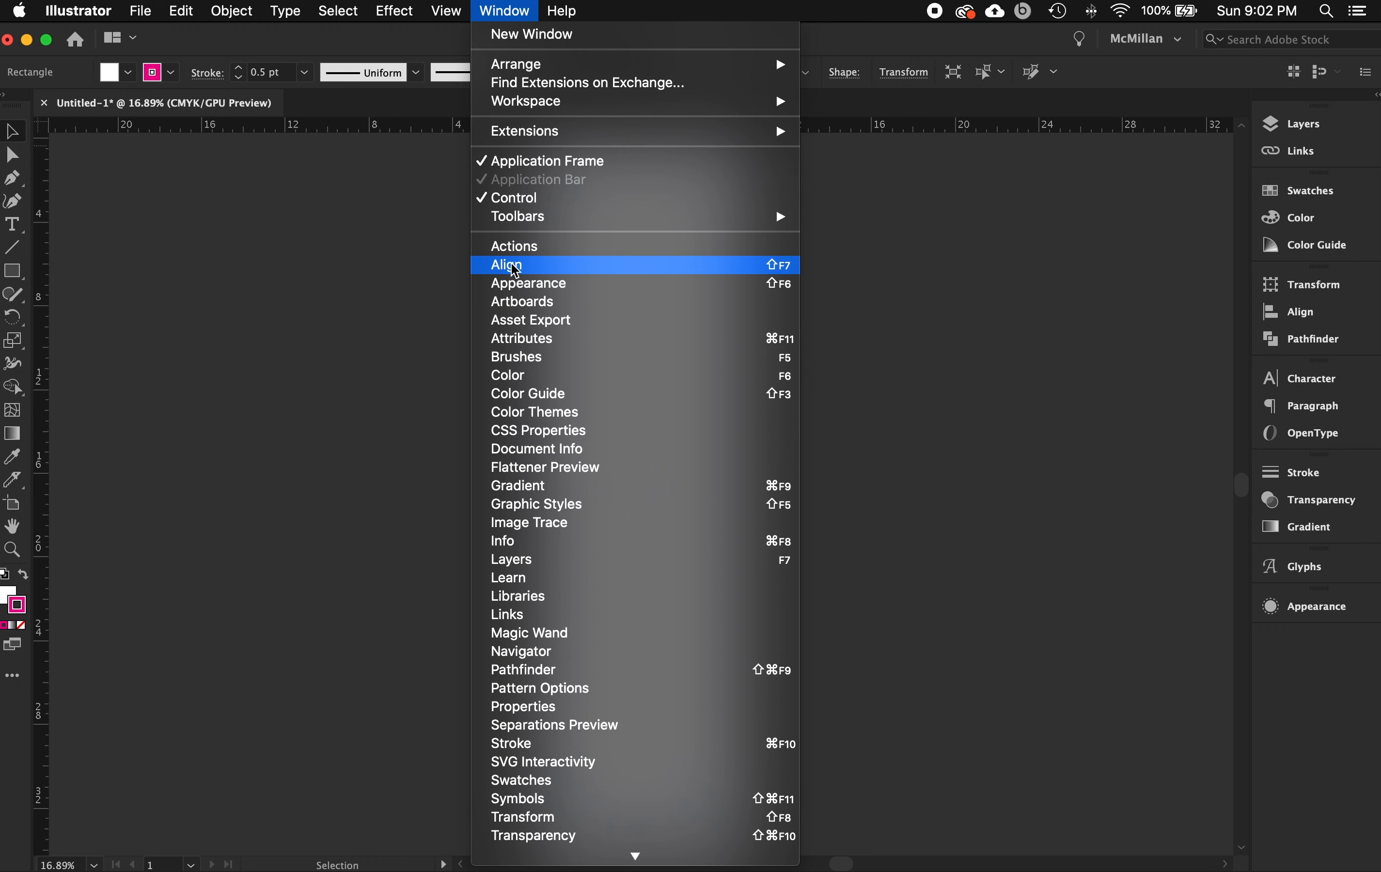
click(547, 273)
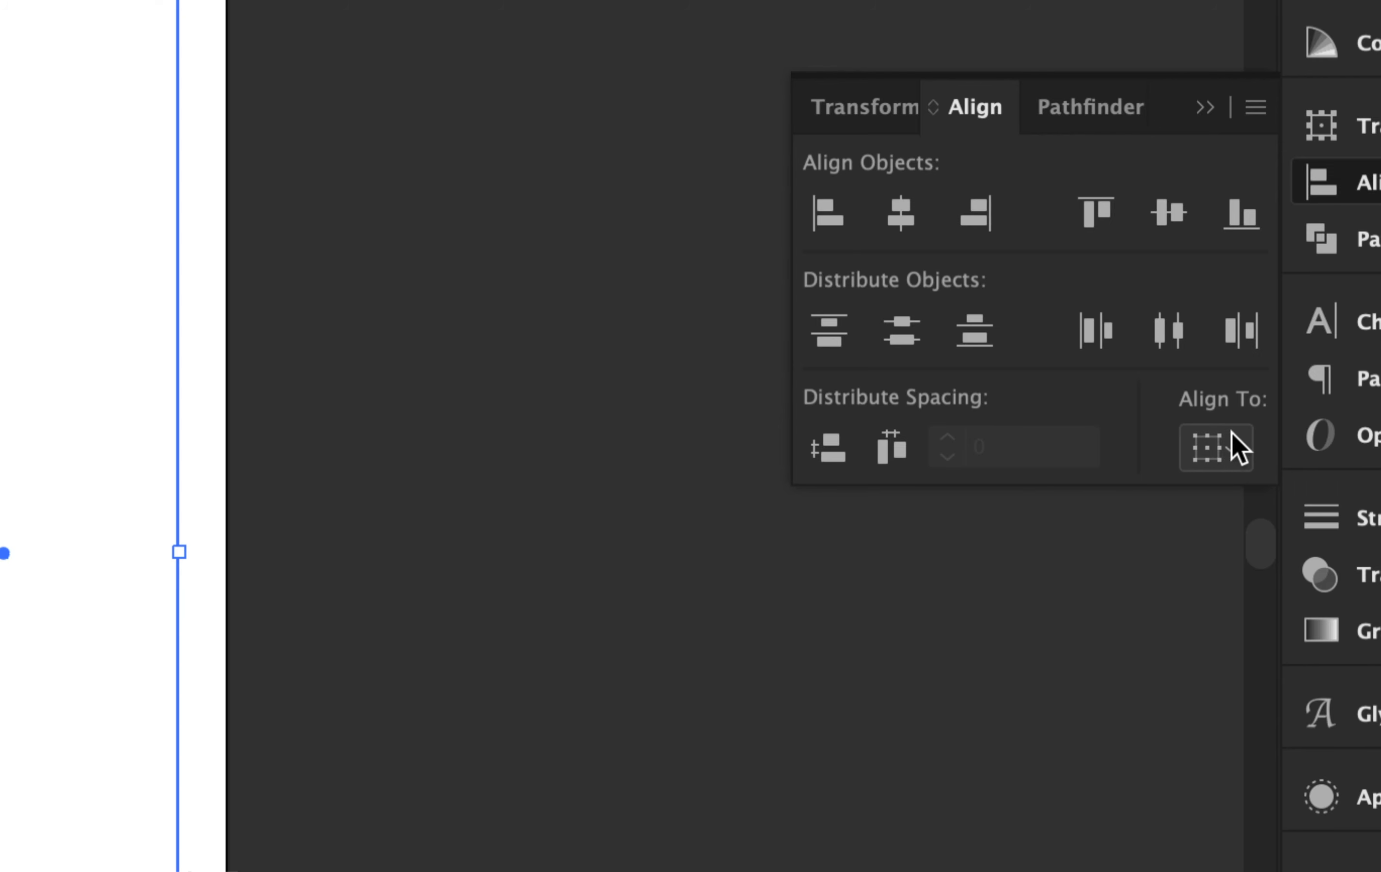
click(1221, 445)
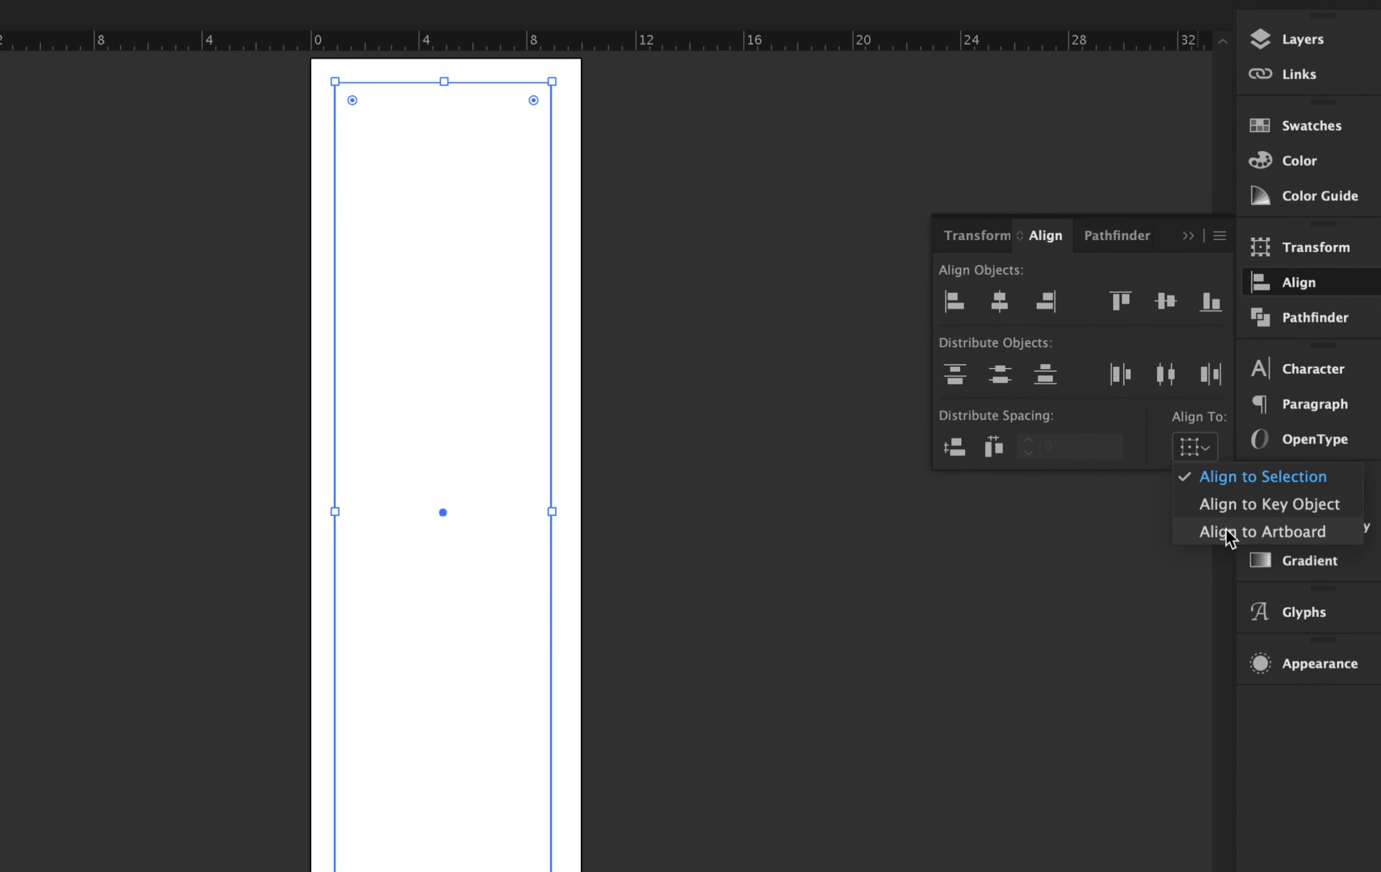
click(1229, 530)
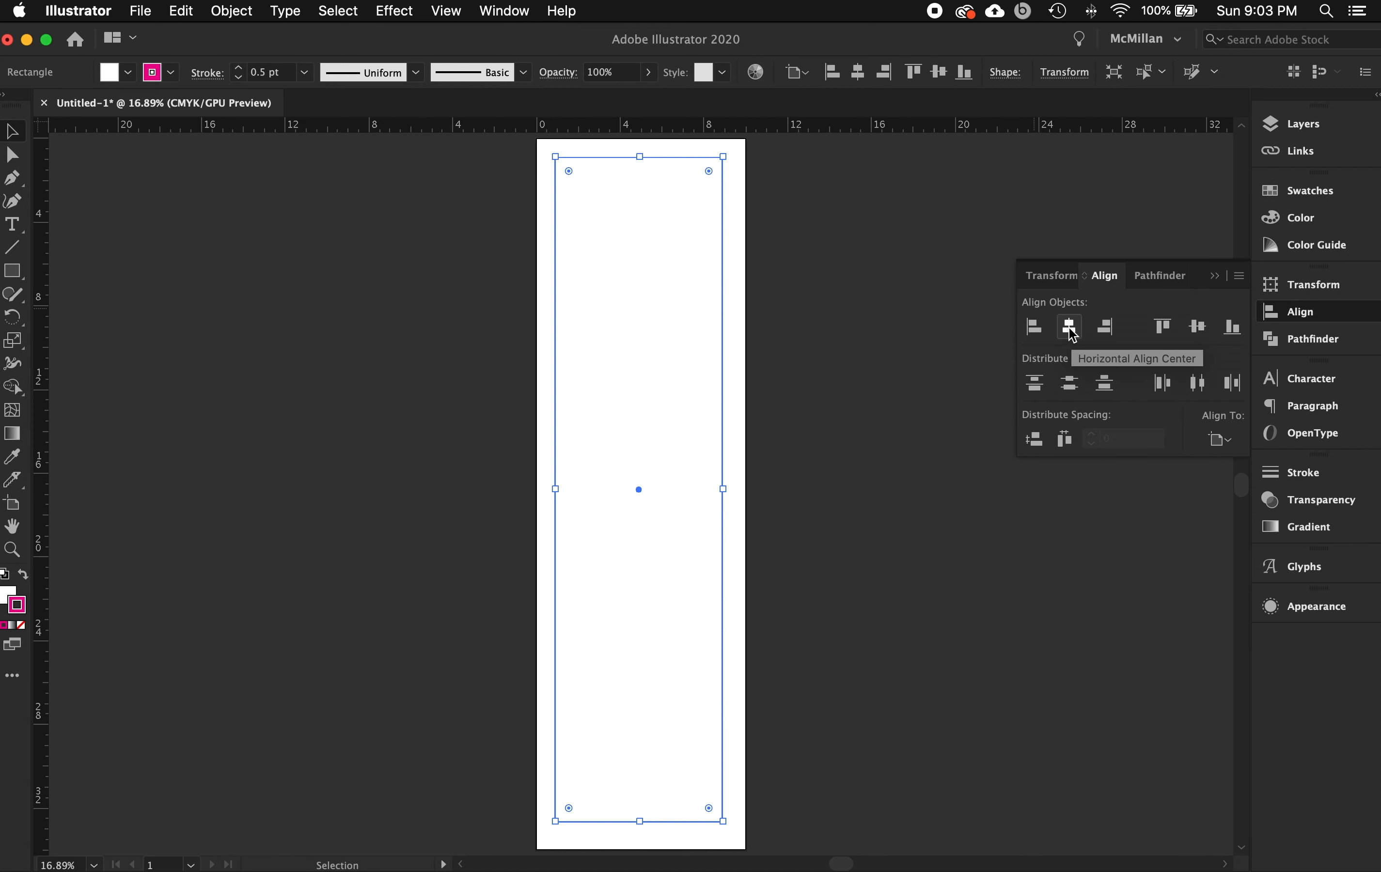
click(1070, 329)
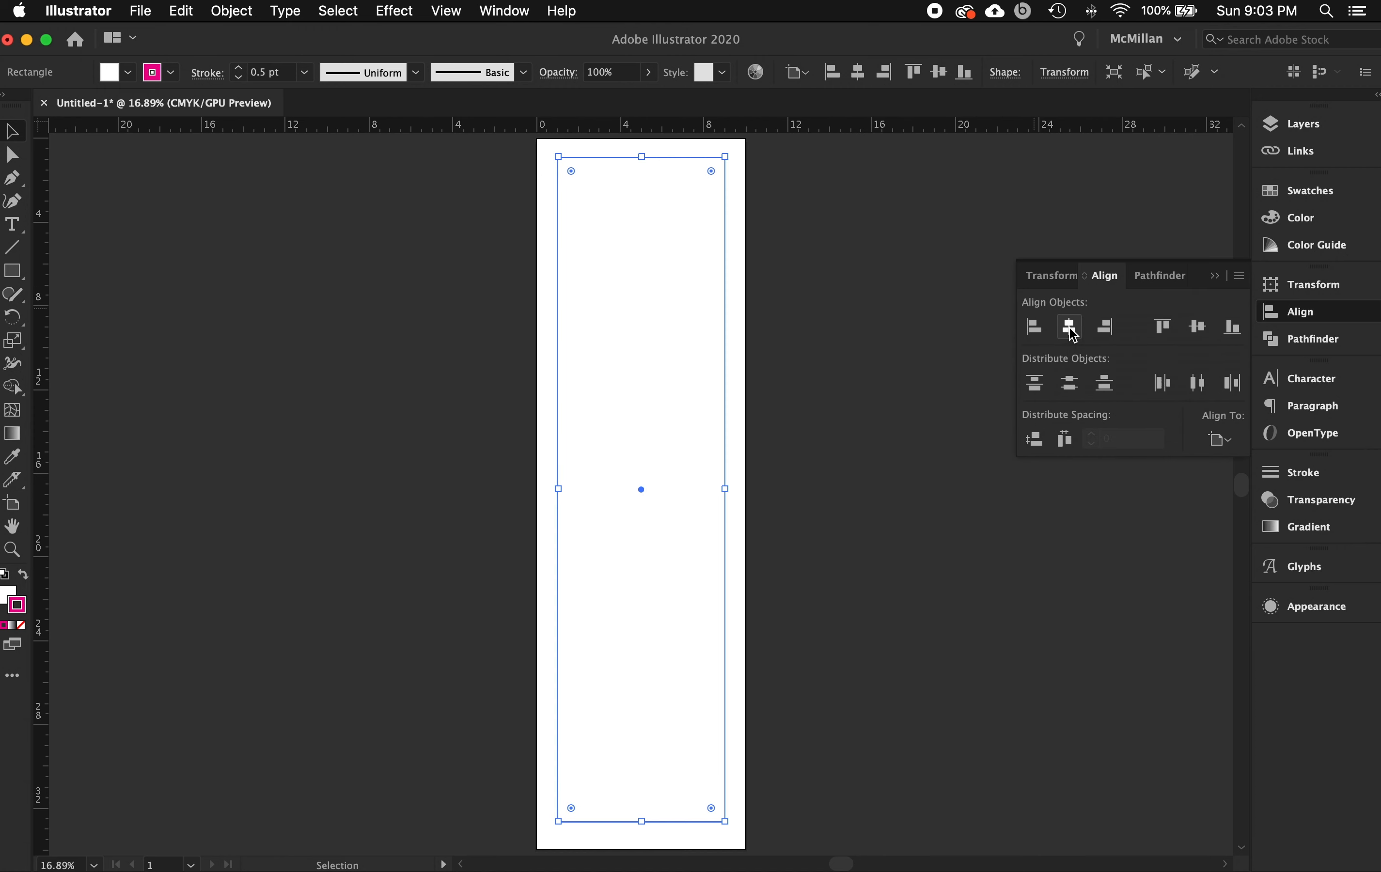
click(1206, 330)
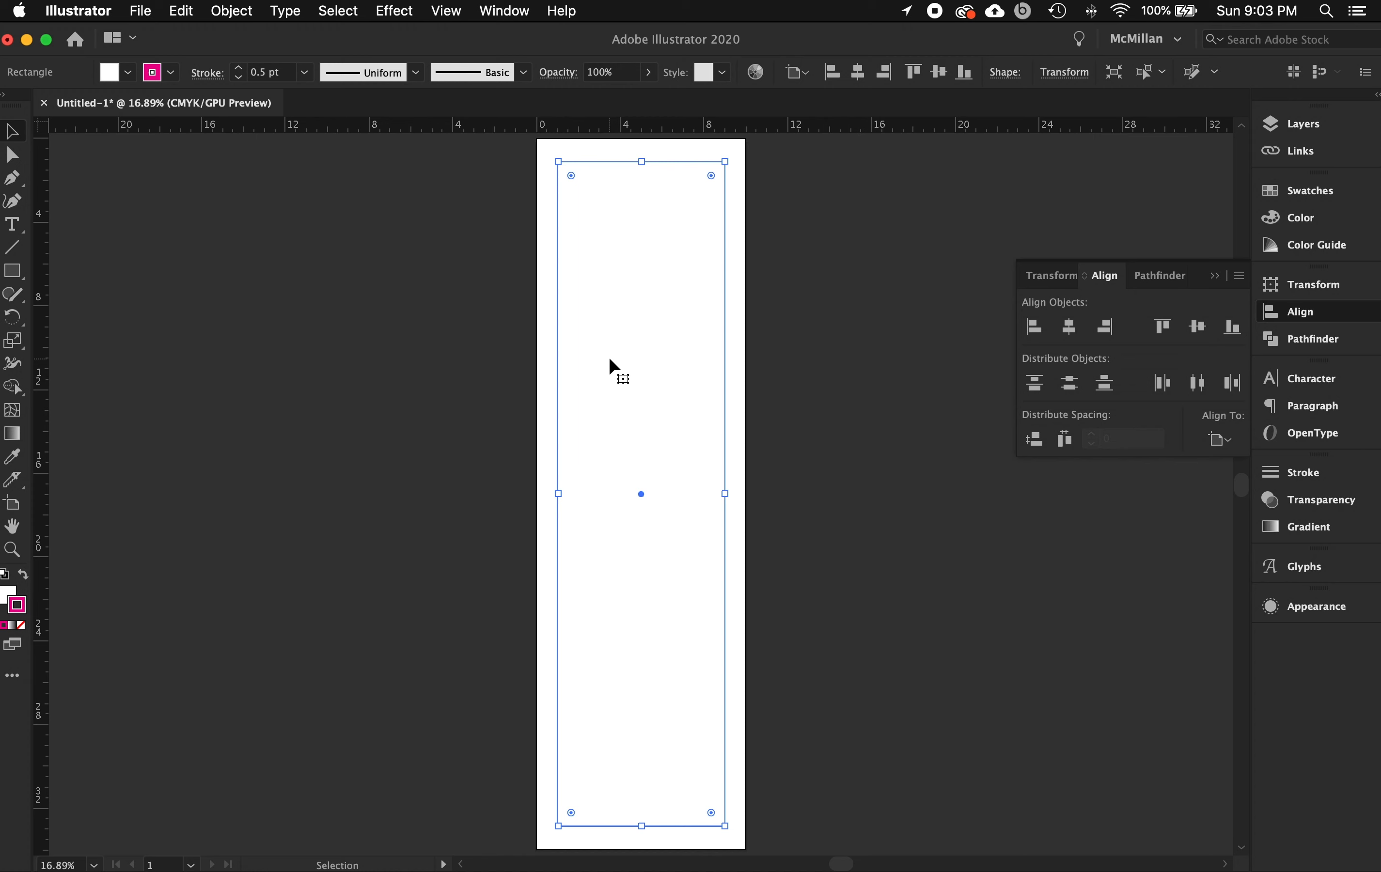
Round all four corners of the trim-area rectangle to the maximum radius to form a pill shape, and deselect it
key(a)
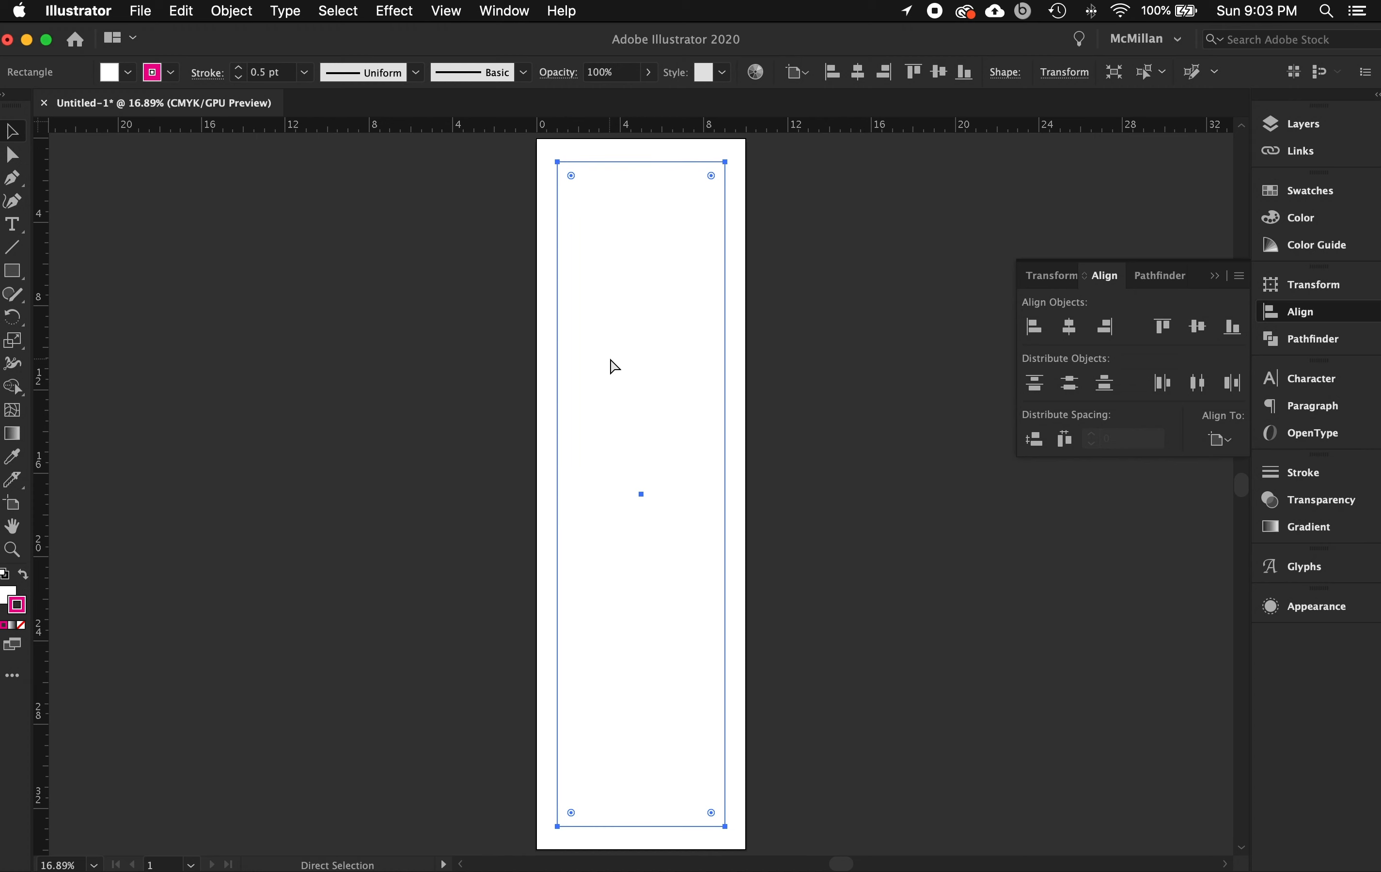
key(v)
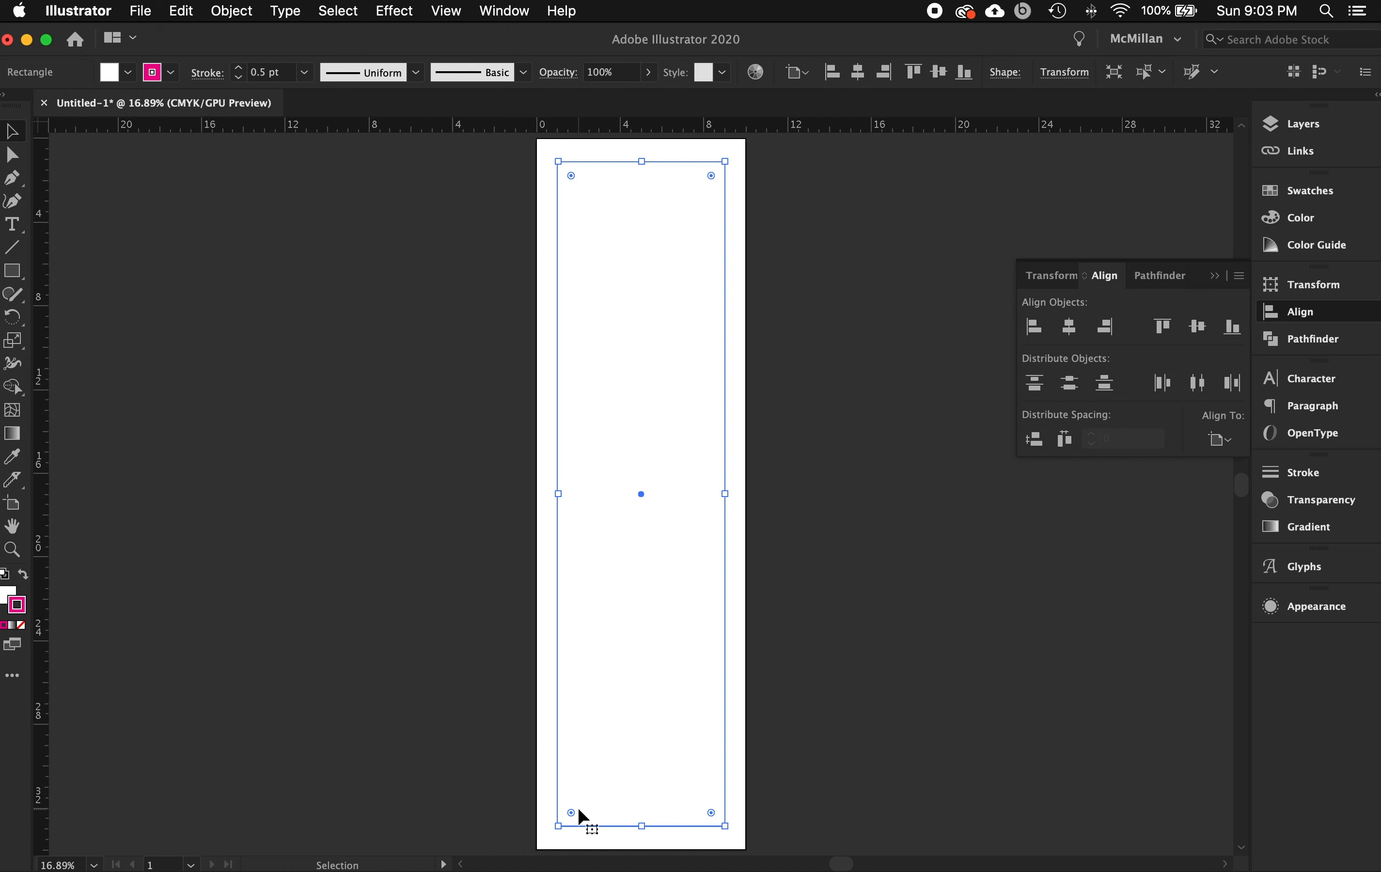
drag(571, 814, 588, 797)
mouse_move(587, 794)
mouse_down()
mouse_move(560, 815)
mouse_move(581, 804)
mouse_up()
scroll(584, 803, left, 1)
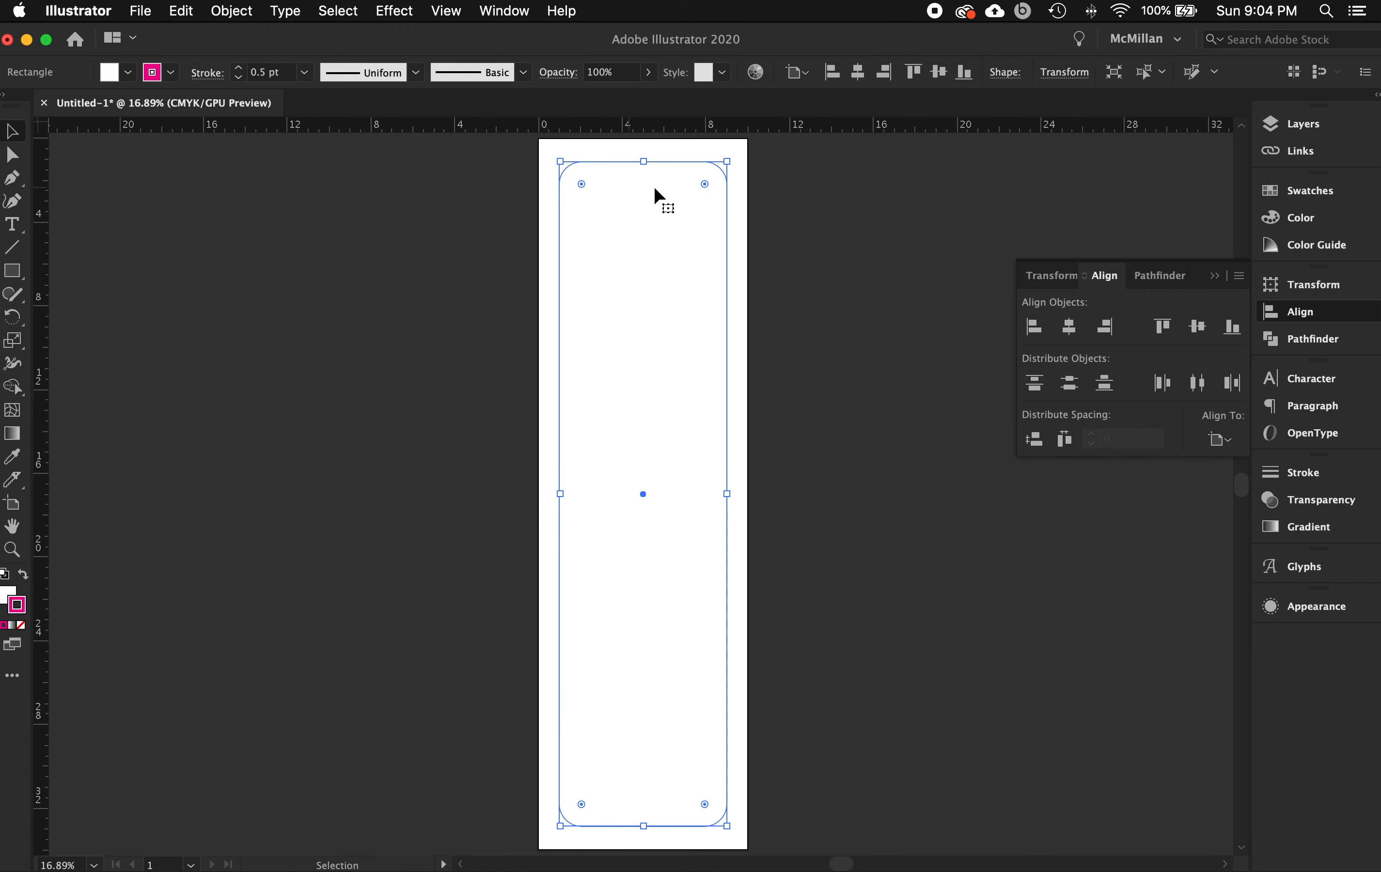
drag(705, 182, 634, 261)
click(784, 257)
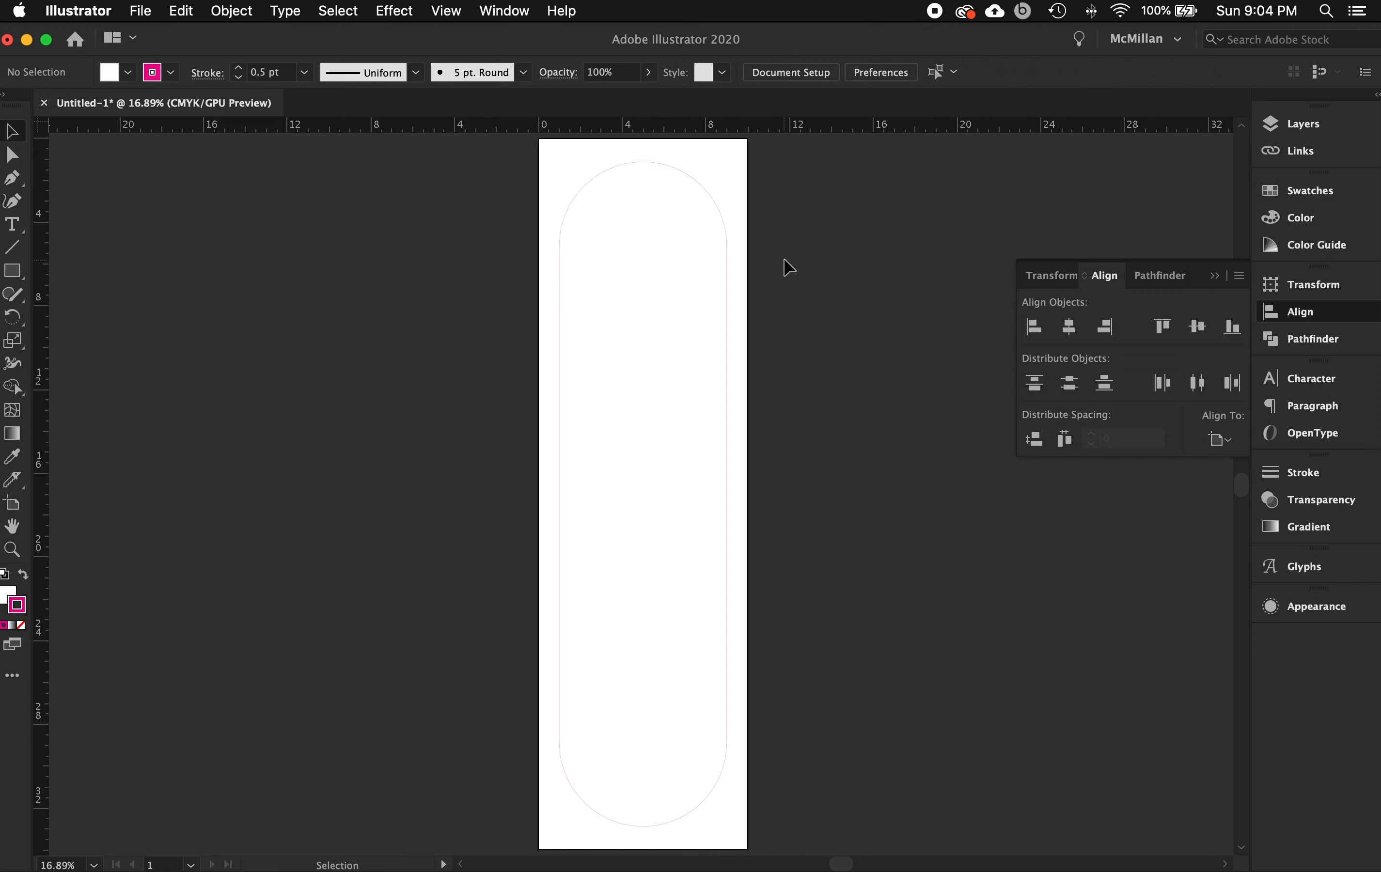
Fill the pill-shaped skateboard outline with the green swatch, and deselect it
click(672, 273)
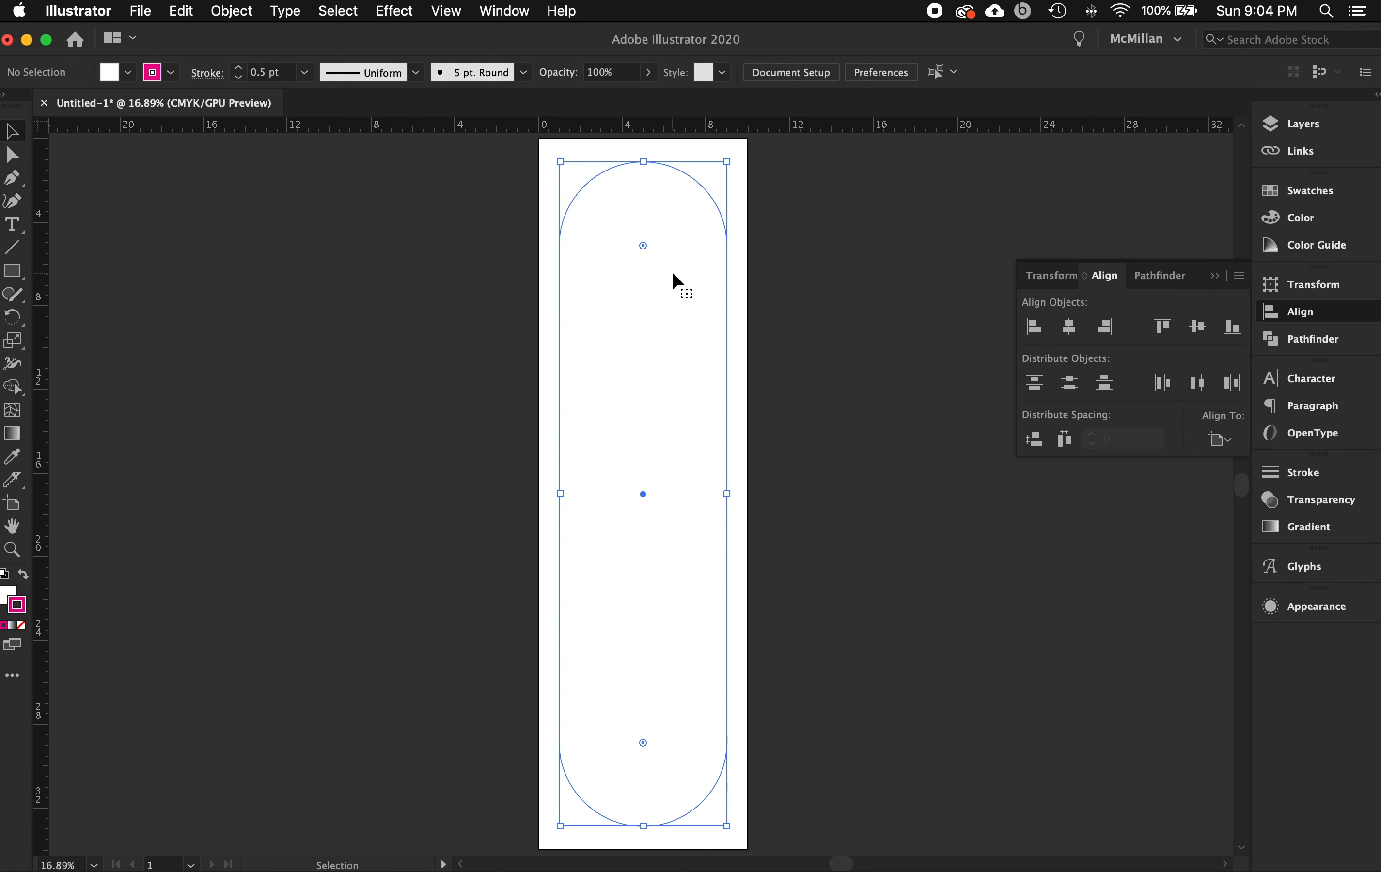
click(1281, 193)
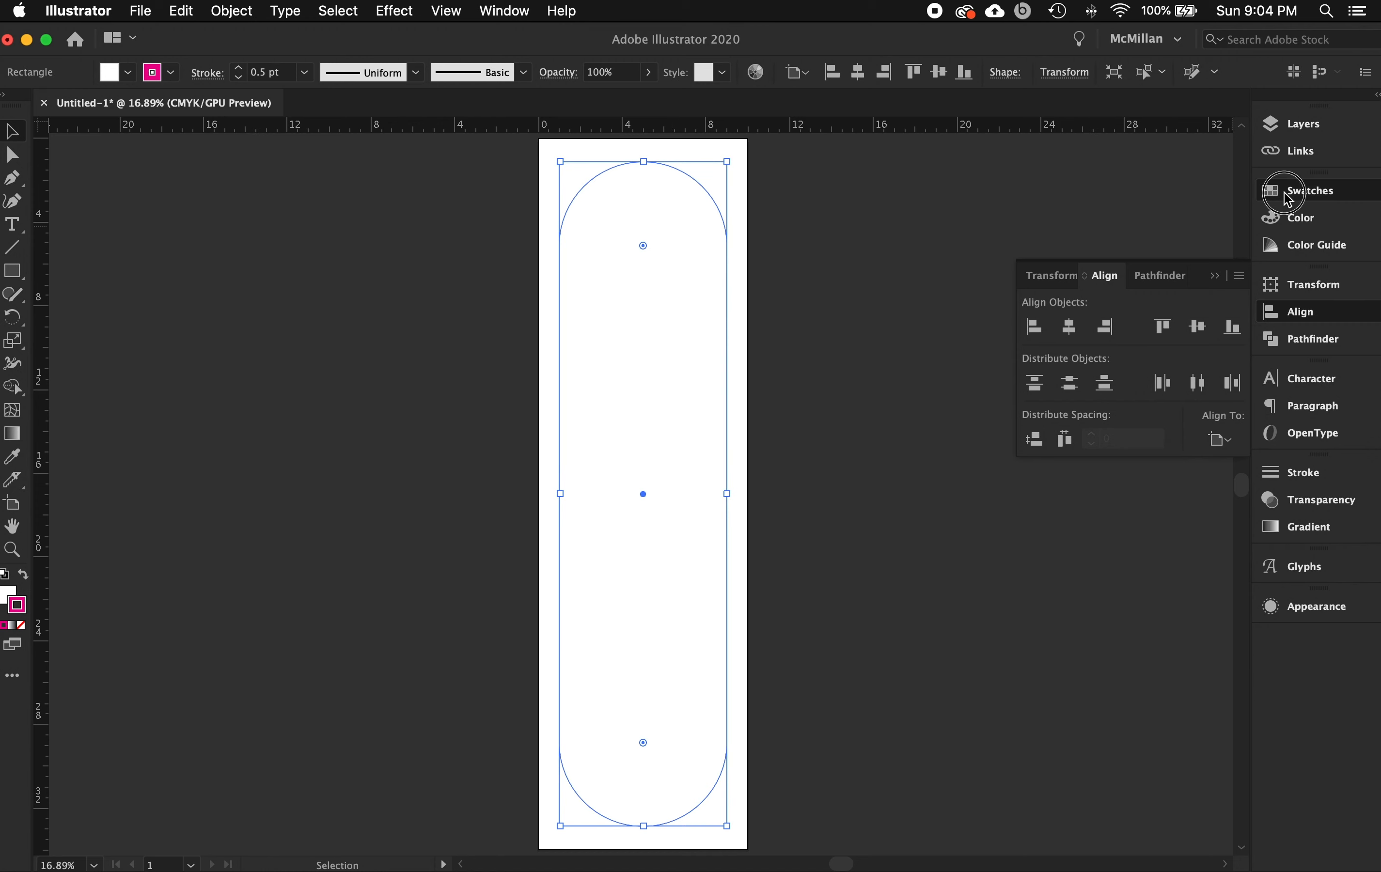
click(1022, 209)
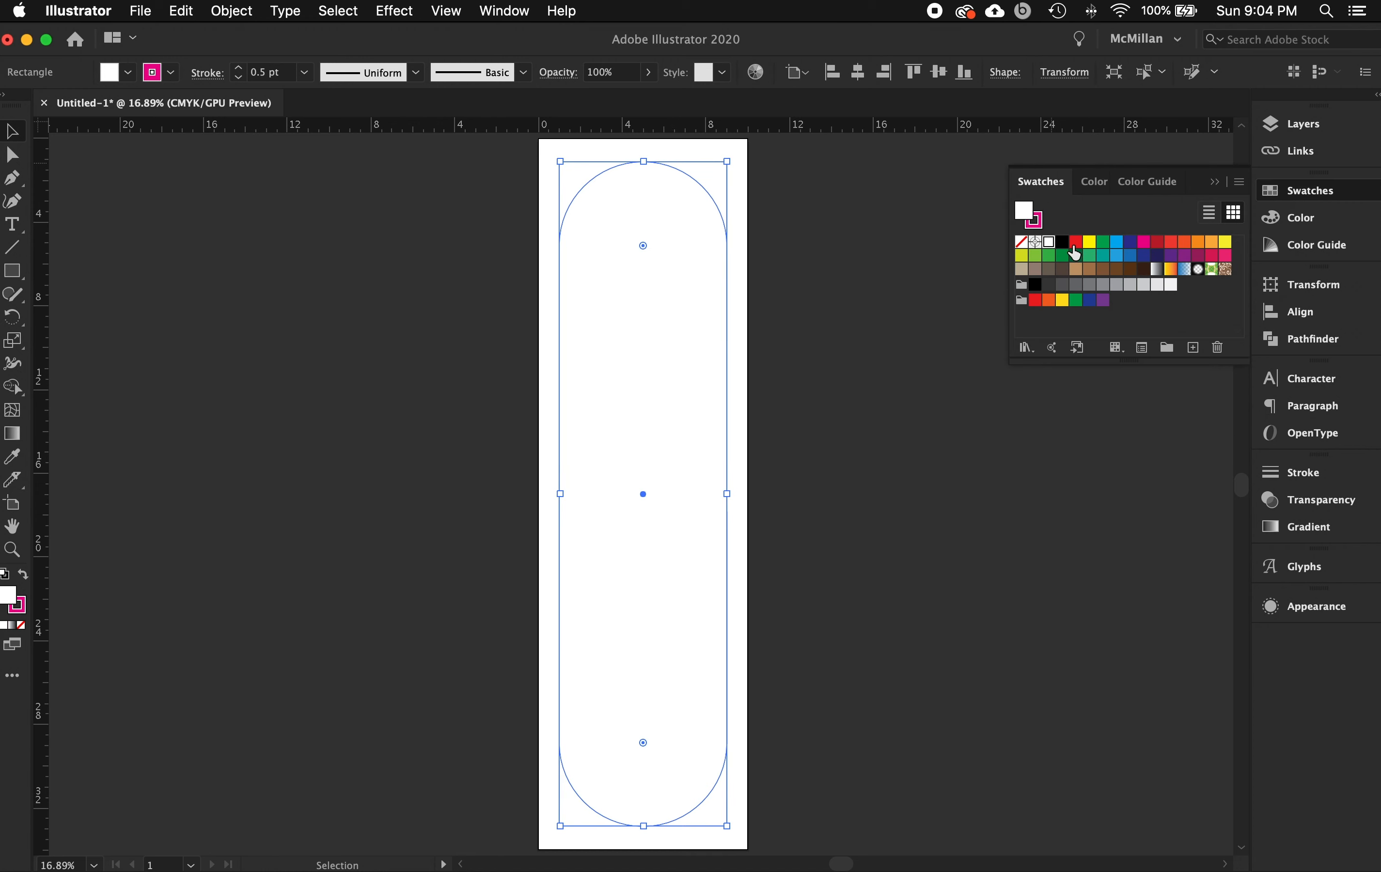
click(1103, 243)
click(883, 329)
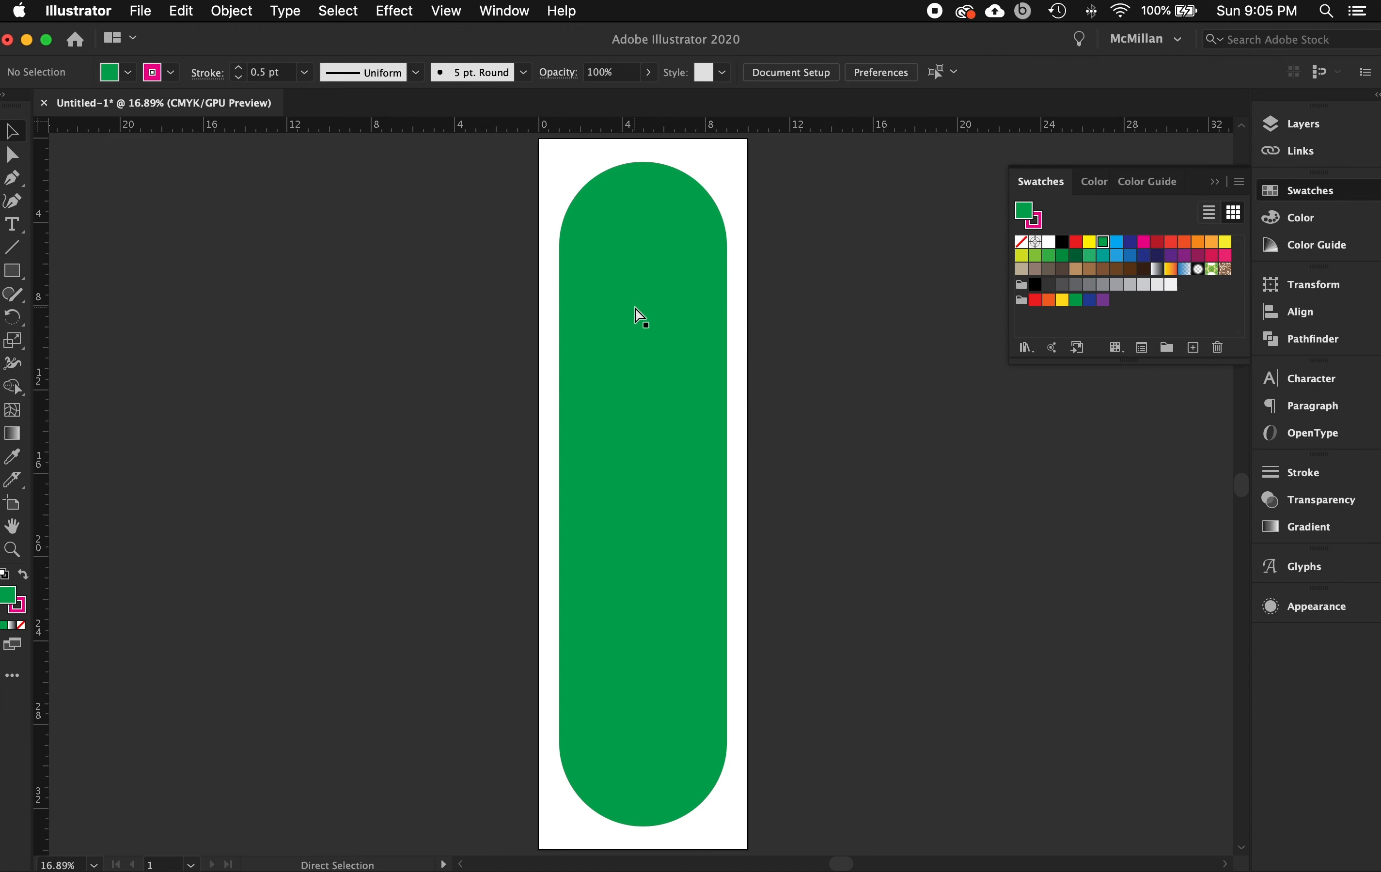
Place a square-cornered copy of the original rectangle in front of the green shape and set its fill to none
key(super+z)
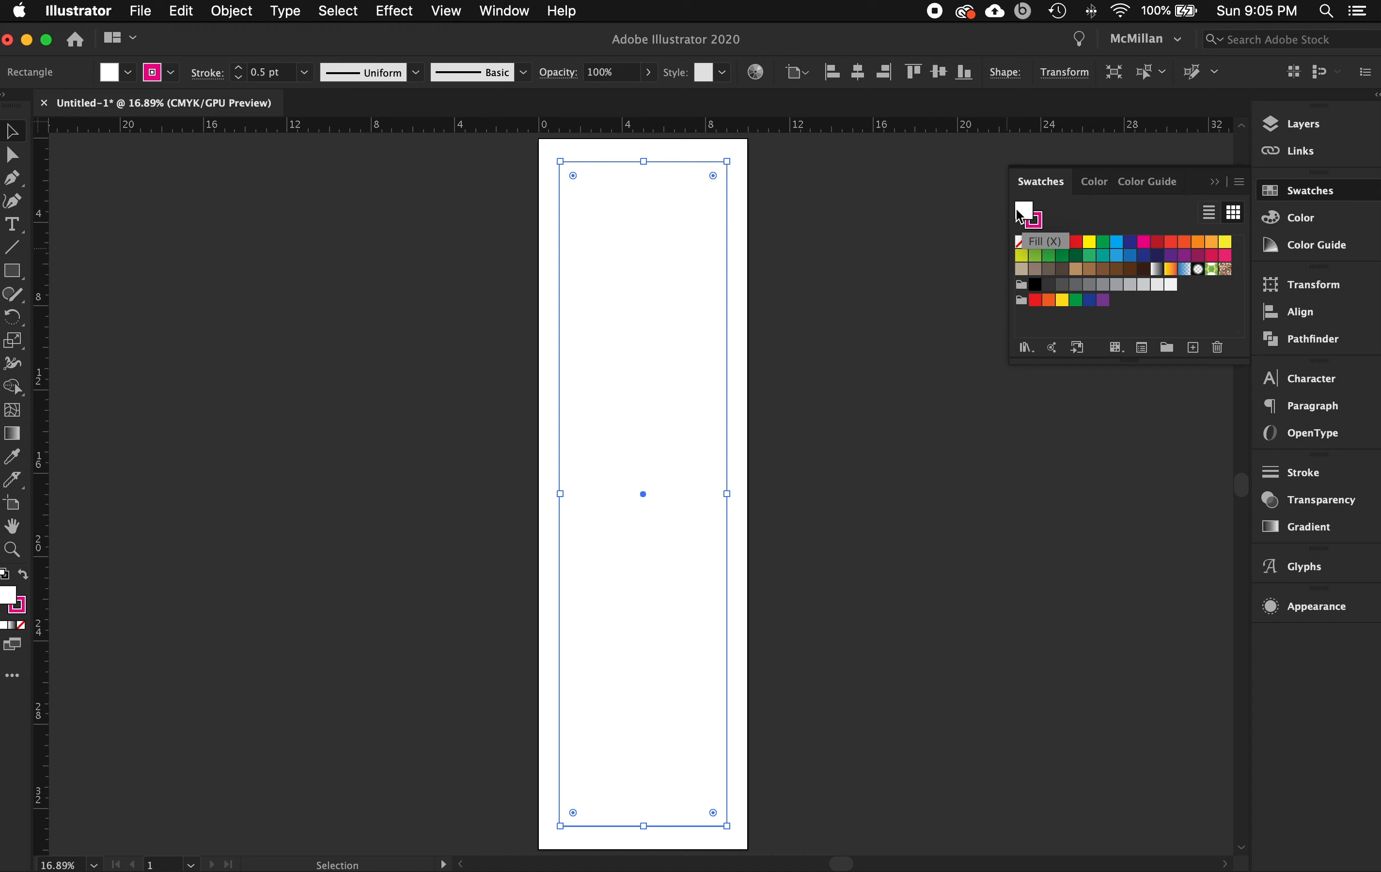
click(1037, 225)
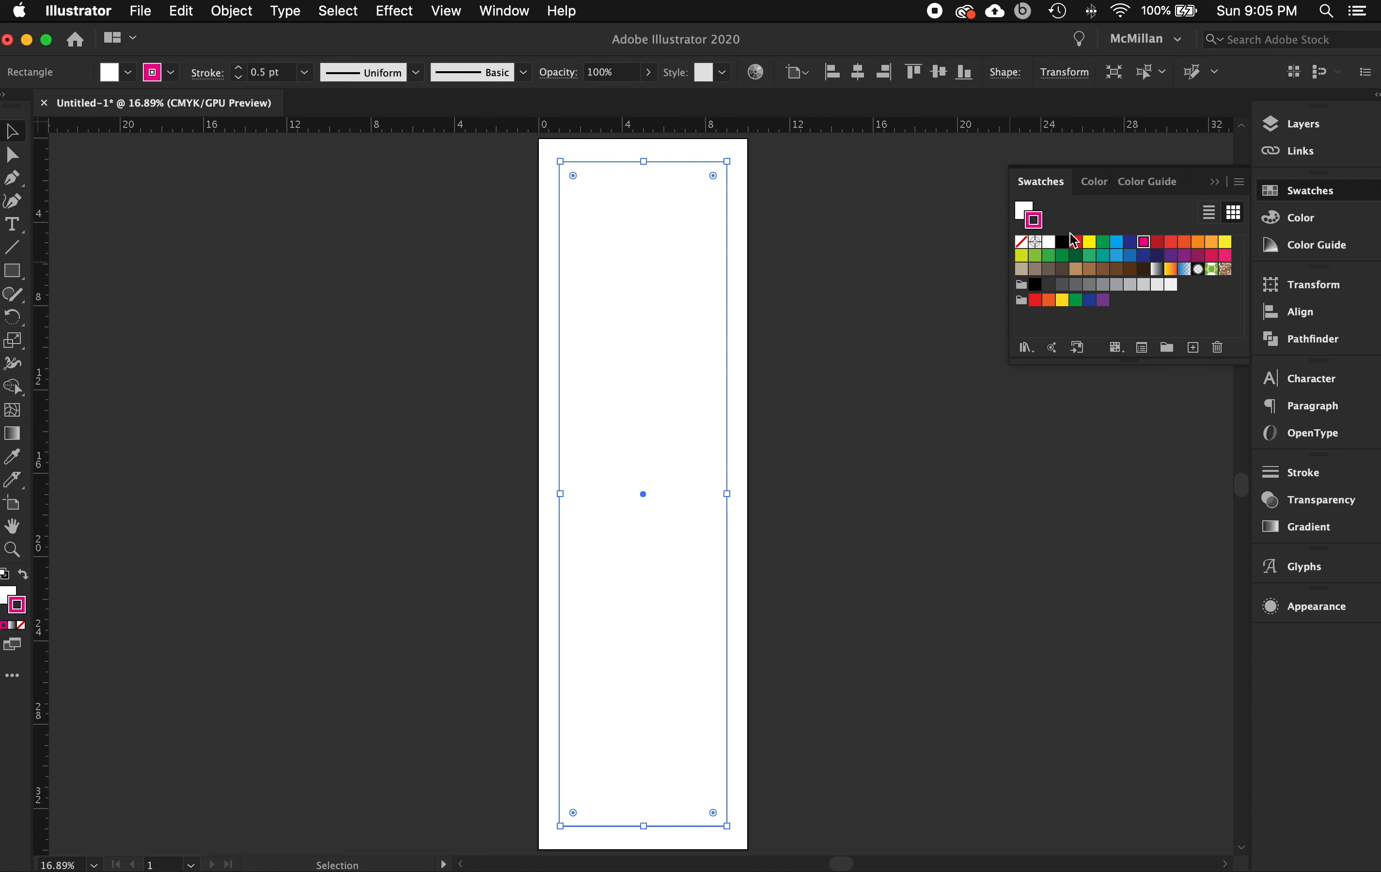
click(1023, 209)
click(1021, 242)
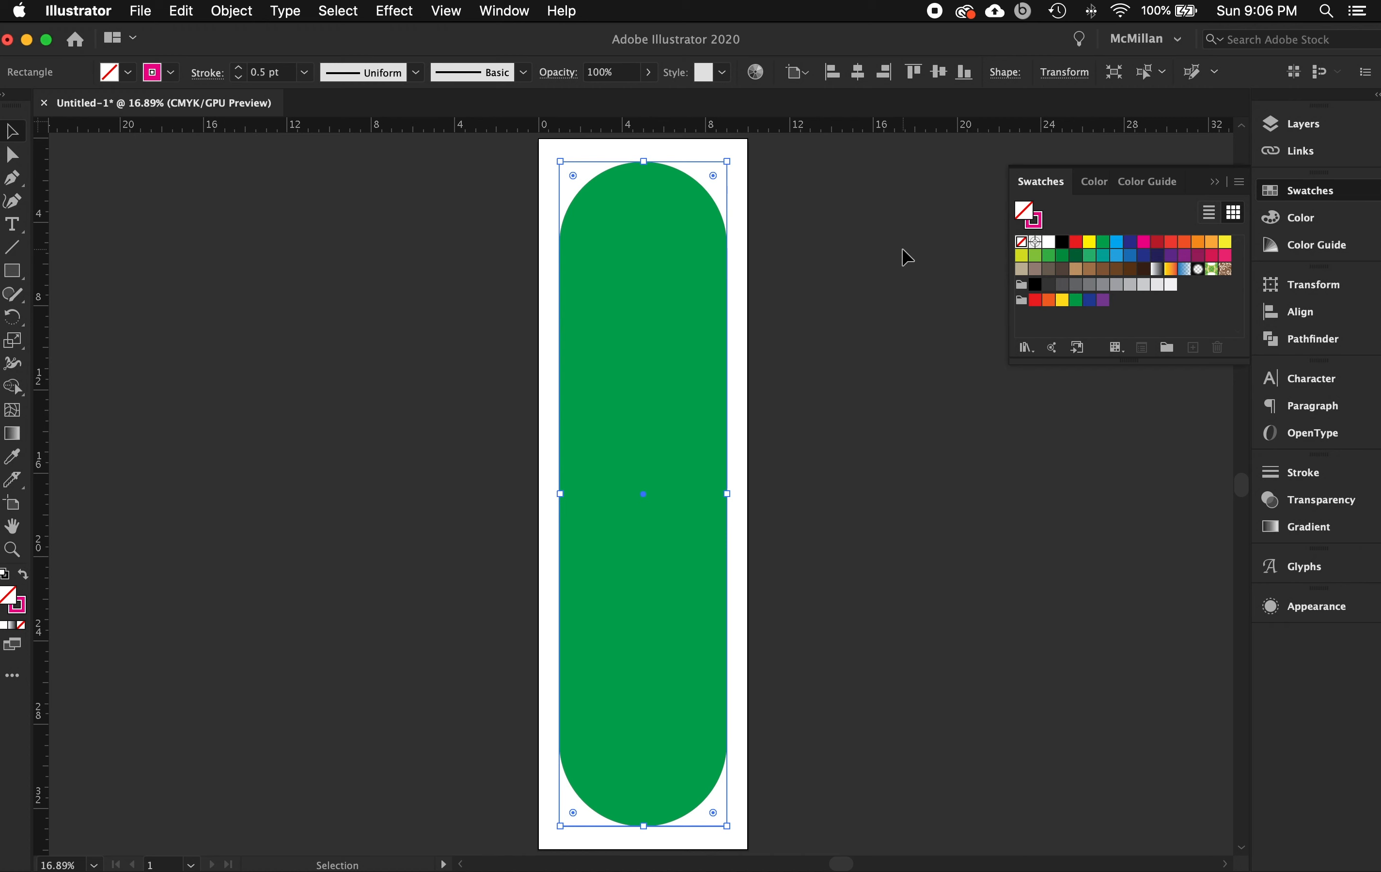
Set the unfilled rectangle's reference point to its centre and resize it to 9 in wide by 32.75 in tall
click(1078, 76)
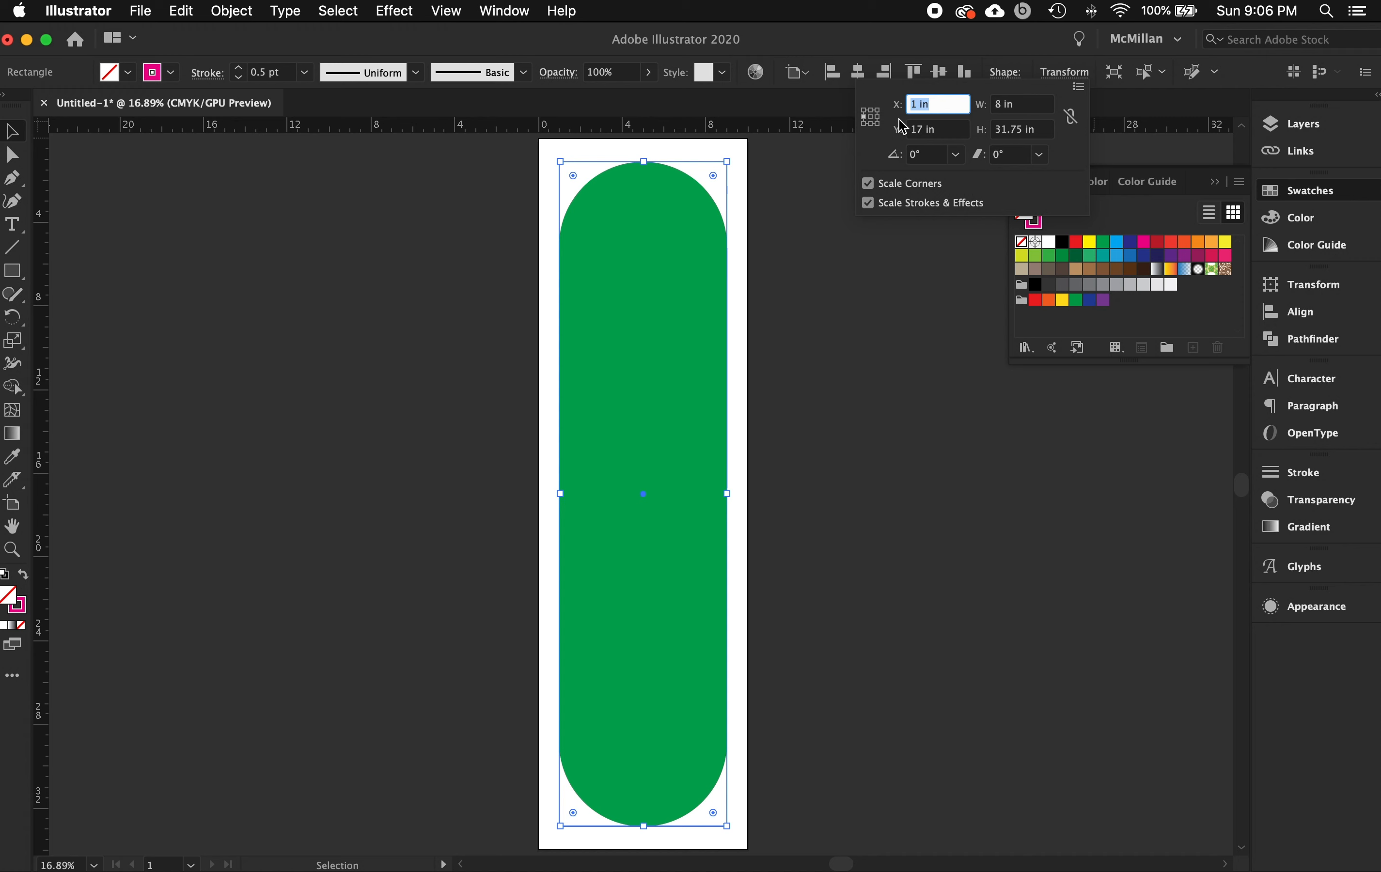
text(5 in)
click(1019, 111)
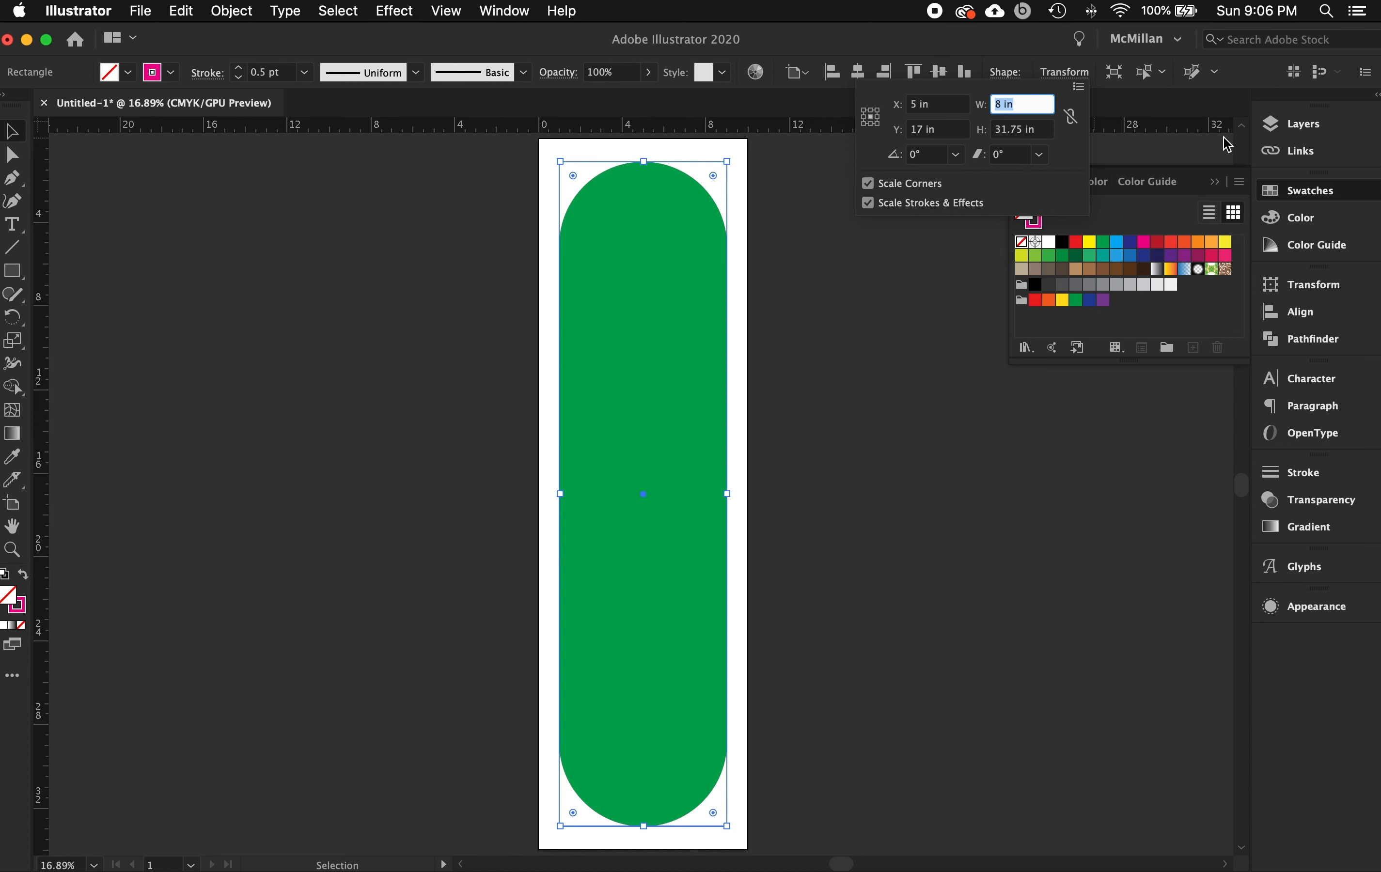
text(9)
click(1005, 130)
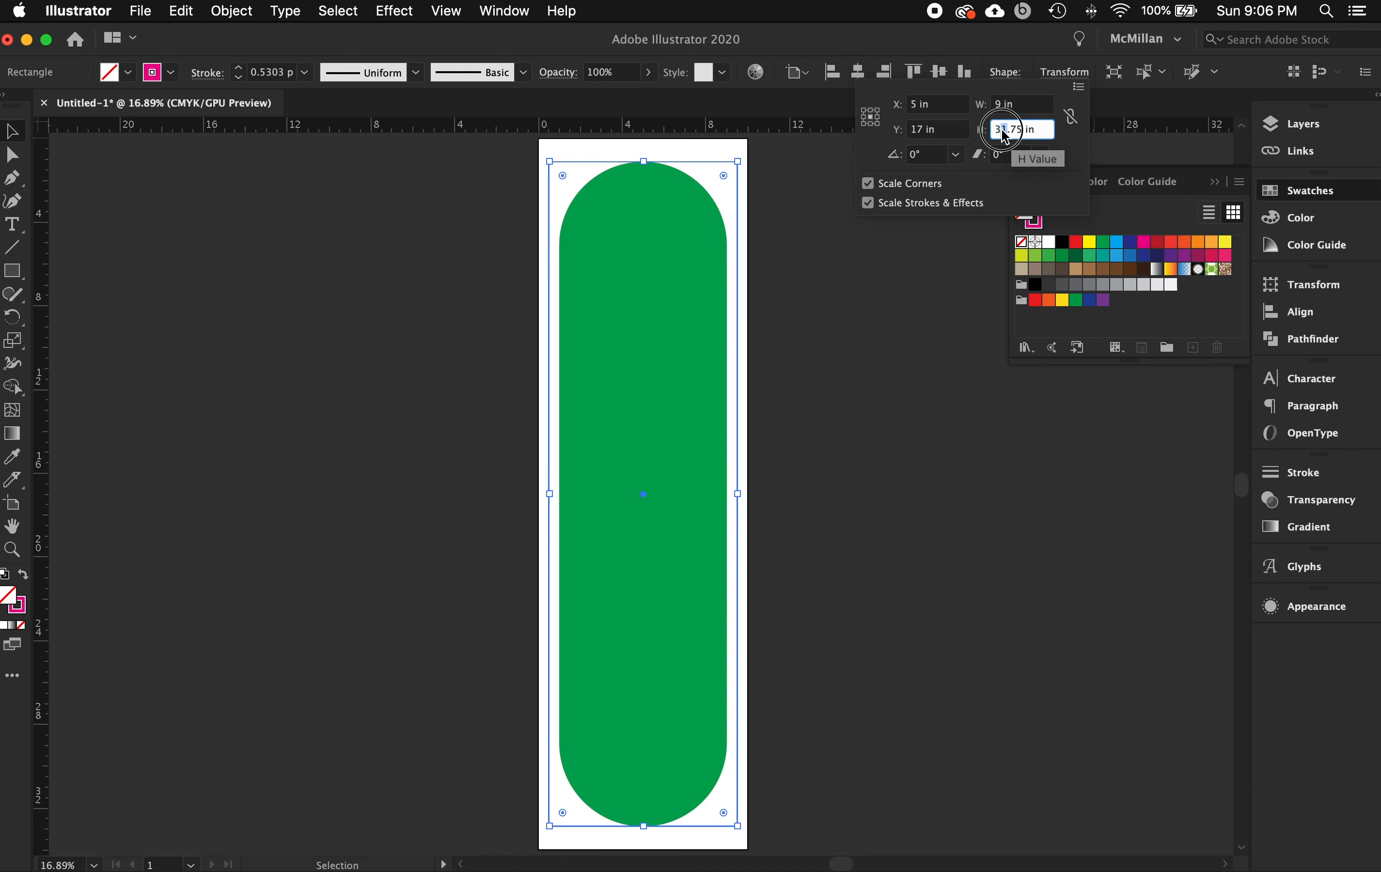
text(2)
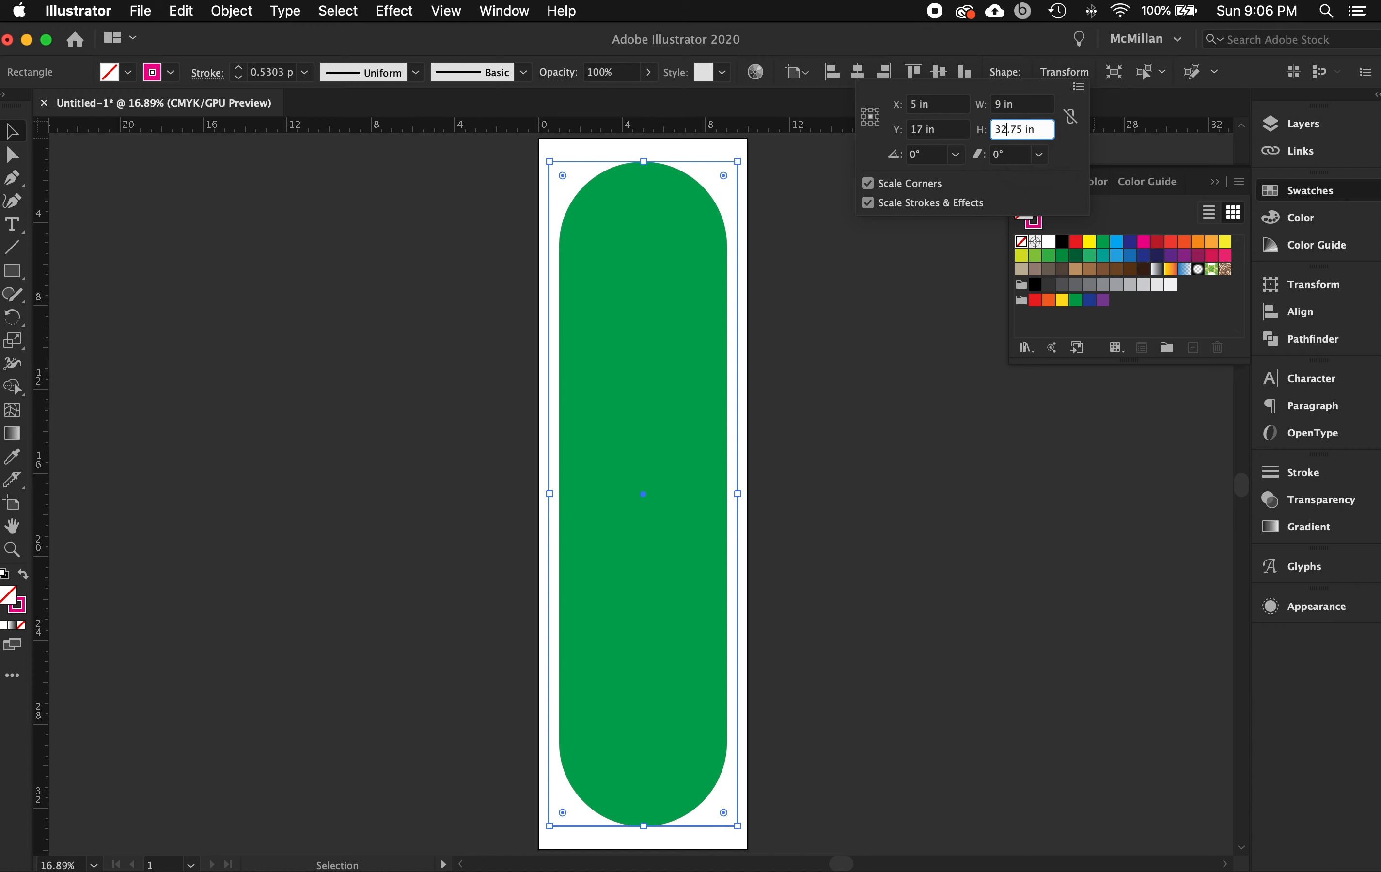
key(Return)
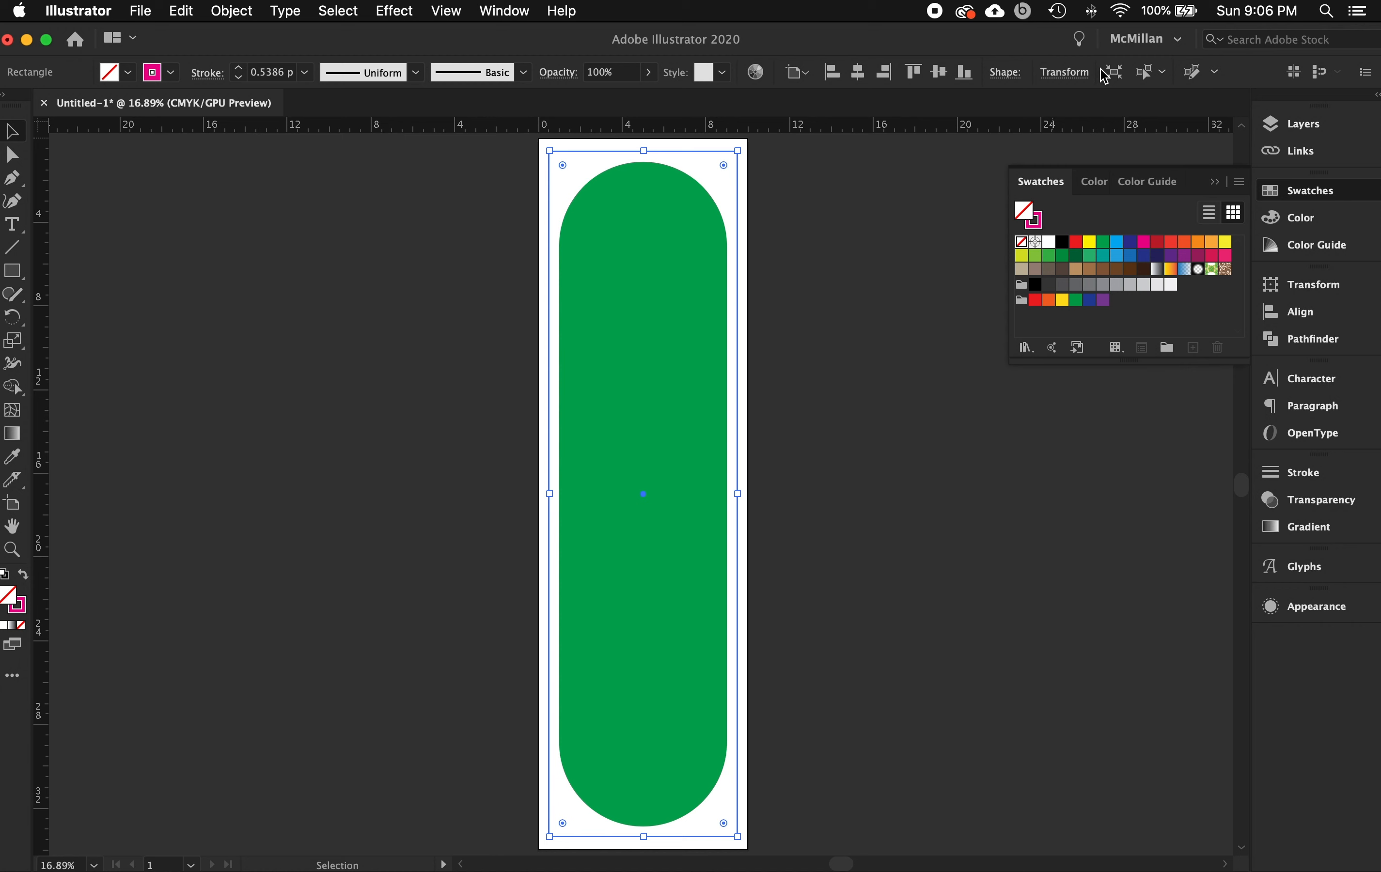
Check the artwork size specification in the browser and resize the unfilled rectangle to 10 in wide by 33.75 in tall
click(1061, 76)
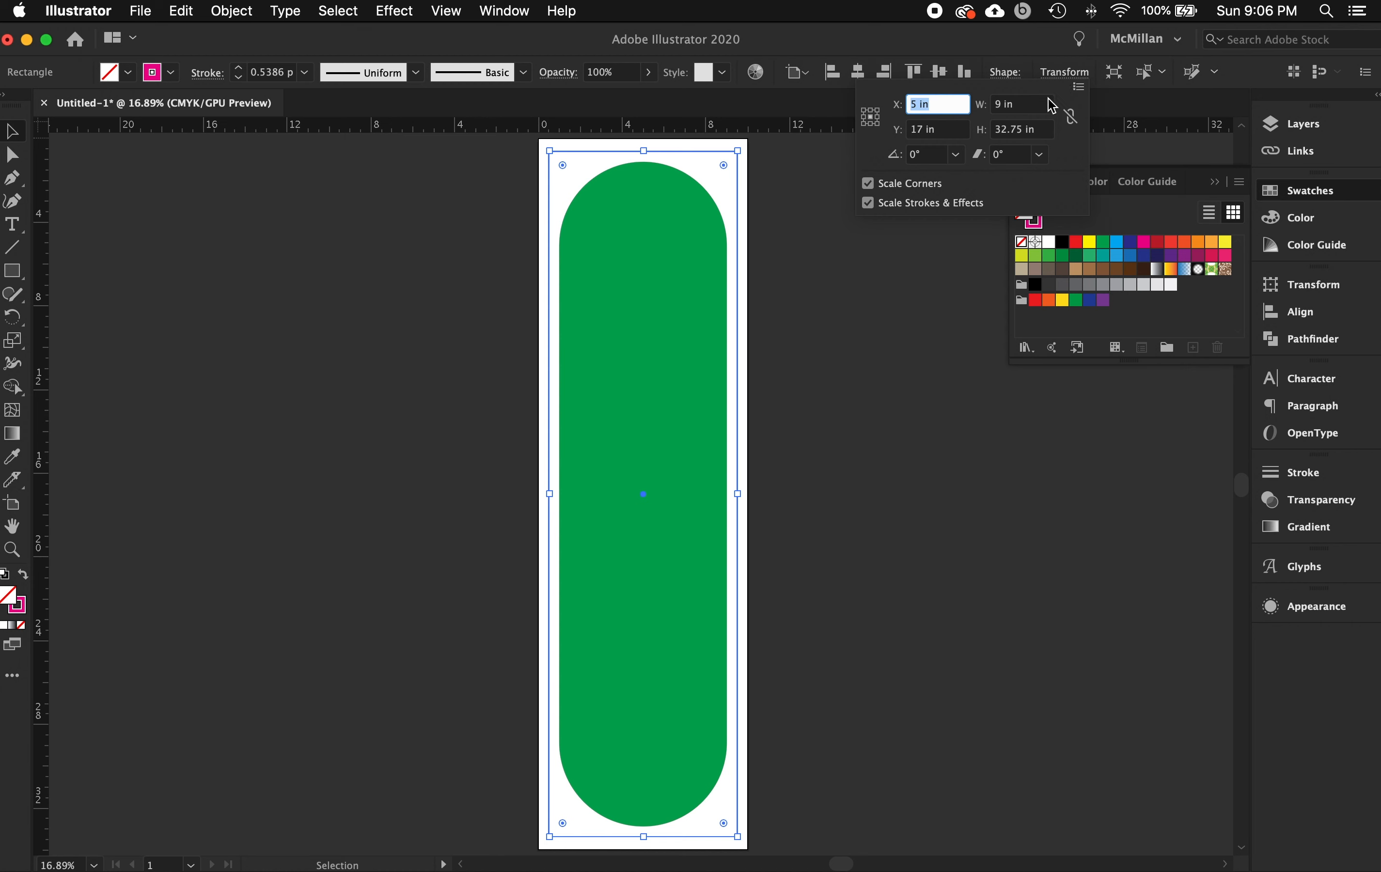
click(1033, 104)
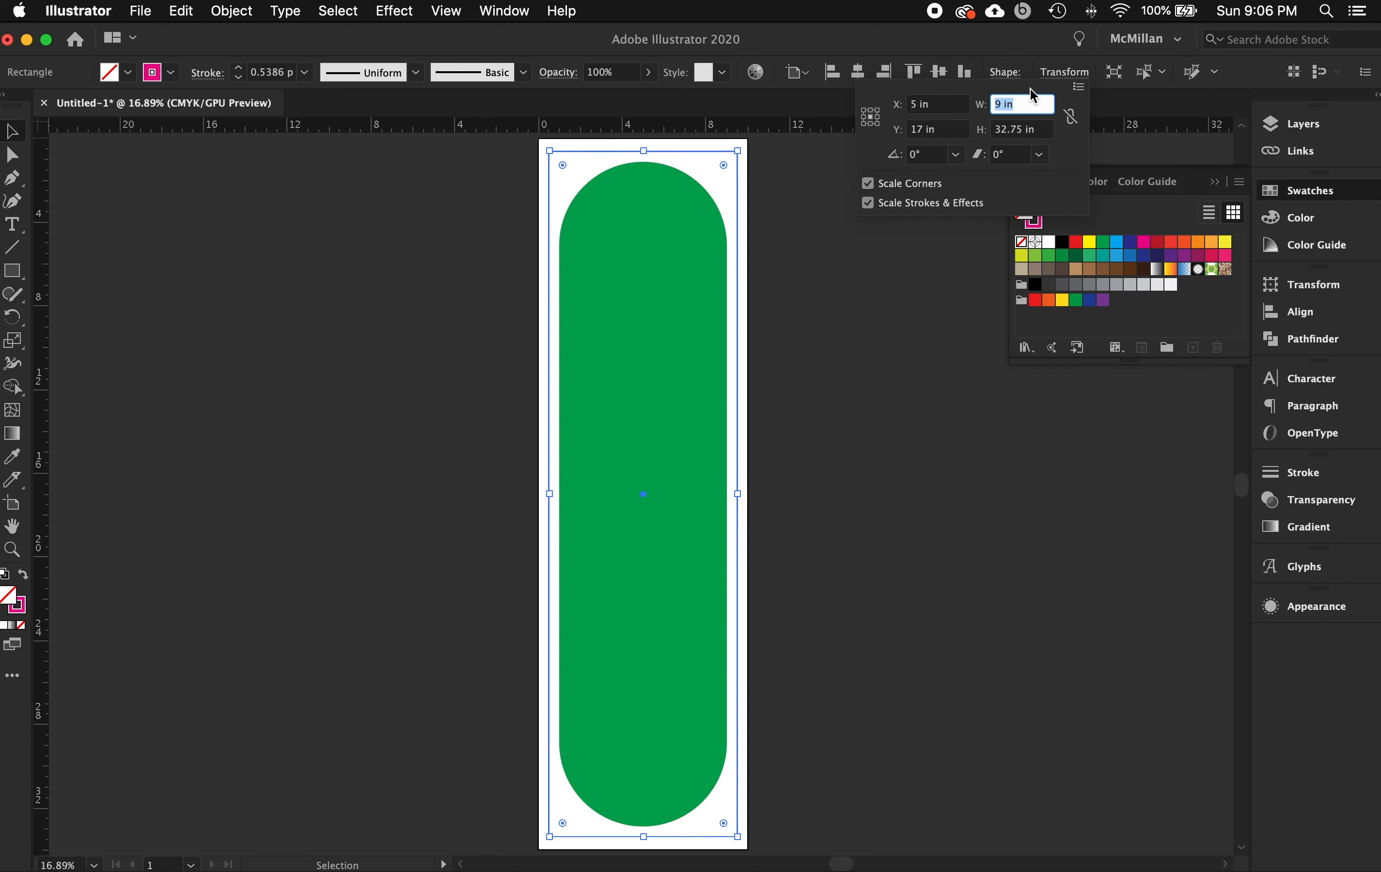
text(10)
key(ctrl+Right)
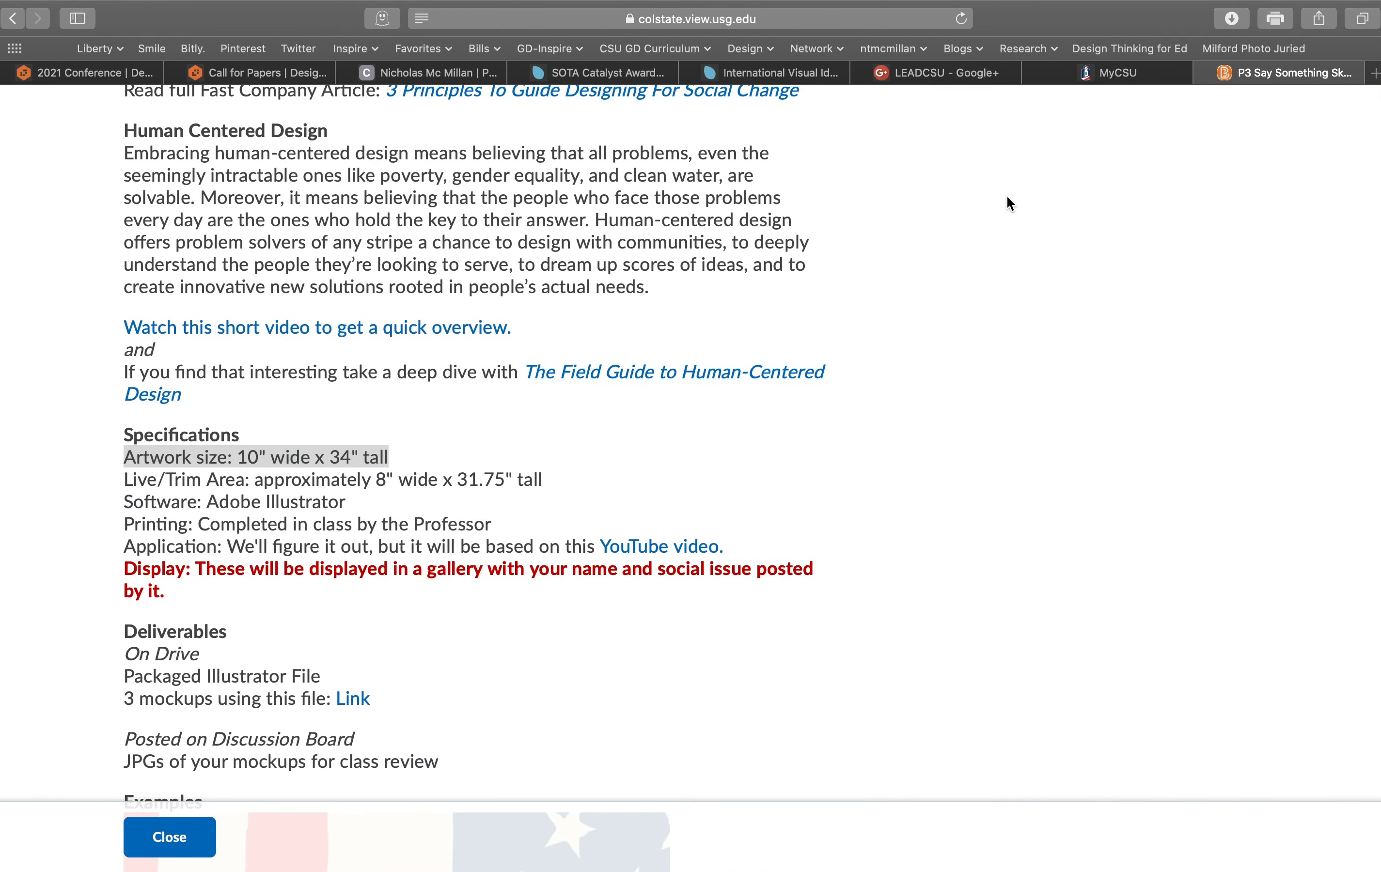
key(ctrl+Left)
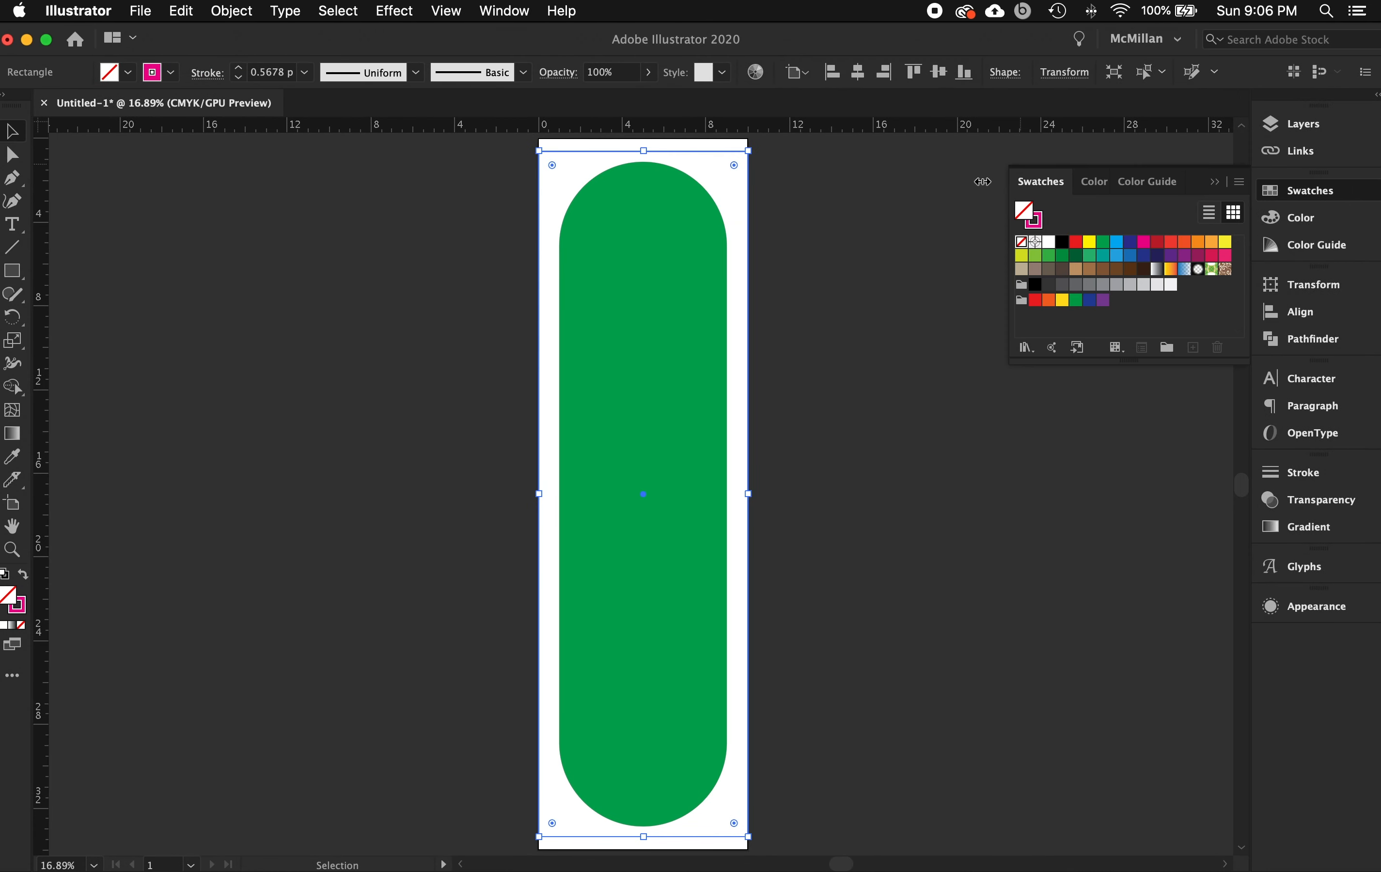
click(1064, 73)
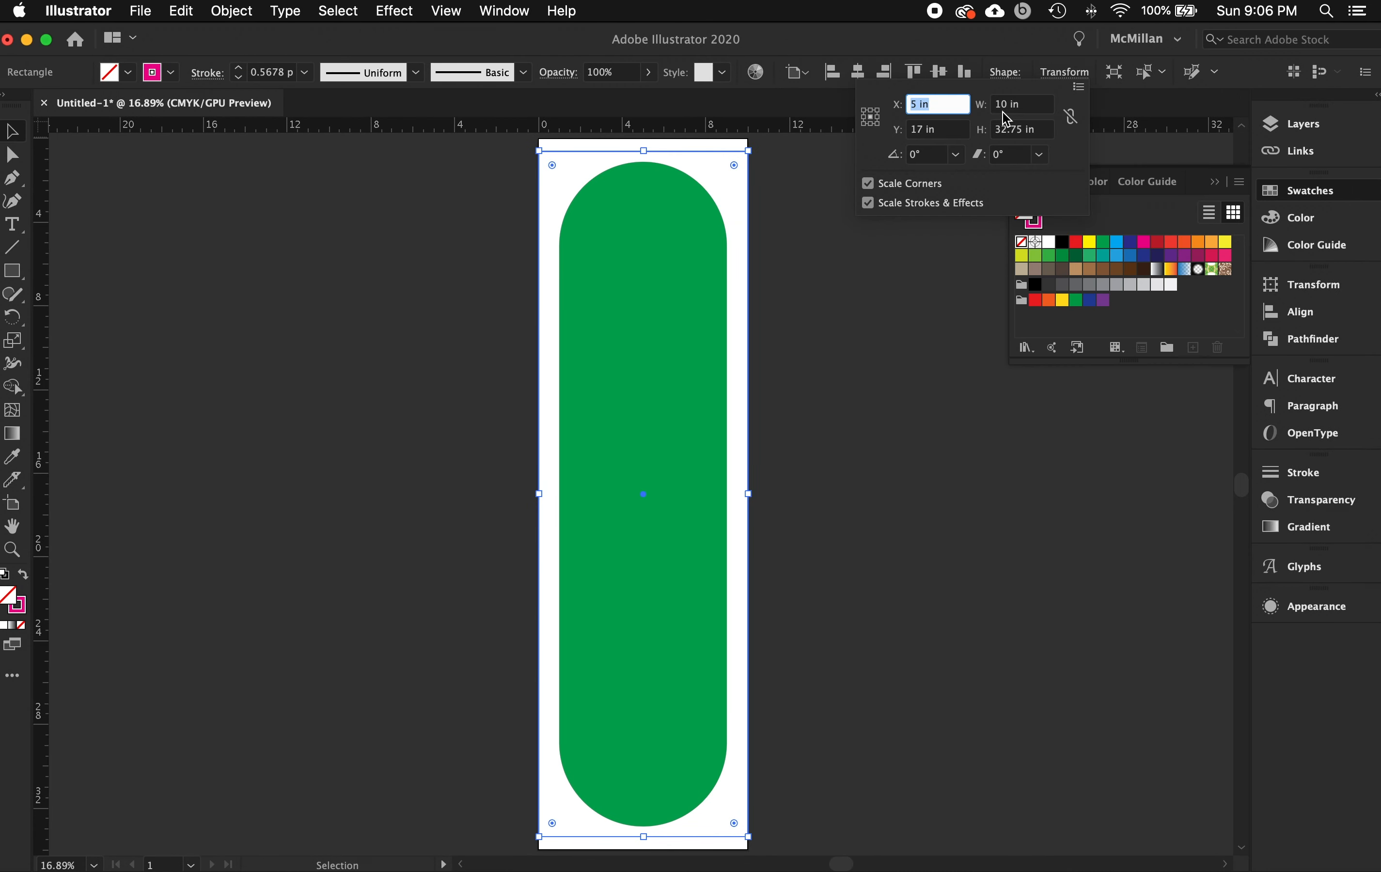
double_click(1008, 128)
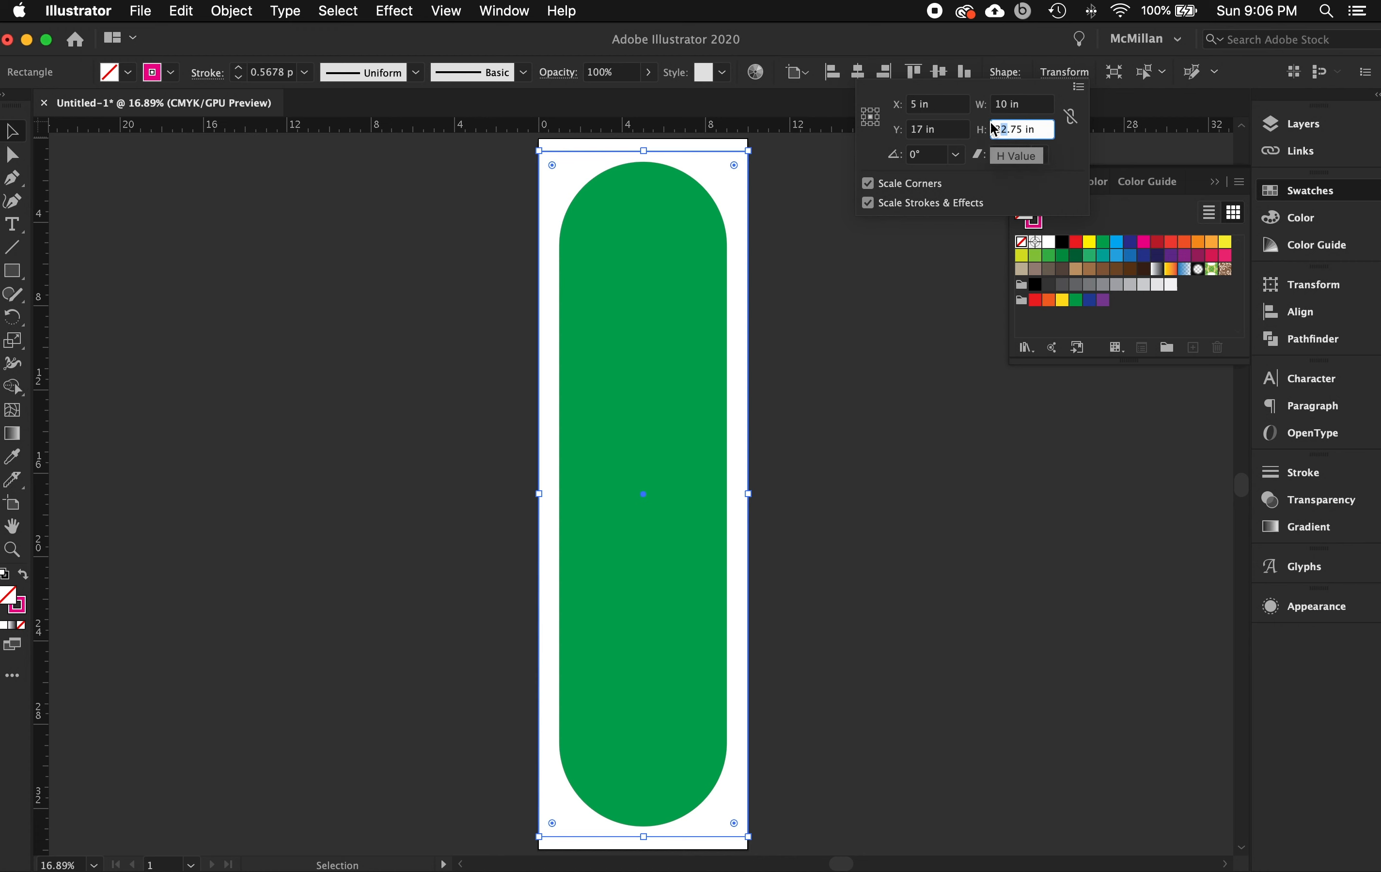
text(33)
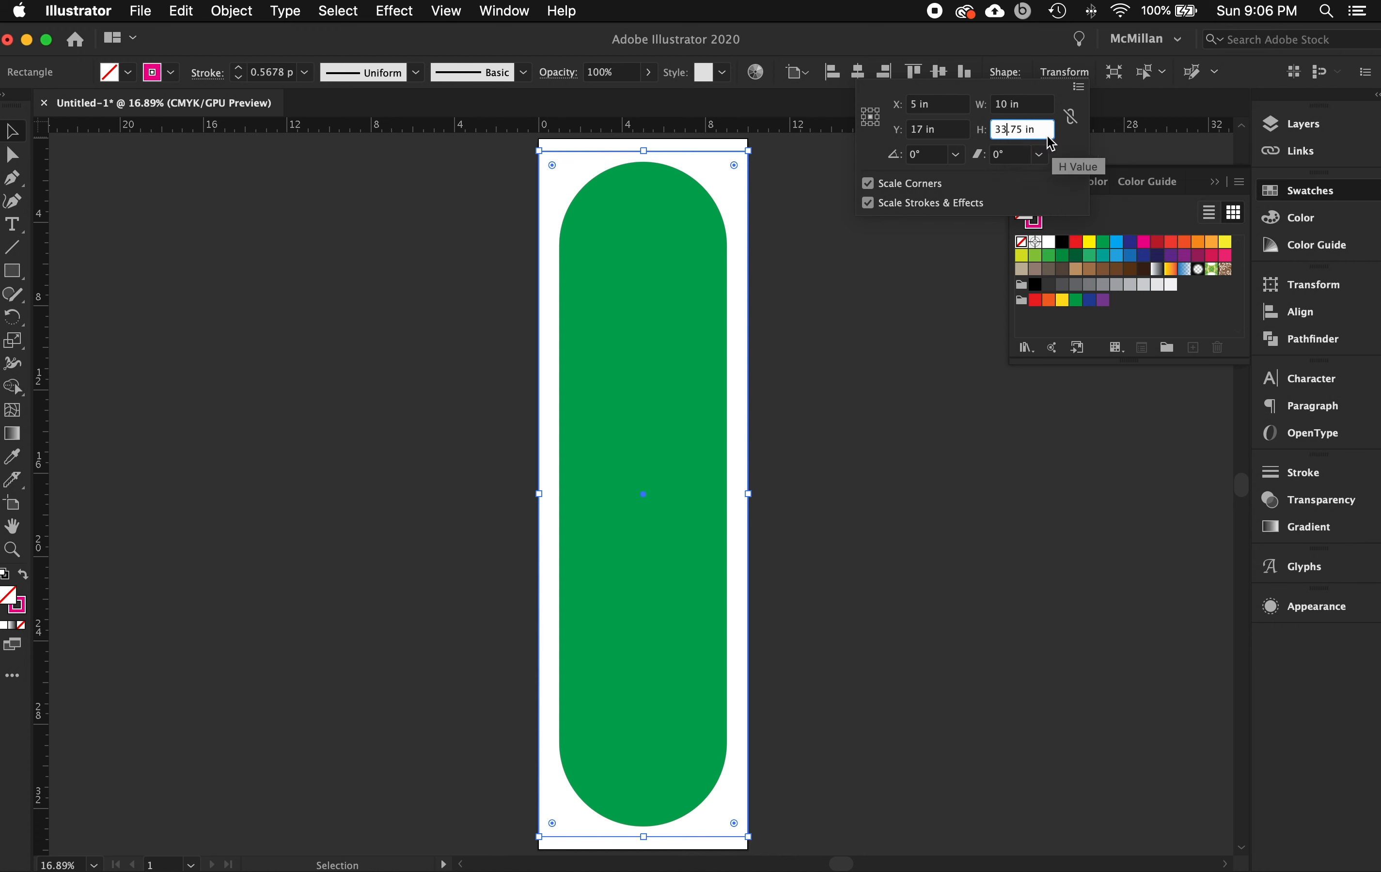
key(Return)
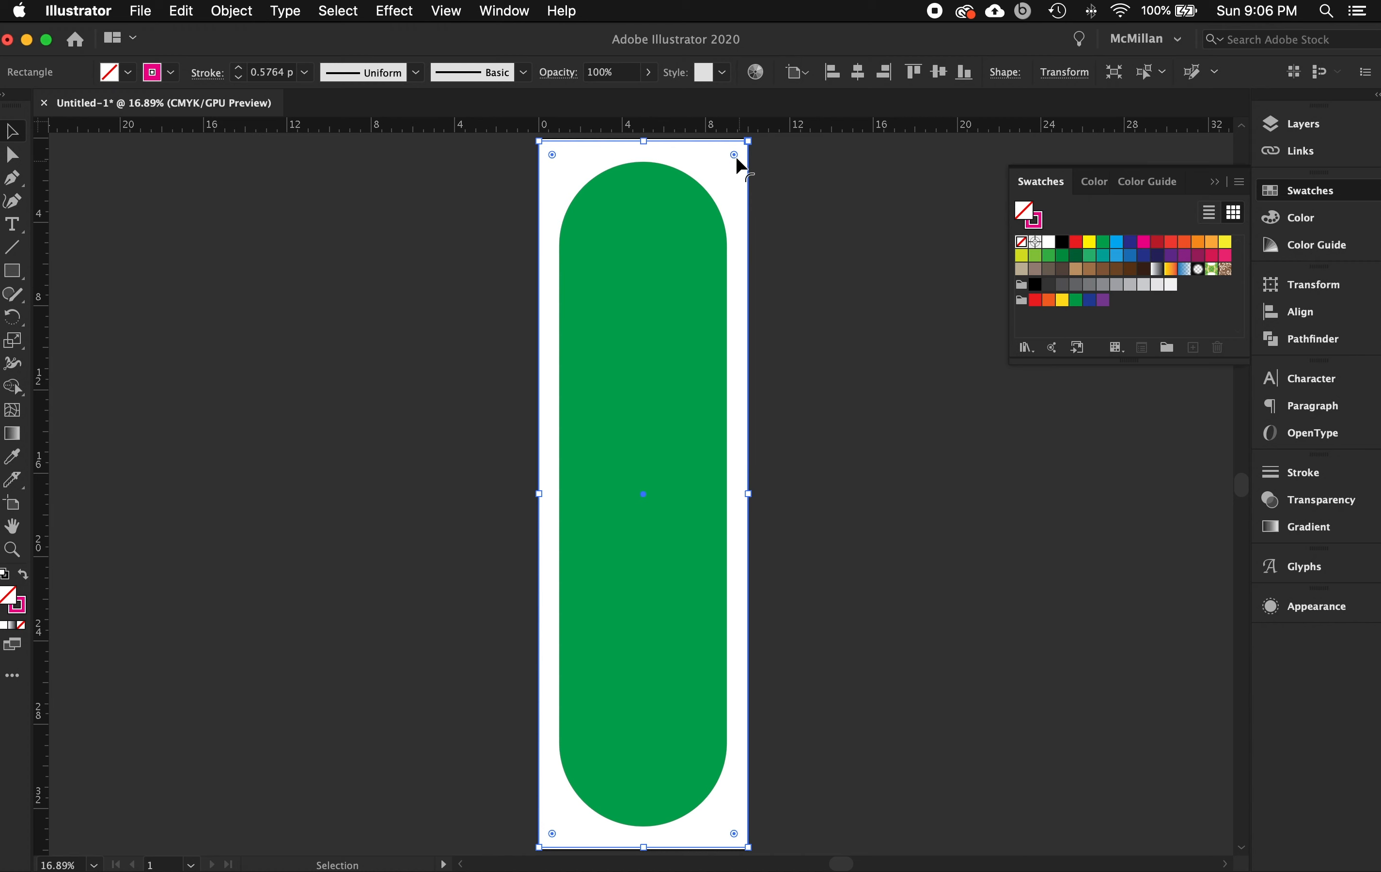
Resize the unfilled rectangle to 9 in wide by 32.75 in tall, keeping it centred and square-cornered
drag(734, 155, 632, 250)
key(super+z)
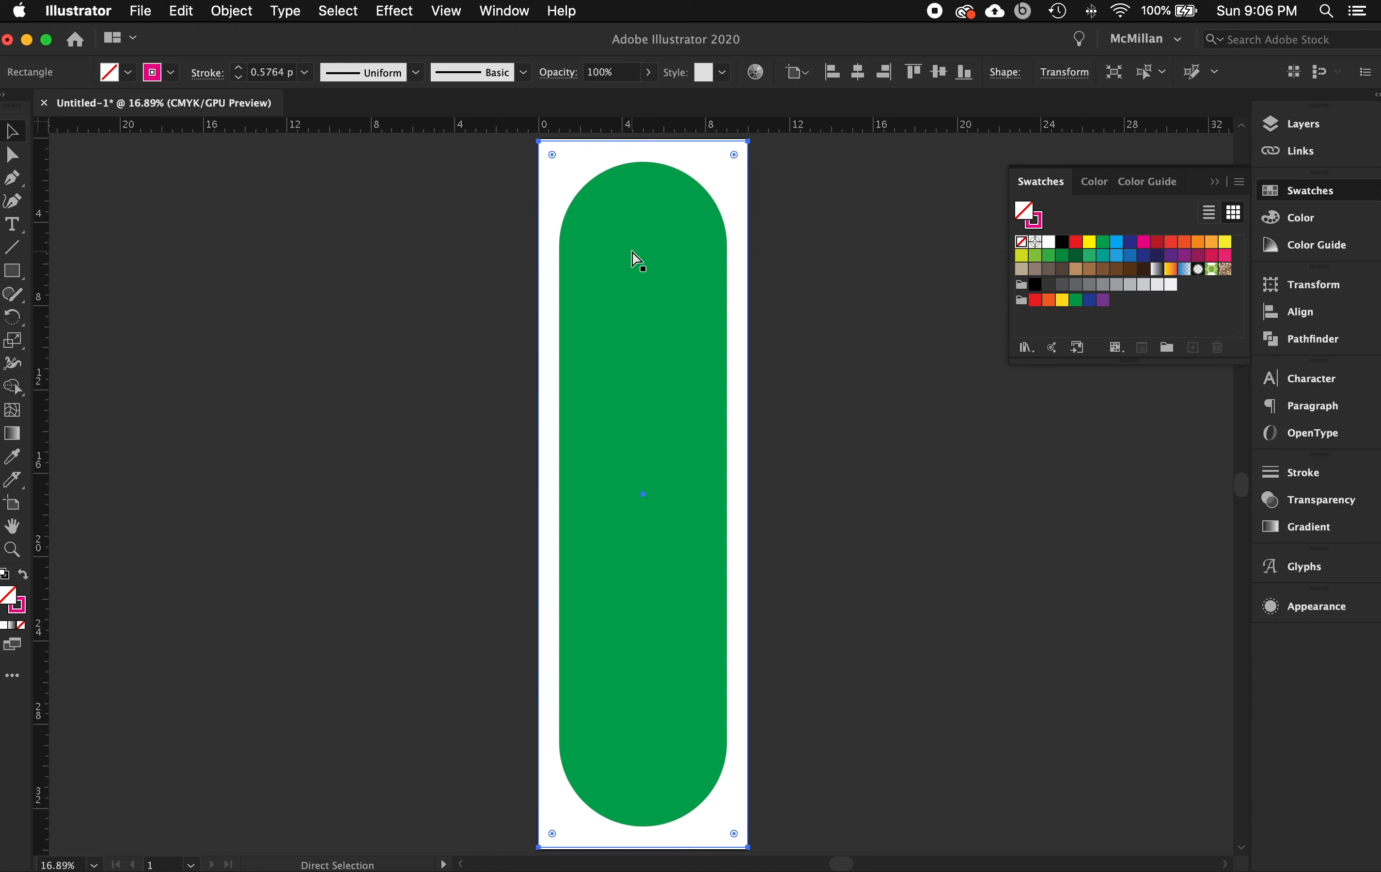
click(1064, 72)
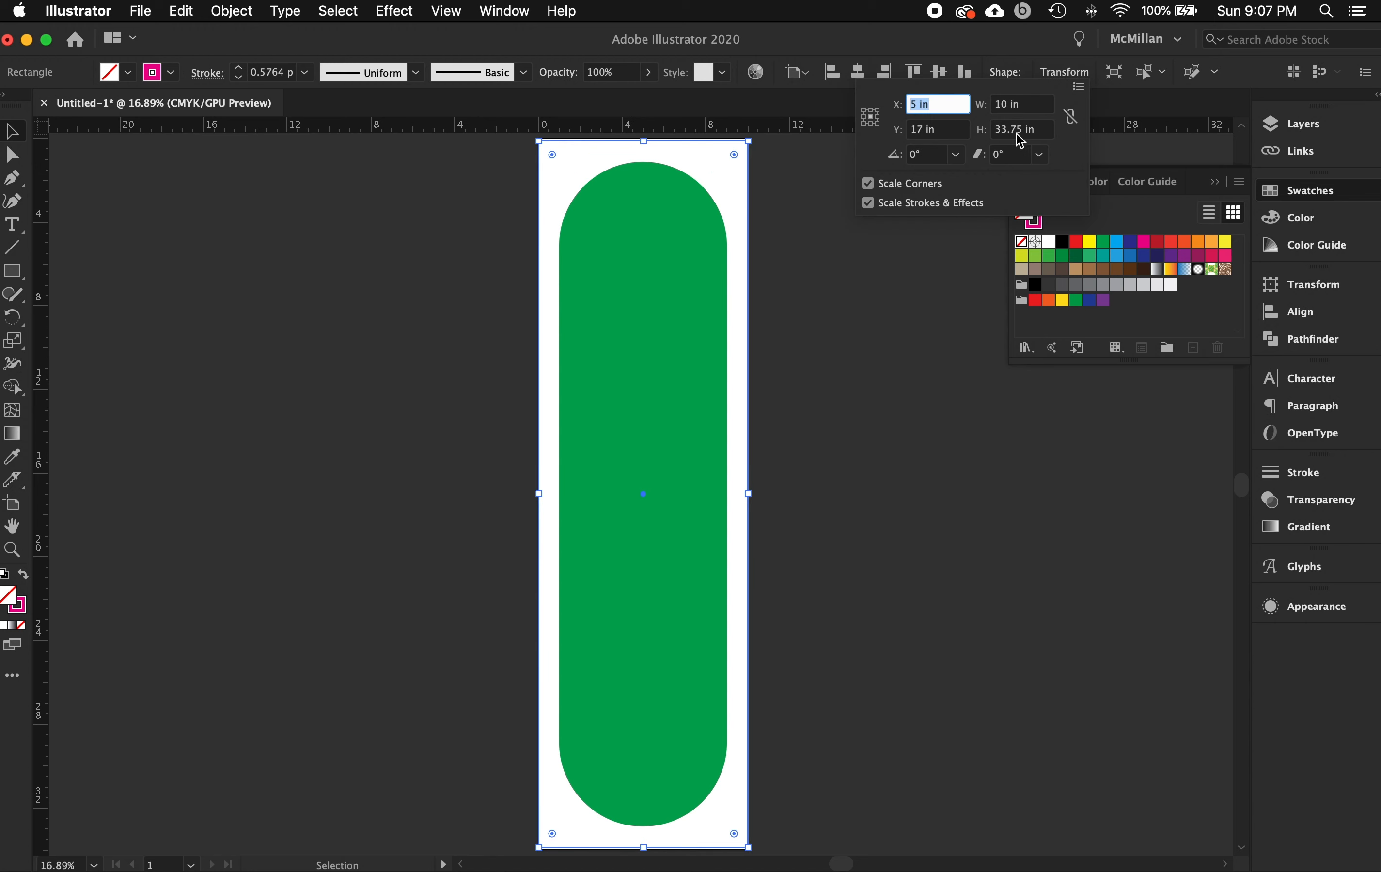
double_click(1002, 106)
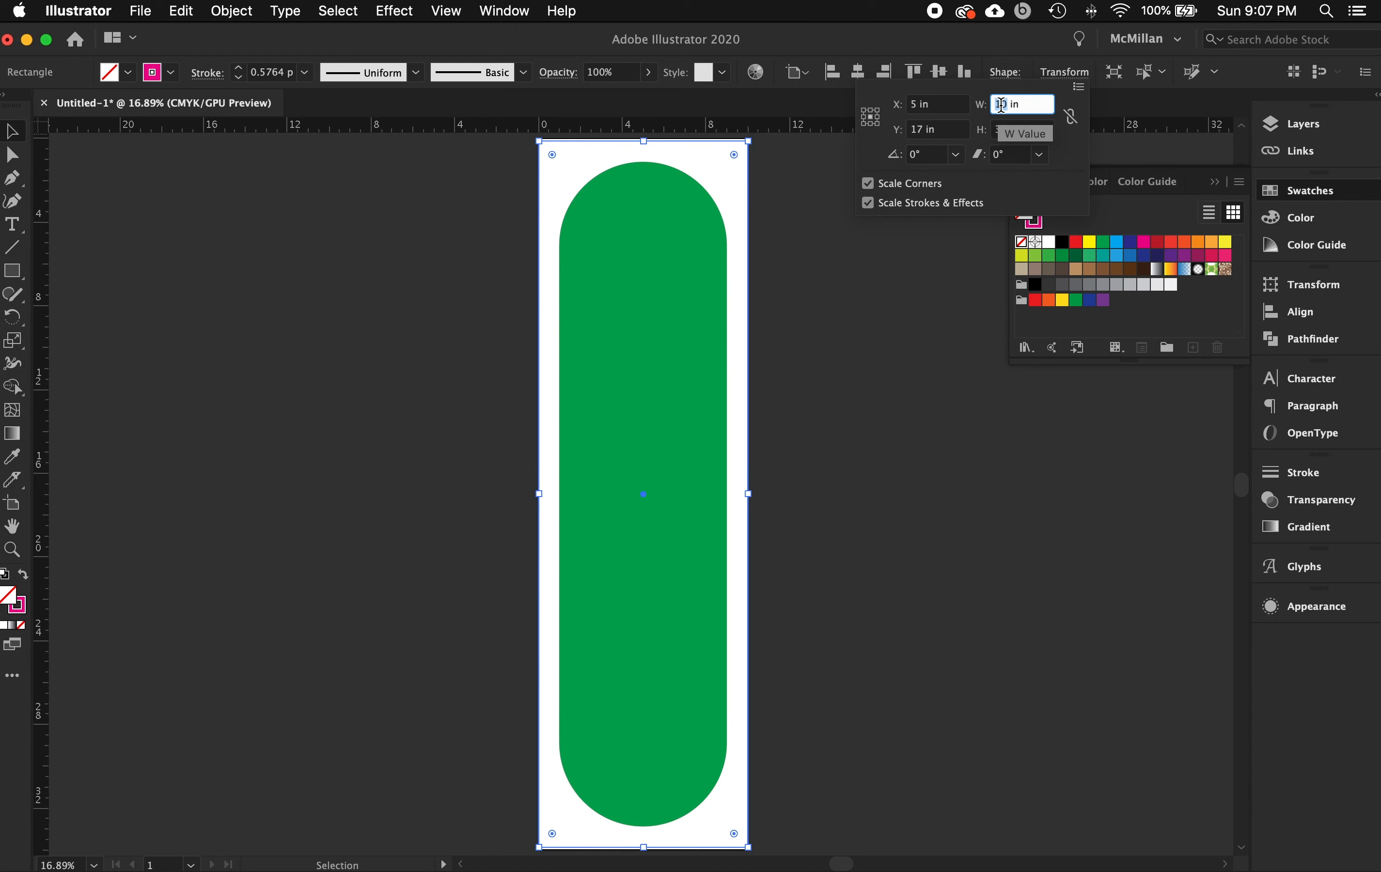
text(9)
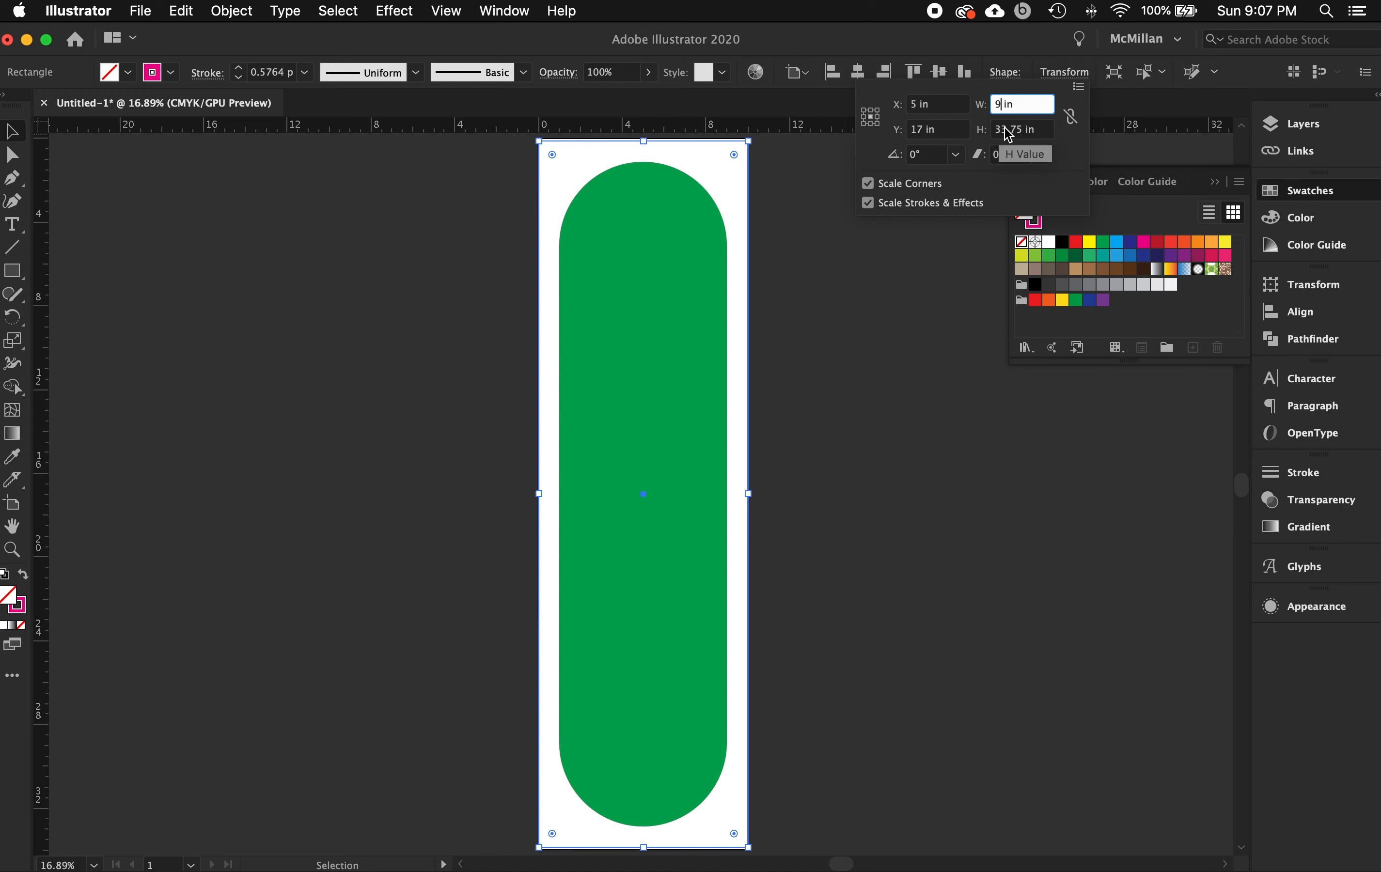
double_click(1005, 130)
text(2)
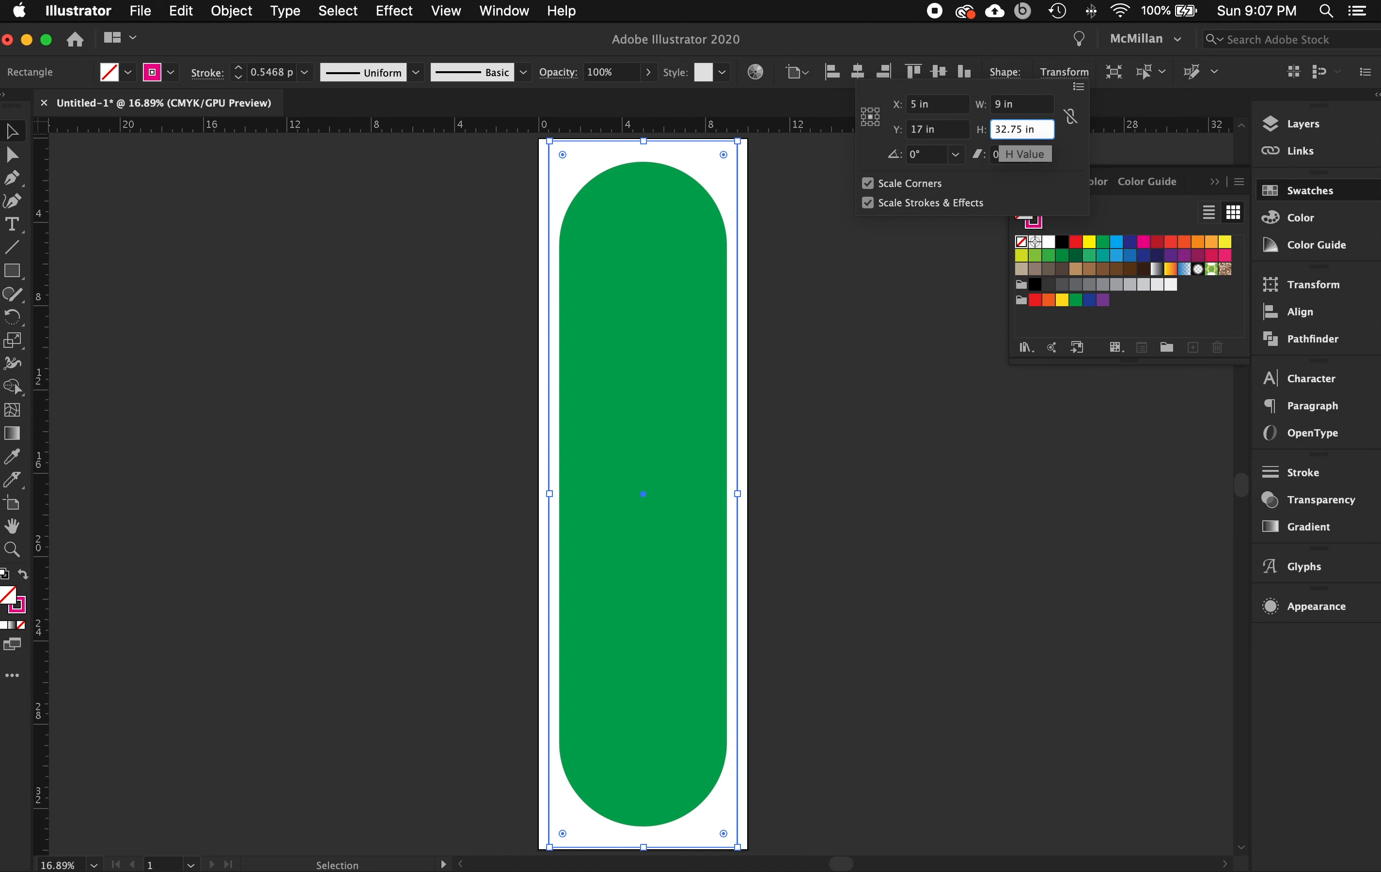
key(Return)
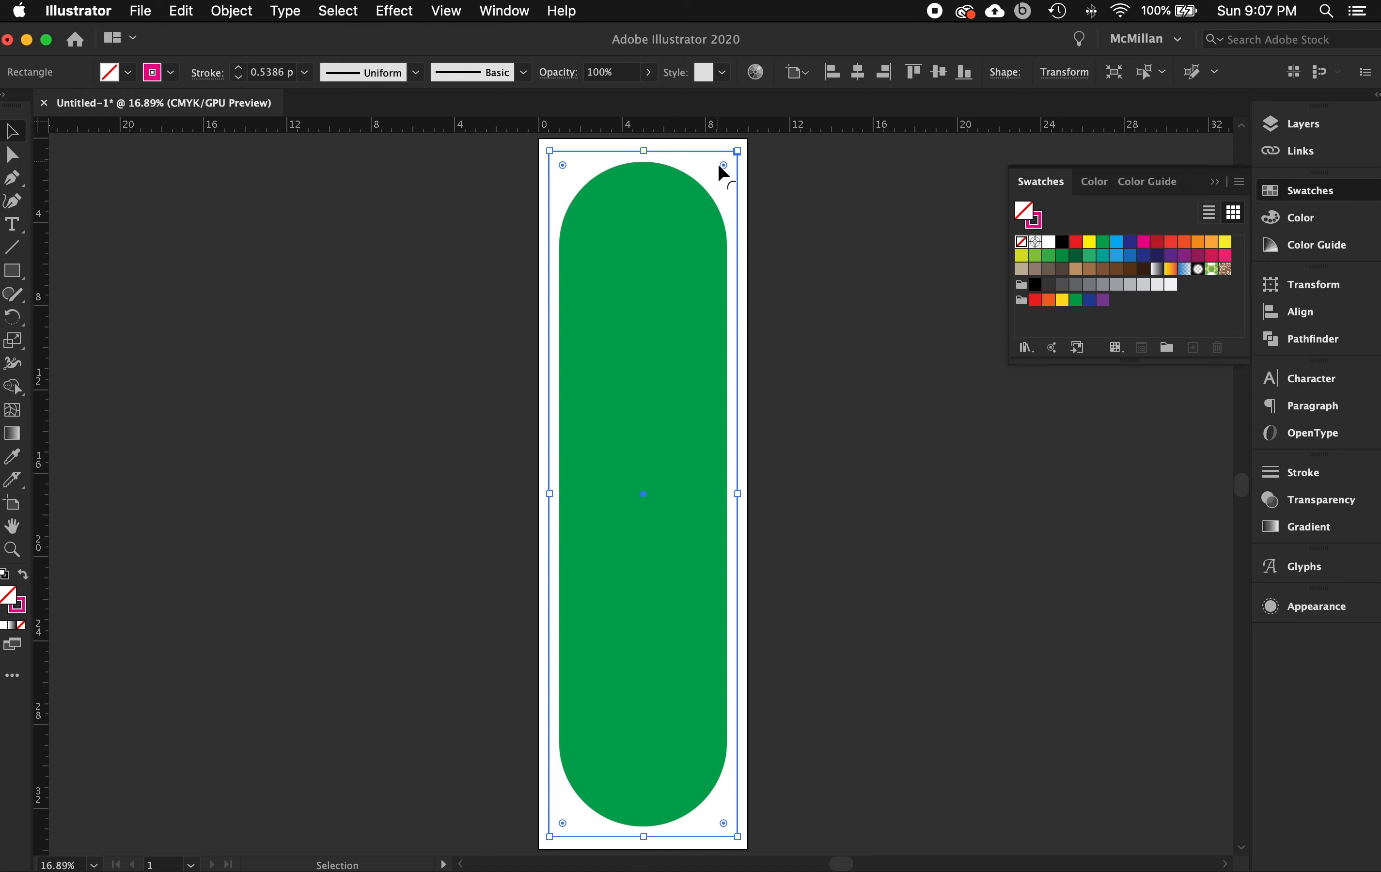
Round the unfilled rectangle's corners fully into a pill shape, set its stroke to the cyan swatch, and deselect it
drag(725, 164, 616, 263)
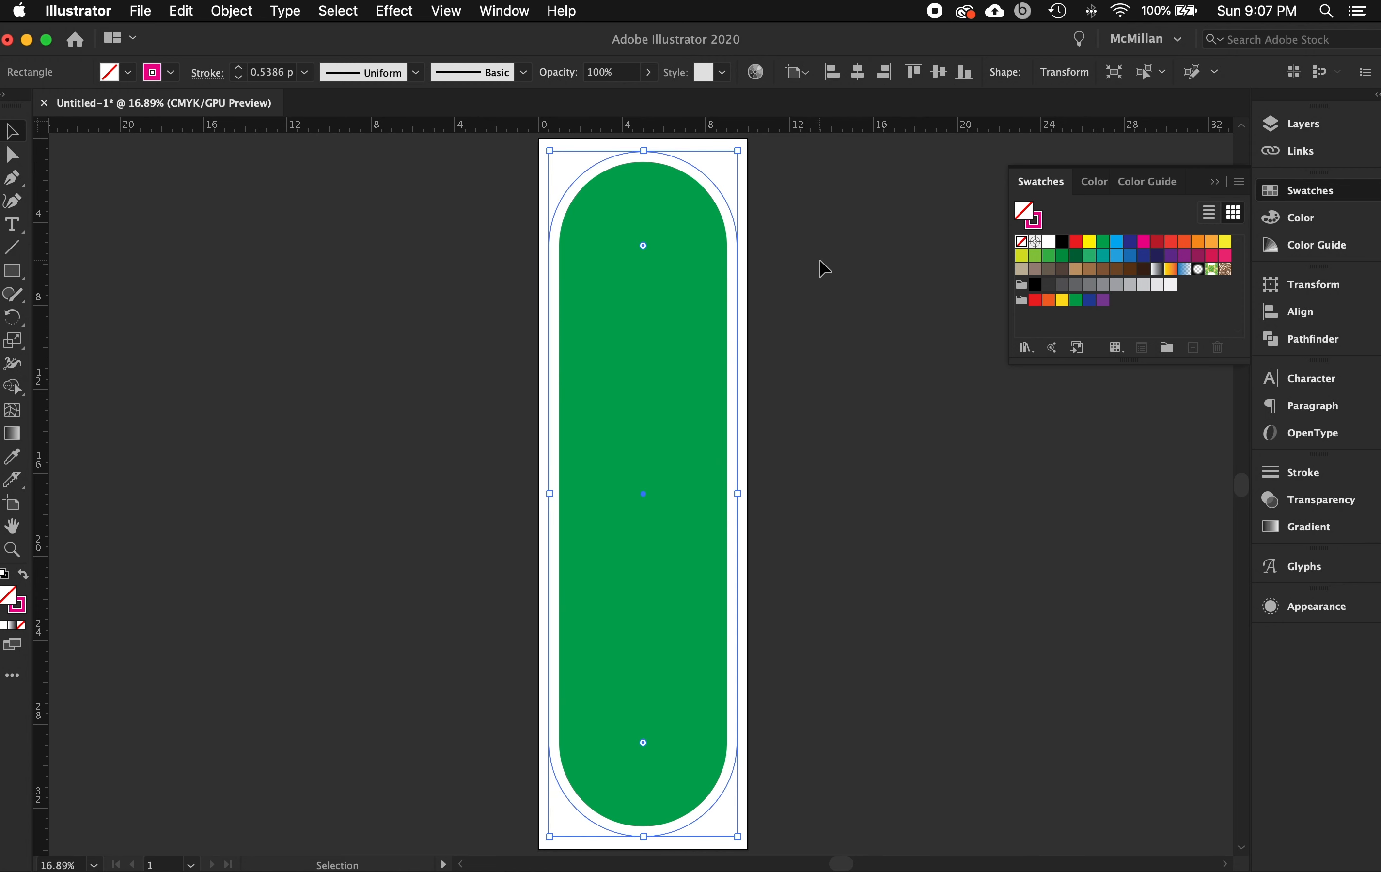
click(1032, 222)
click(1117, 245)
click(863, 286)
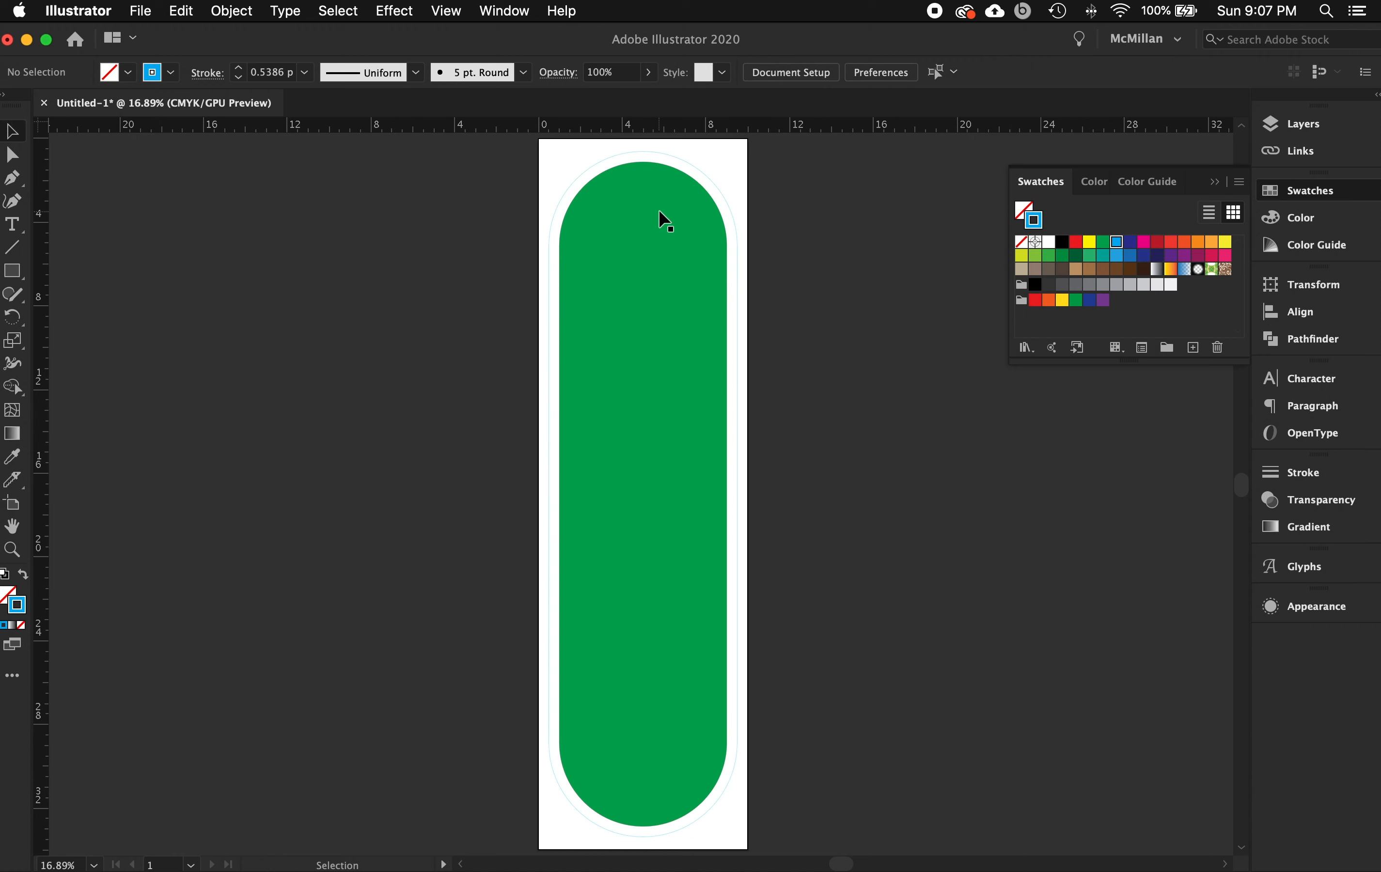
Examine the spacing between the green deck shape and the cyan outline along the full length of the board
key(super+equal)
key(super+equal)
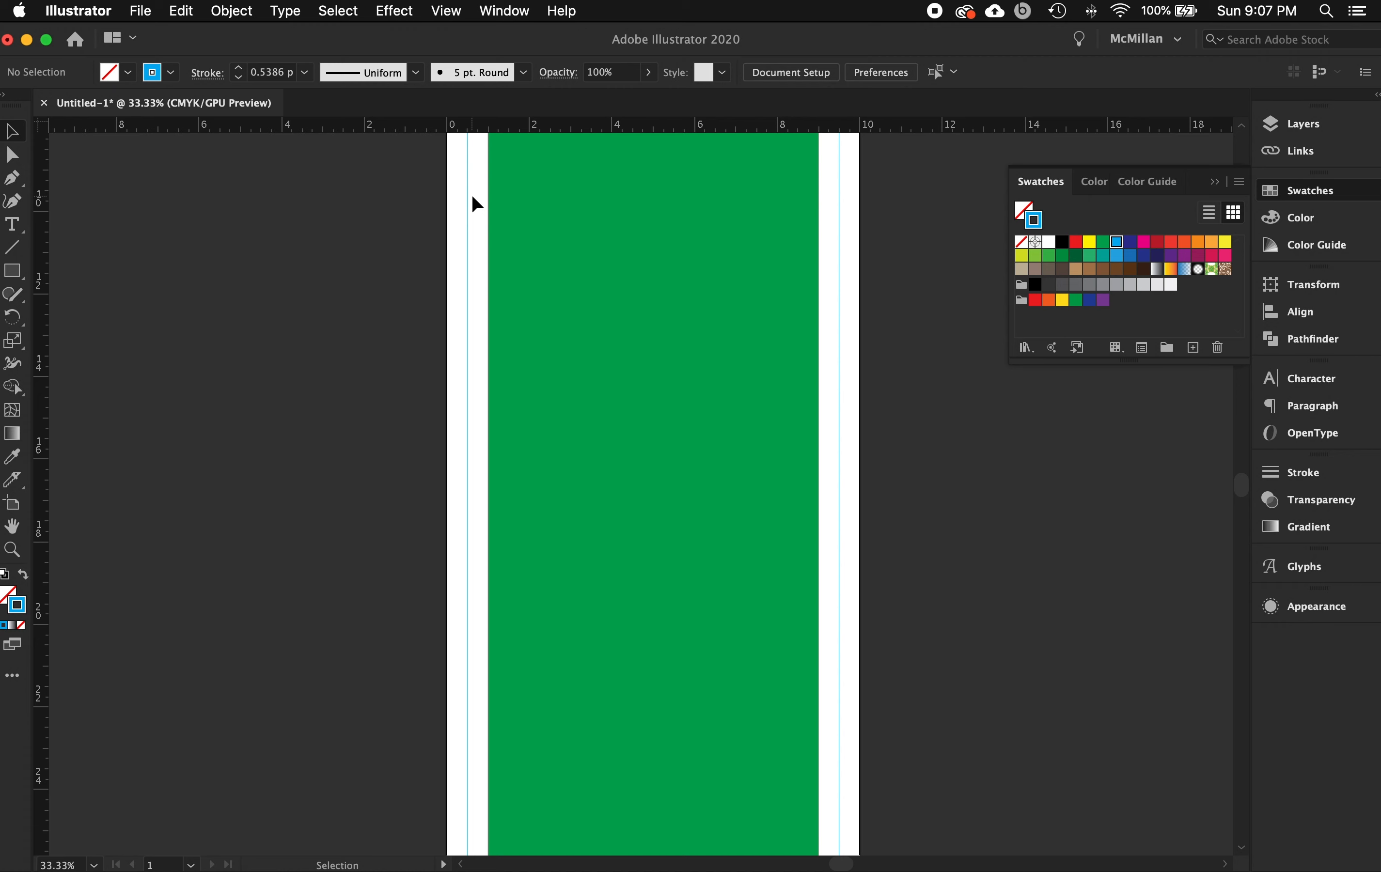
drag(419, 185, 397, 341)
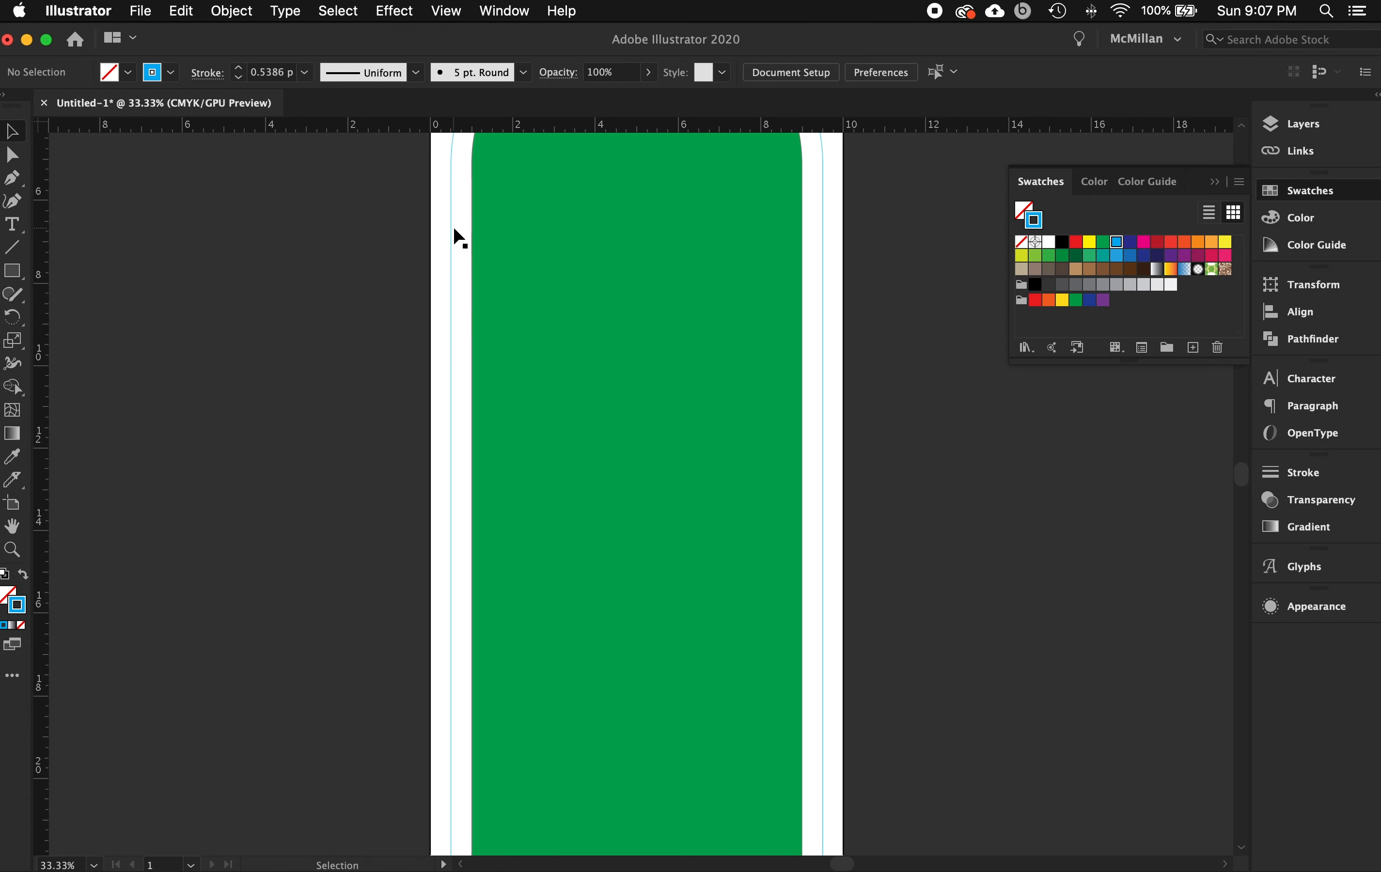
drag(451, 227, 448, 353)
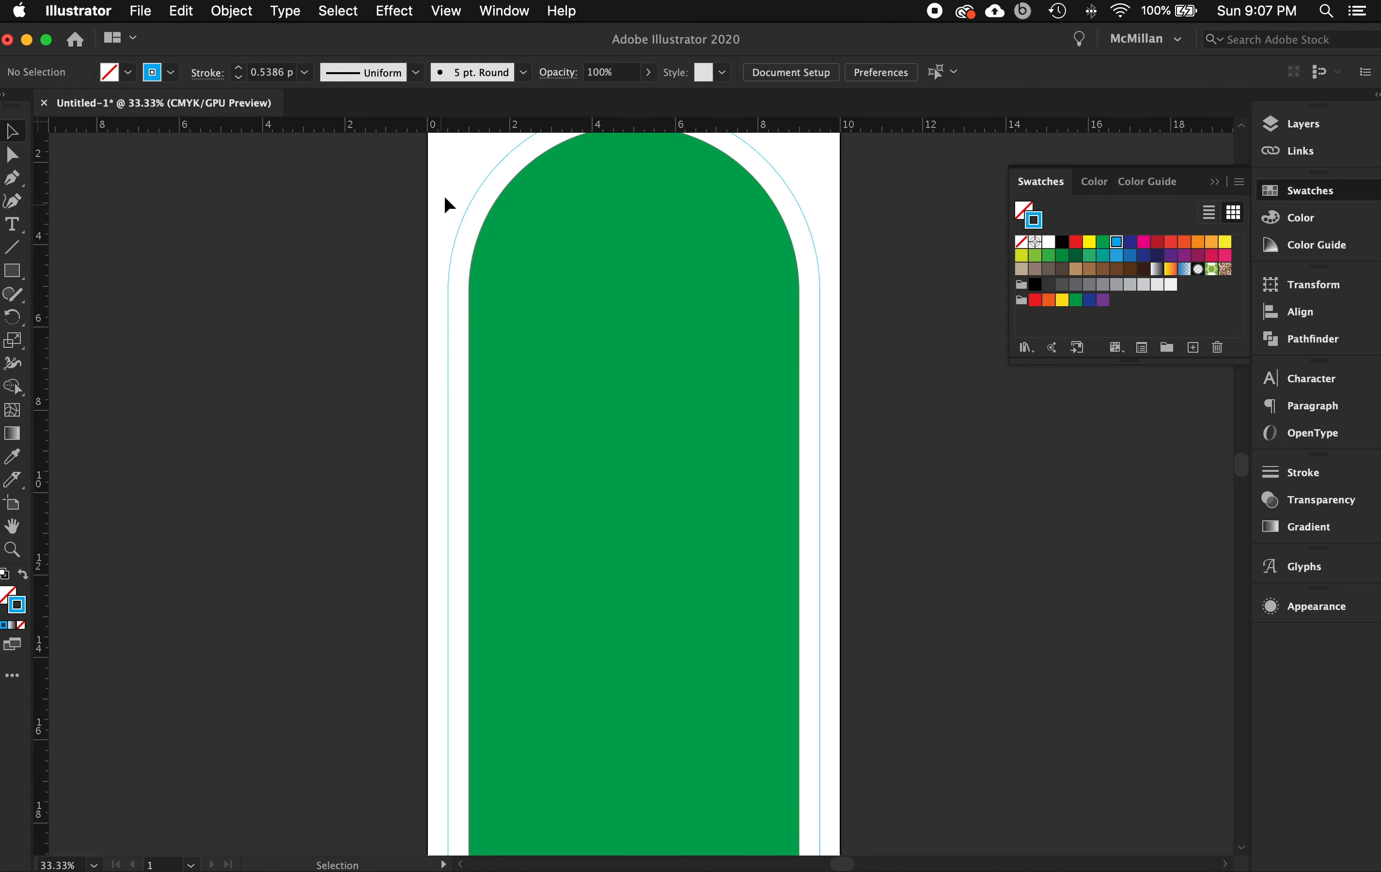
drag(497, 161, 485, 240)
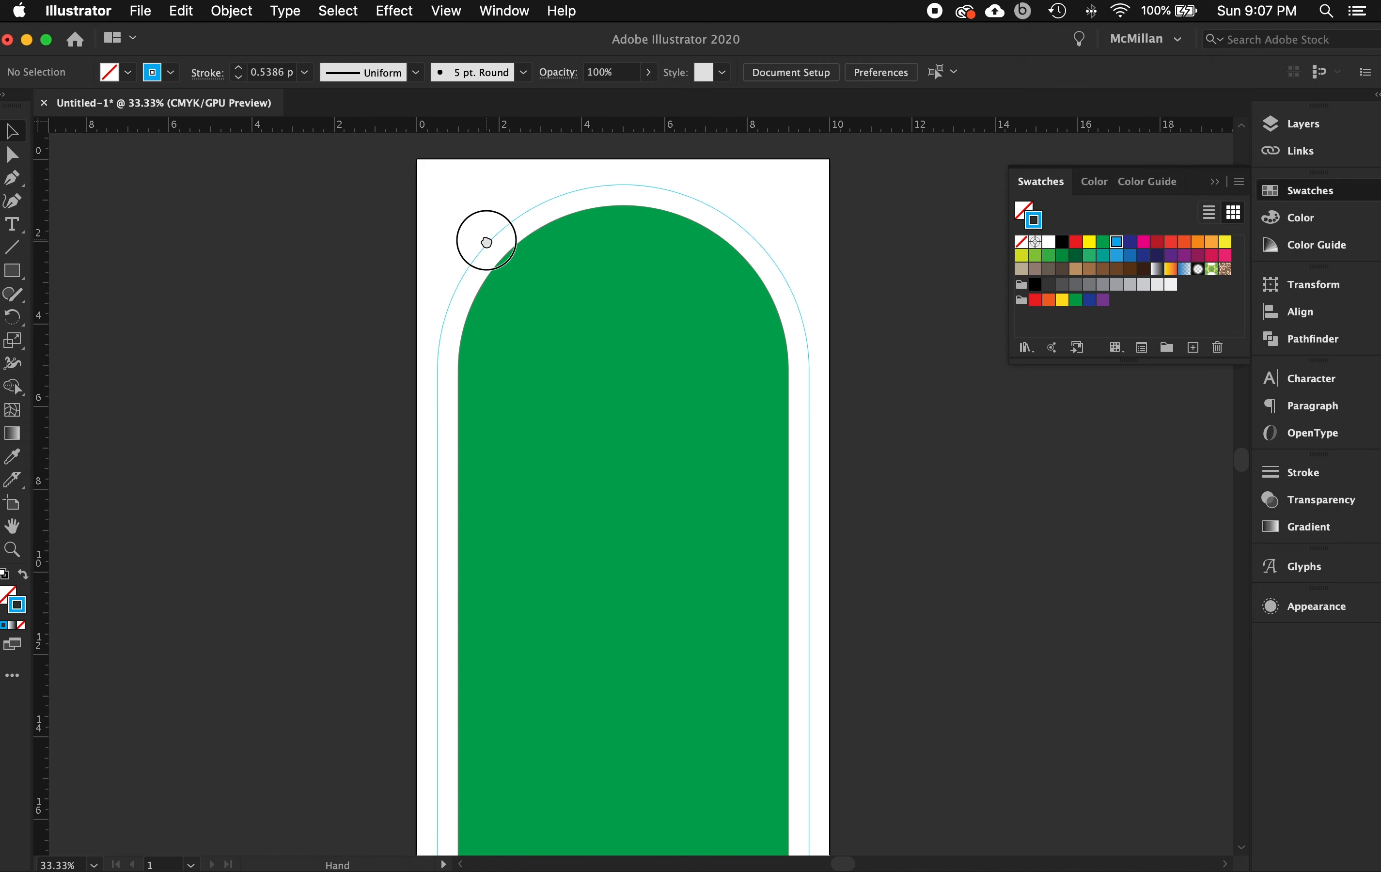
drag(455, 307, 461, 246)
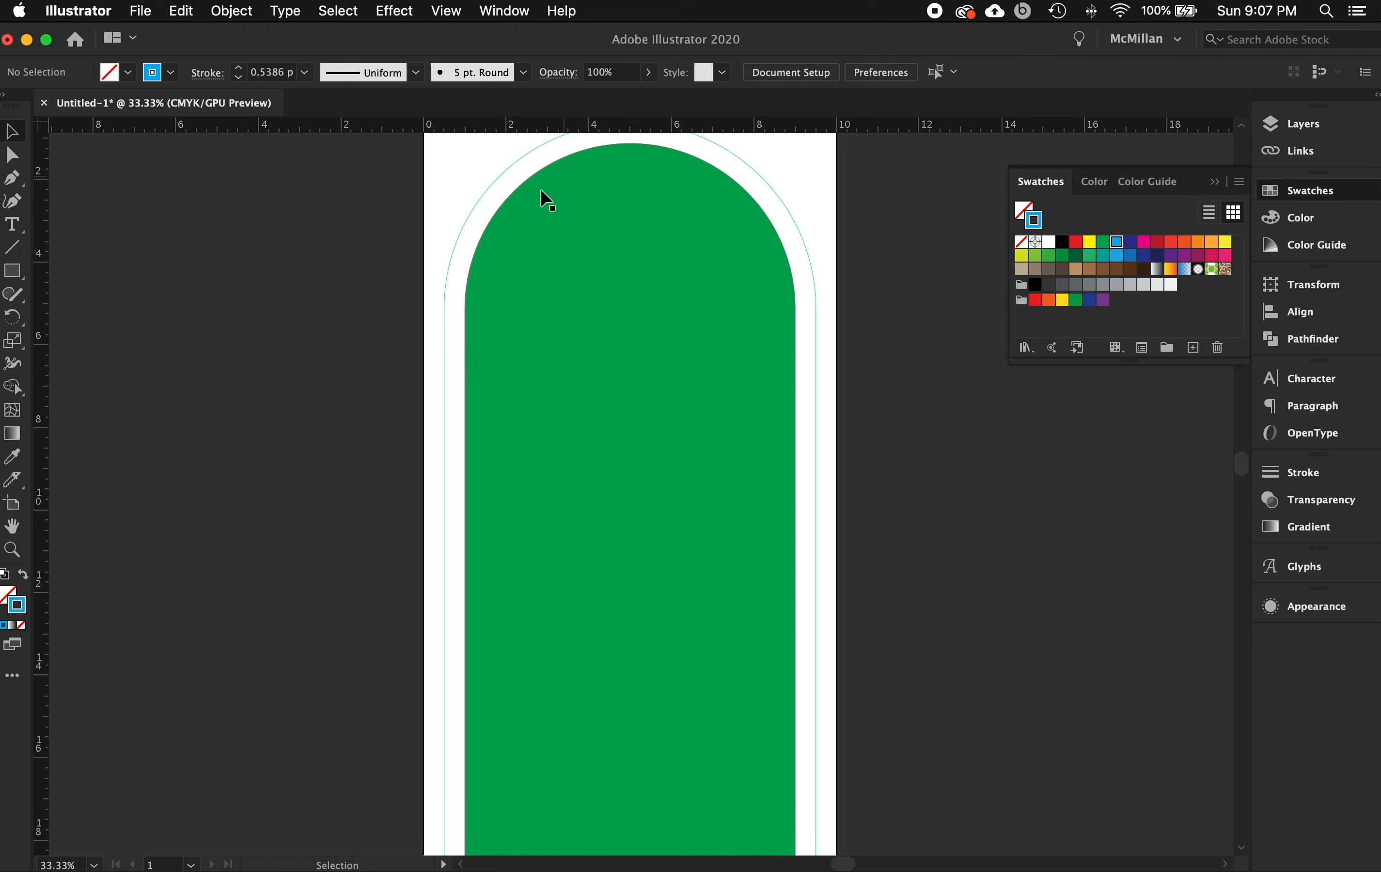
drag(620, 453, 651, 248)
drag(646, 523, 644, 404)
drag(642, 694, 666, 570)
drag(652, 289, 626, 620)
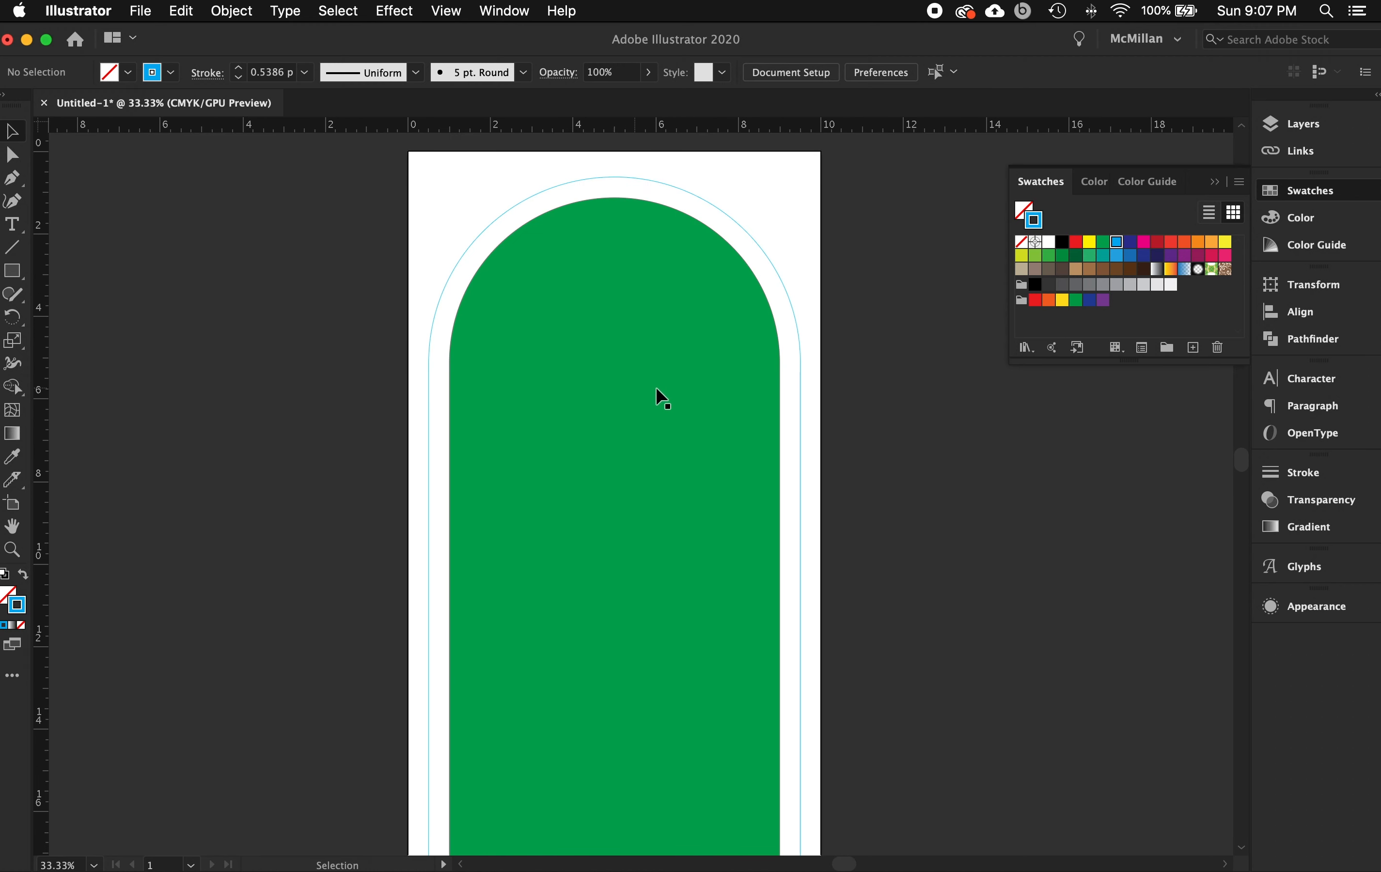
drag(616, 685, 629, 385)
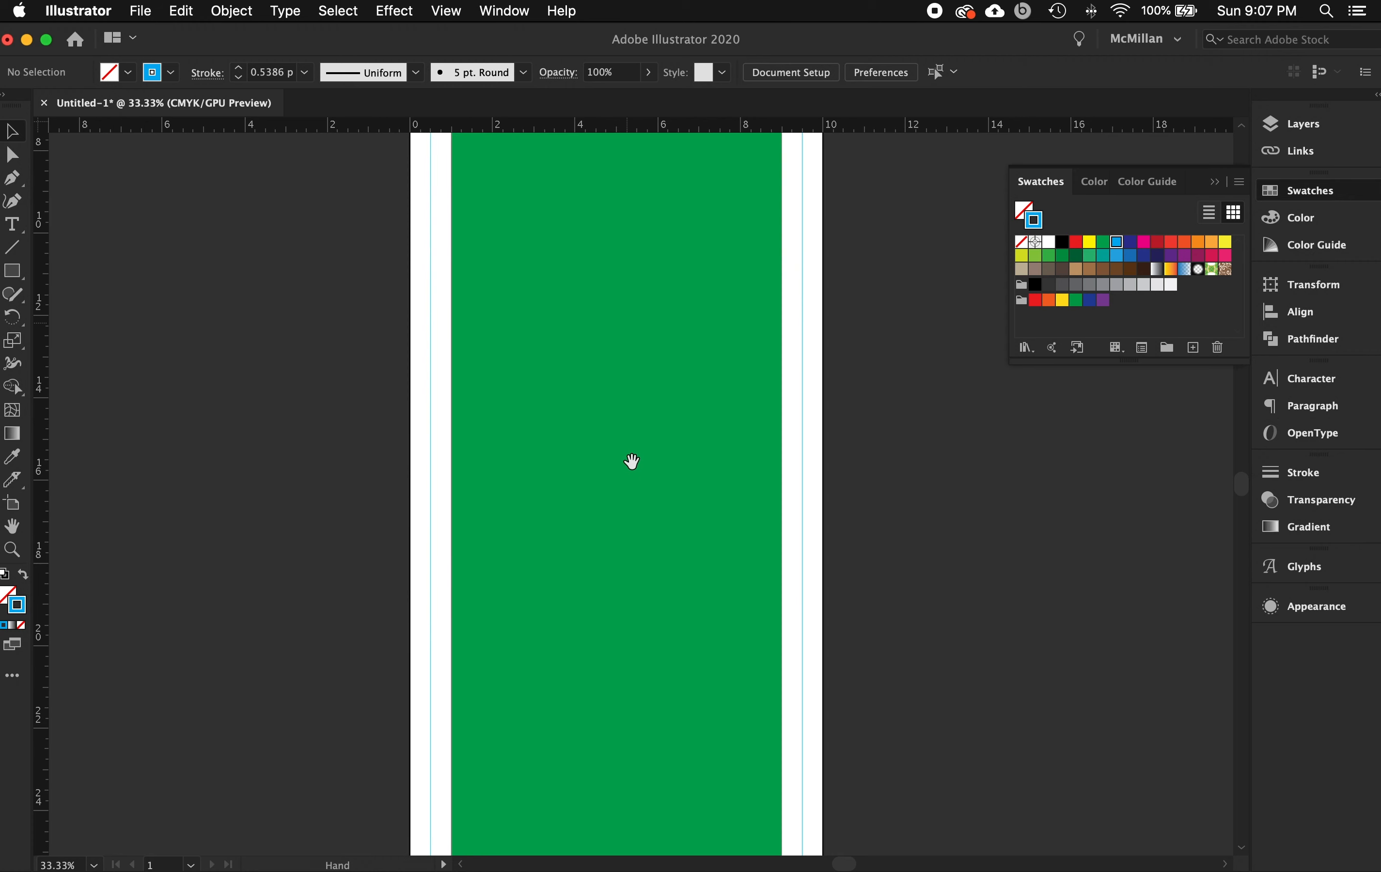
drag(646, 645, 669, 410)
drag(692, 700, 639, 647)
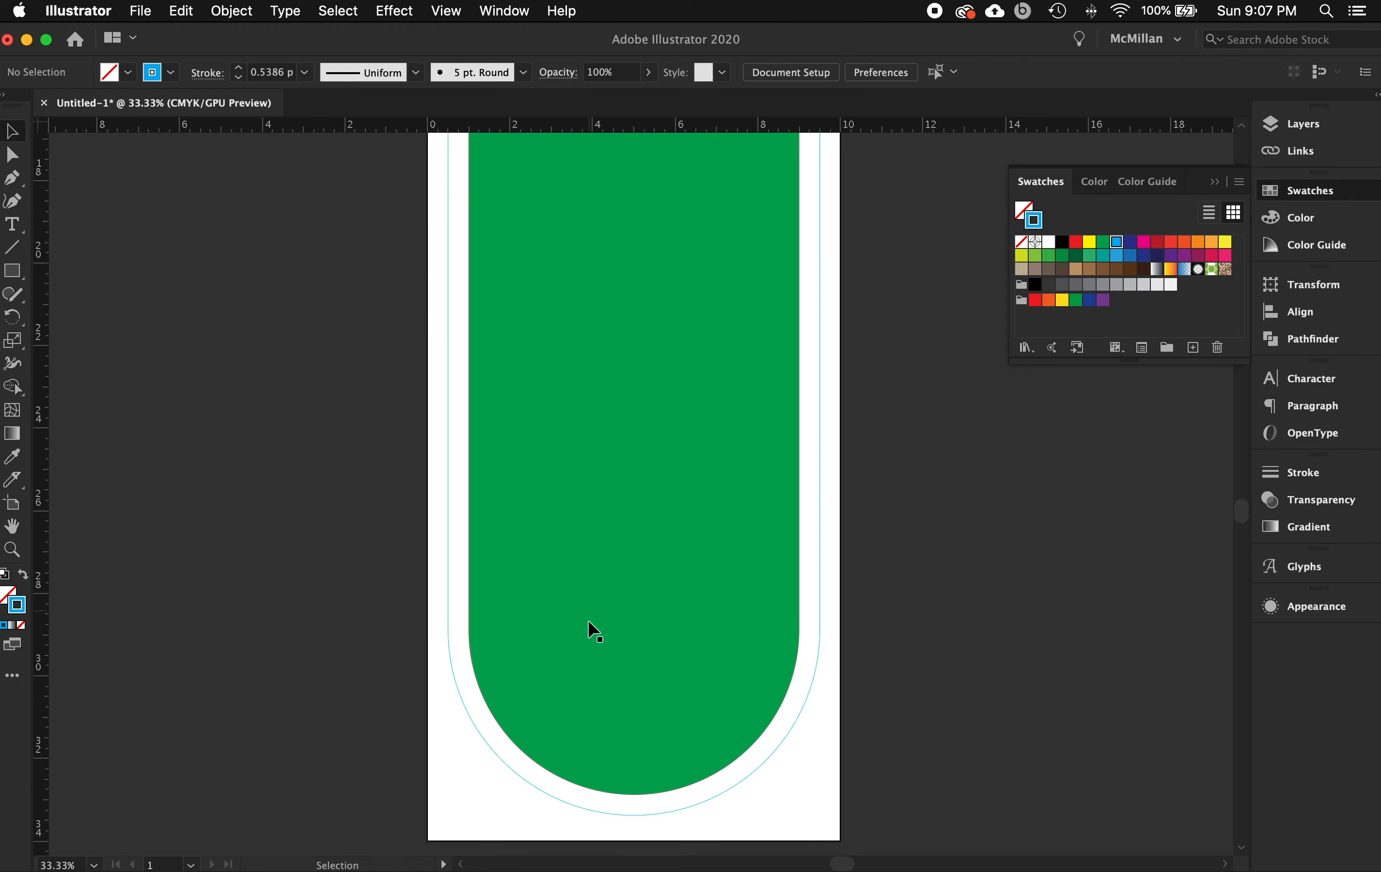
drag(643, 269, 634, 415)
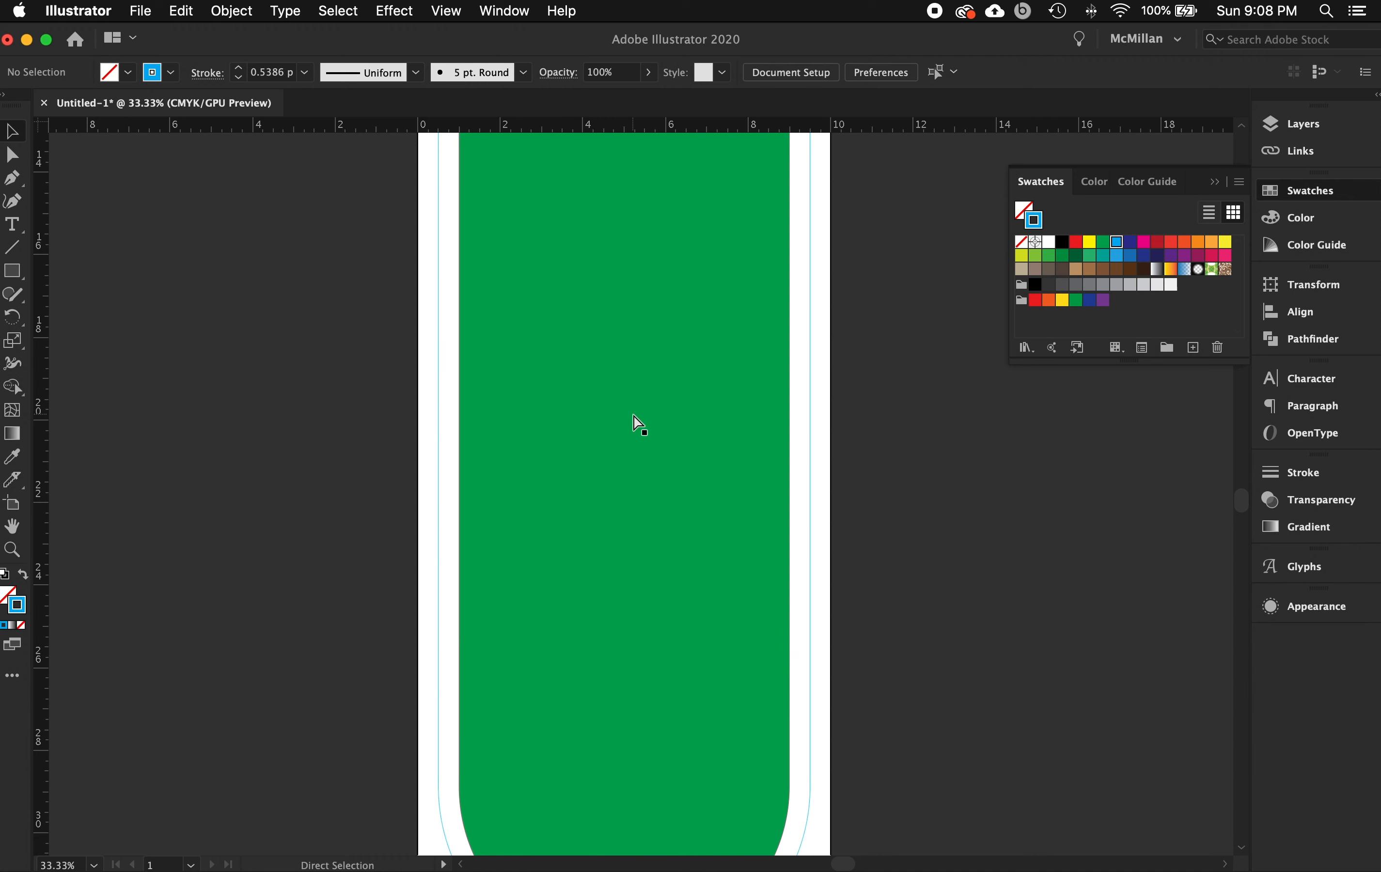
key(super+minus)
key(super+minus)
drag(642, 327, 627, 408)
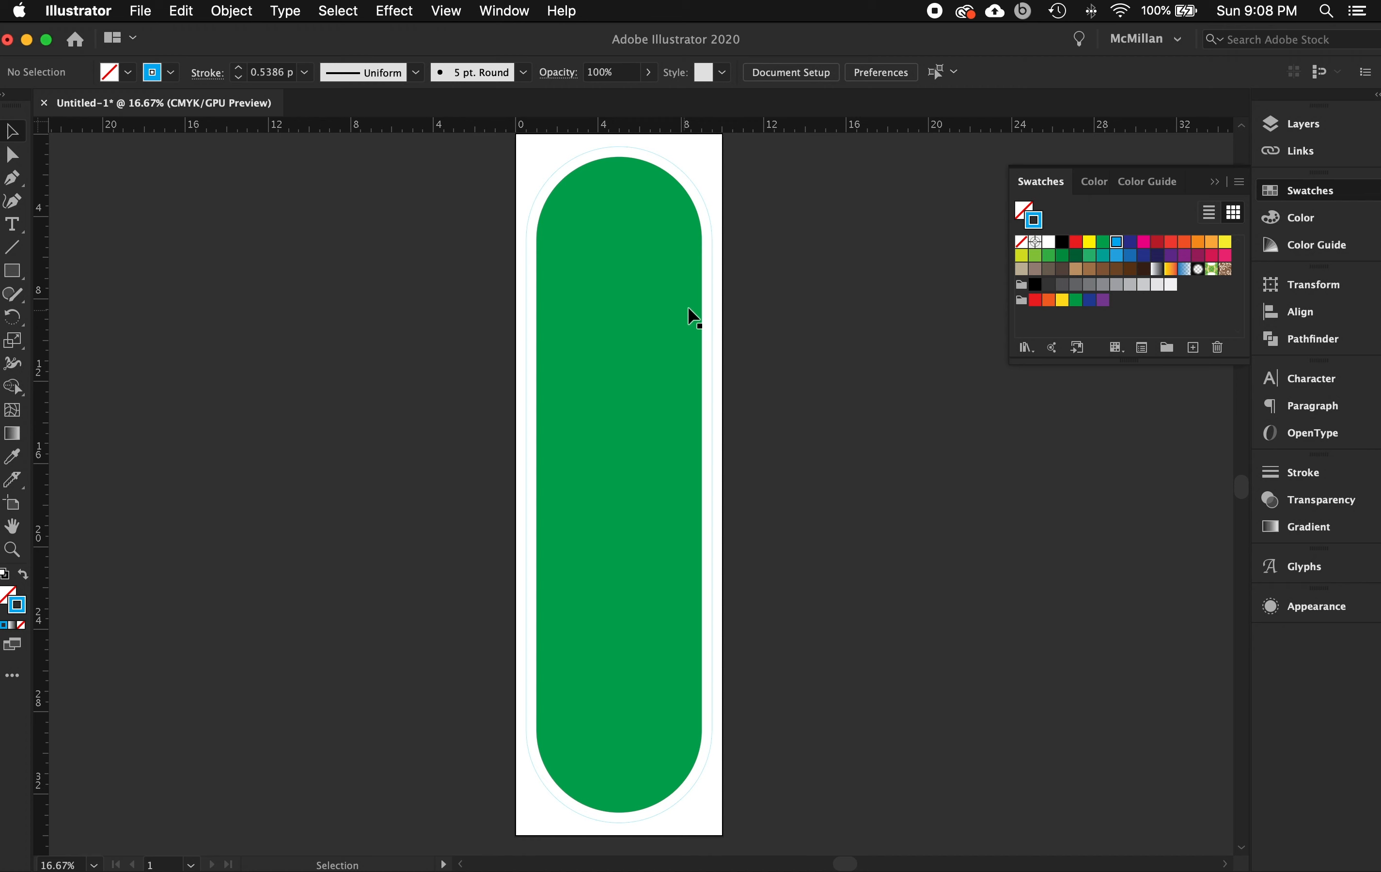
Change the green deck shape's fill to the white swatch and deselect it
click(660, 317)
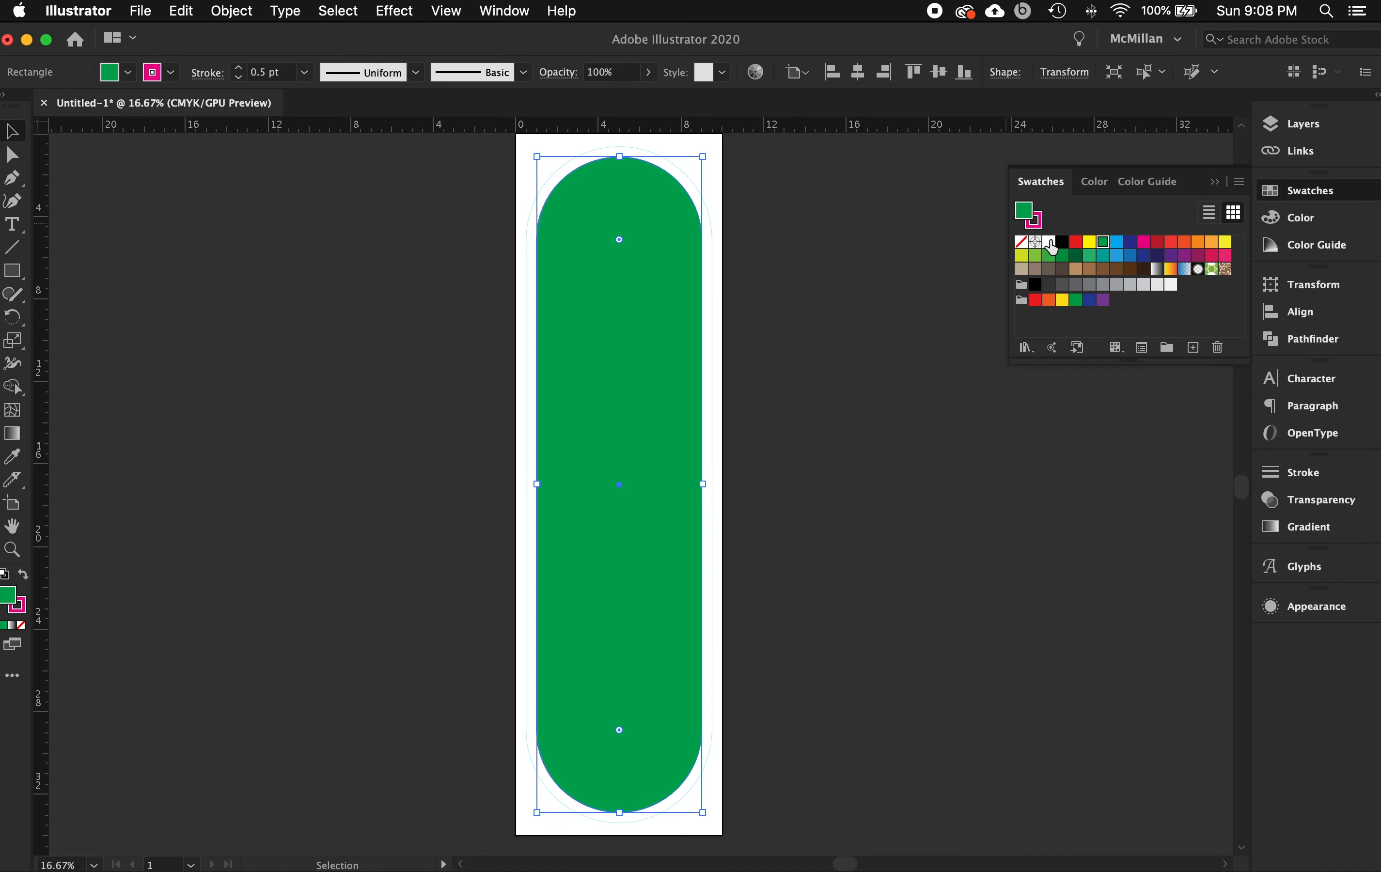
click(1049, 242)
click(845, 327)
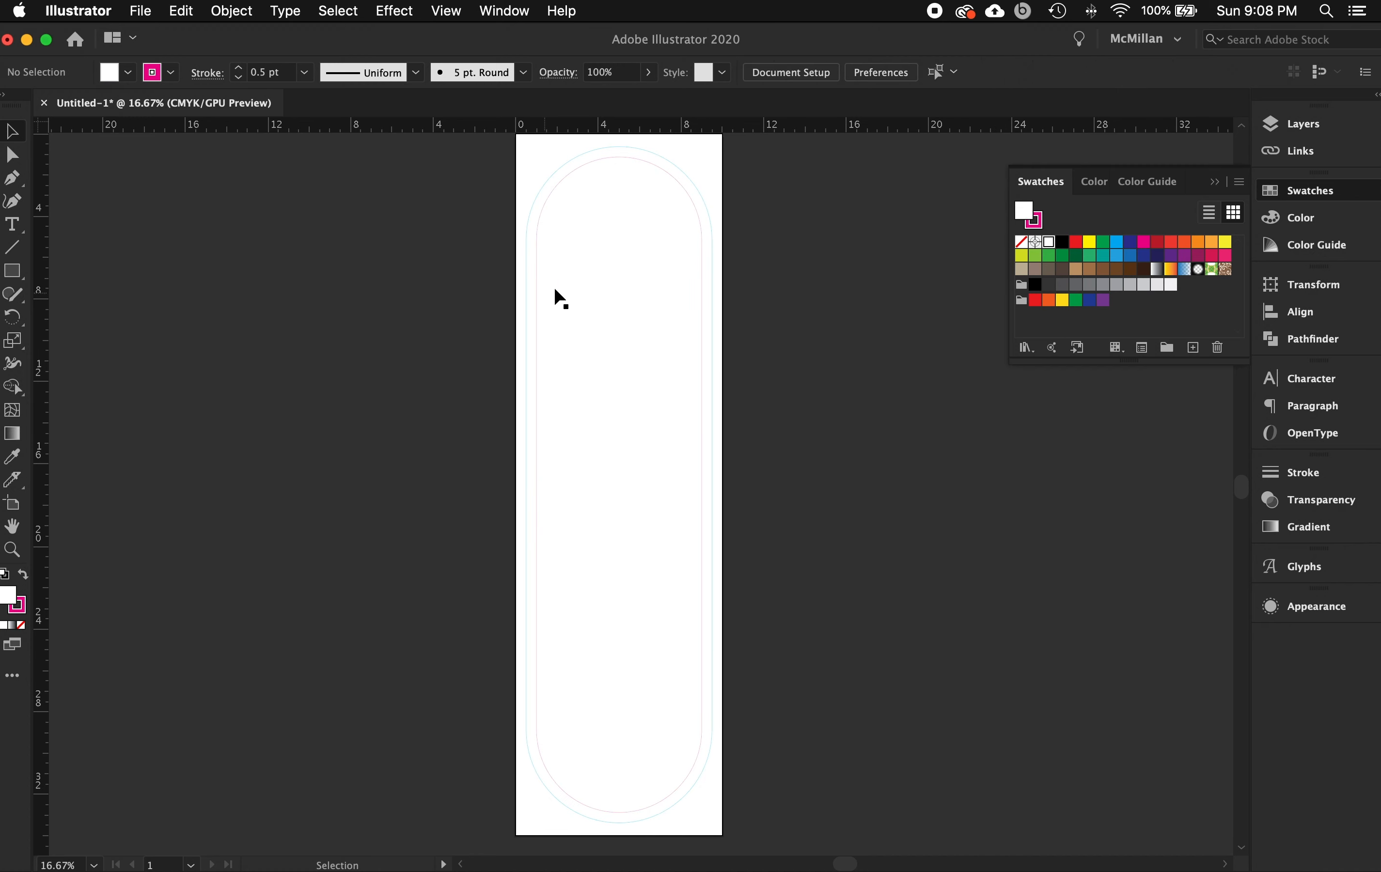
Set the stroke weight of both rounded outlines to 1 pt and deselect them
drag(554, 333, 787, 411)
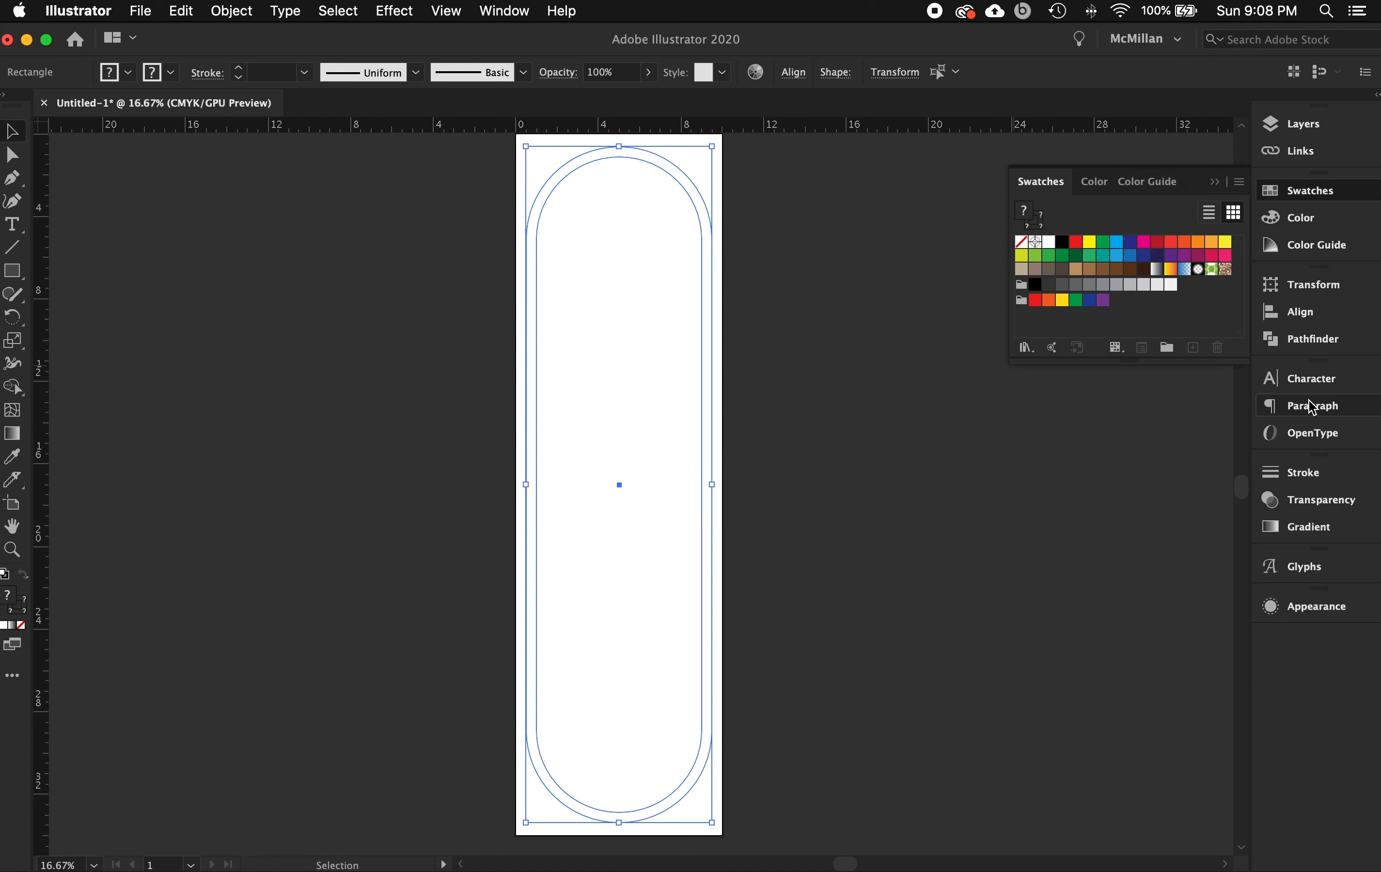
click(1290, 472)
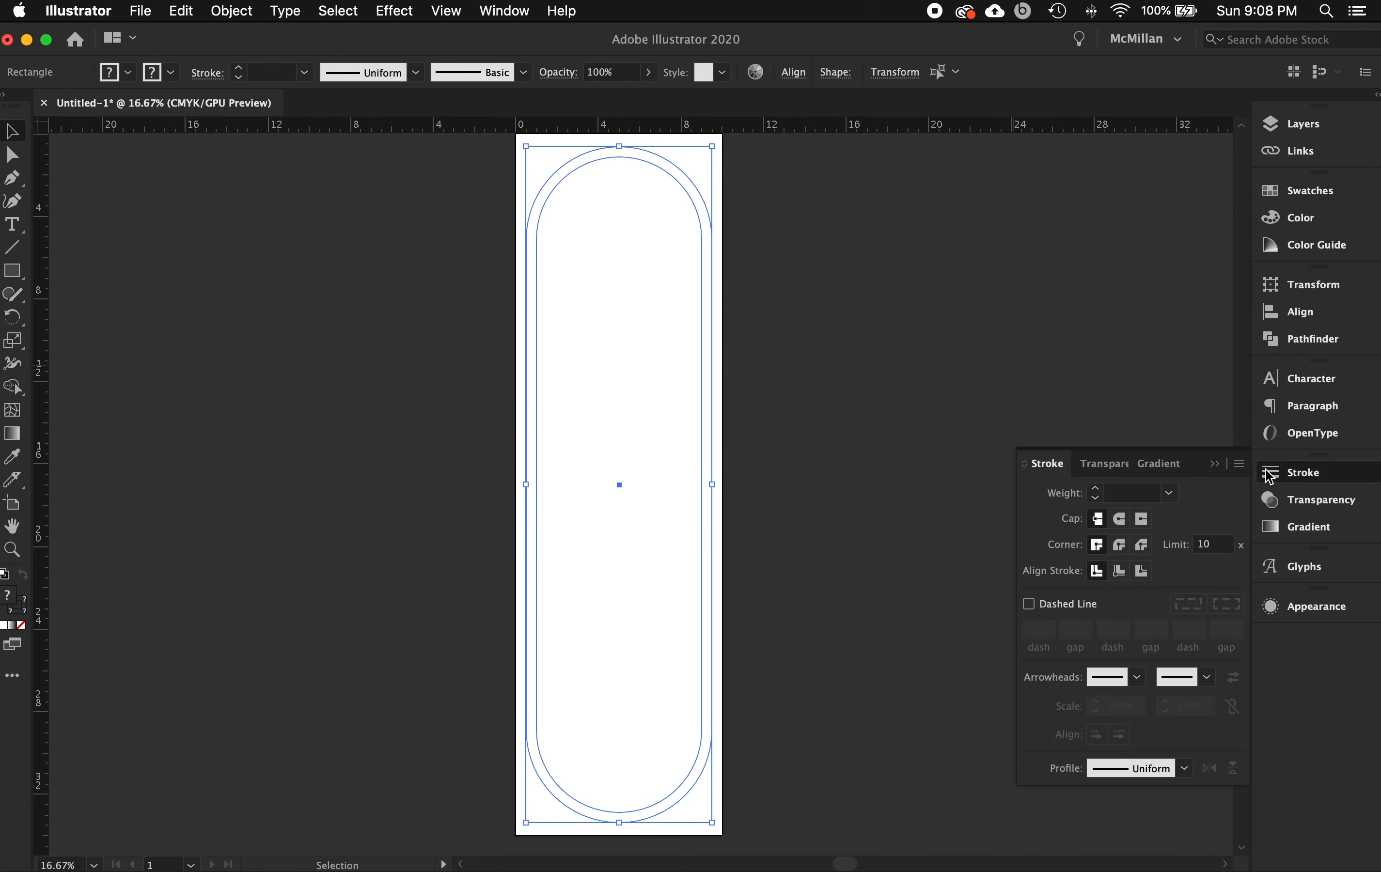
click(1168, 493)
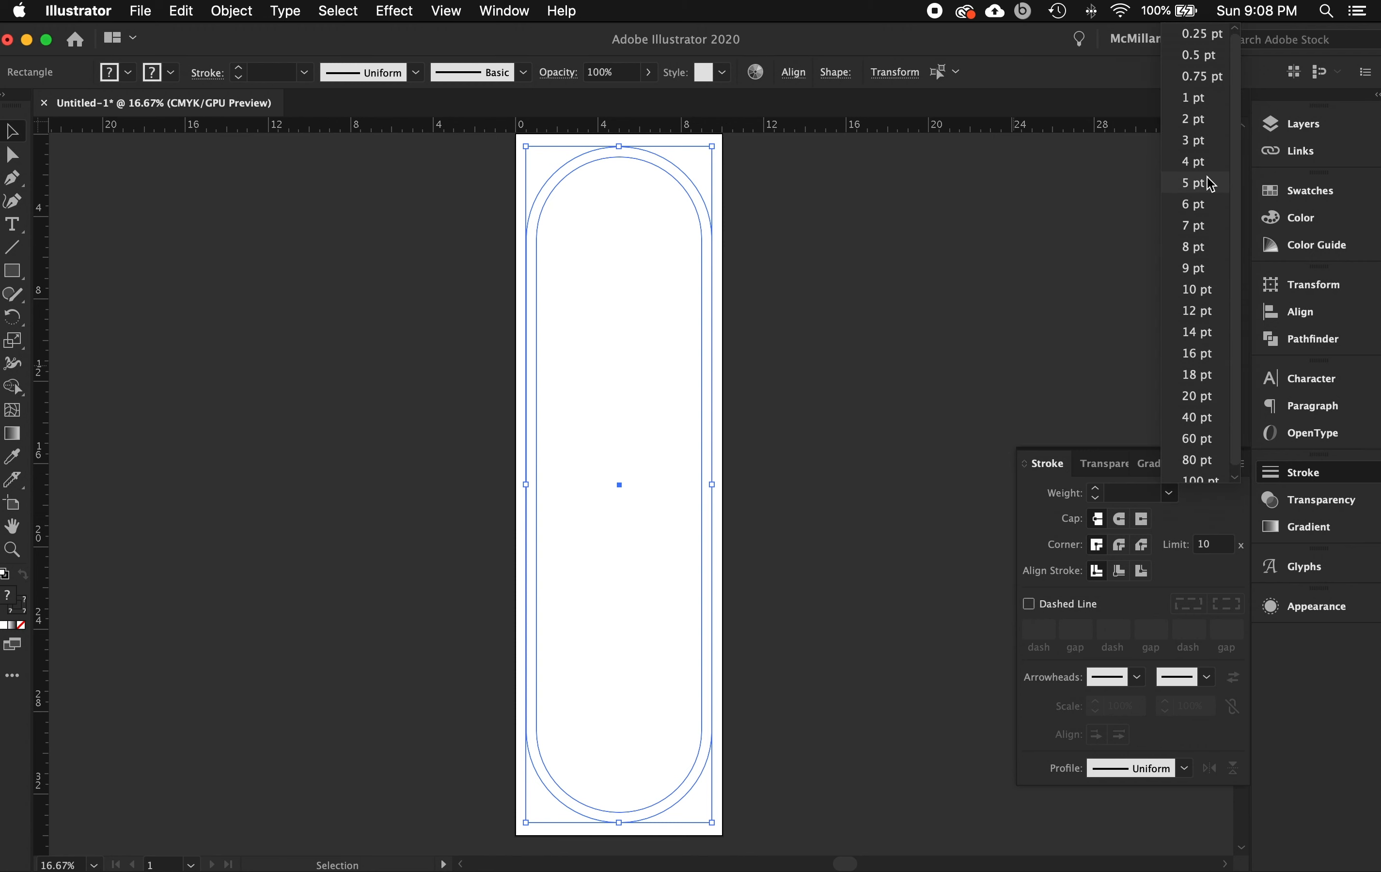
click(1197, 98)
click(977, 231)
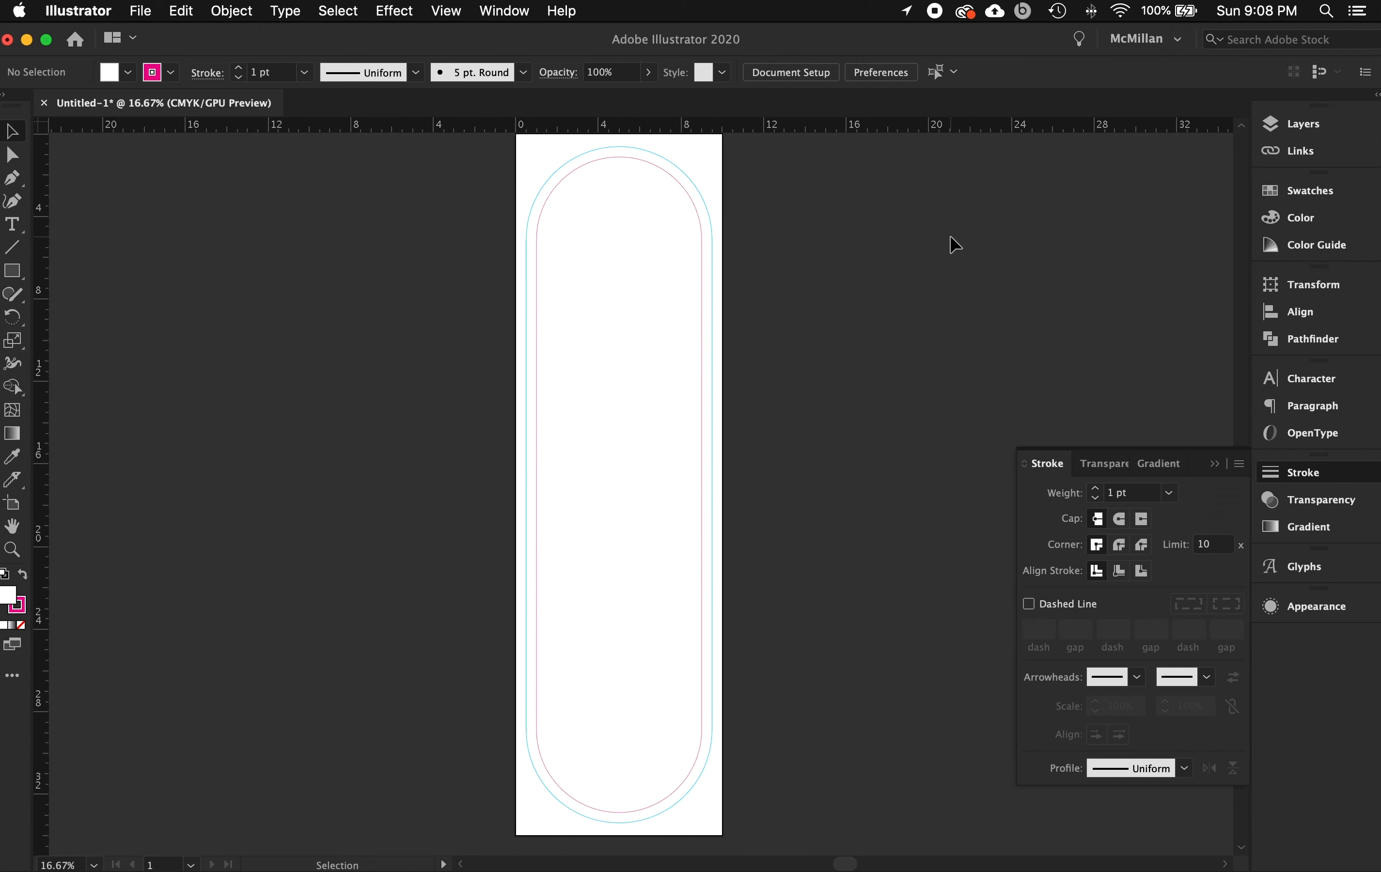
Rename Layer 1 as "Guides"
click(1321, 127)
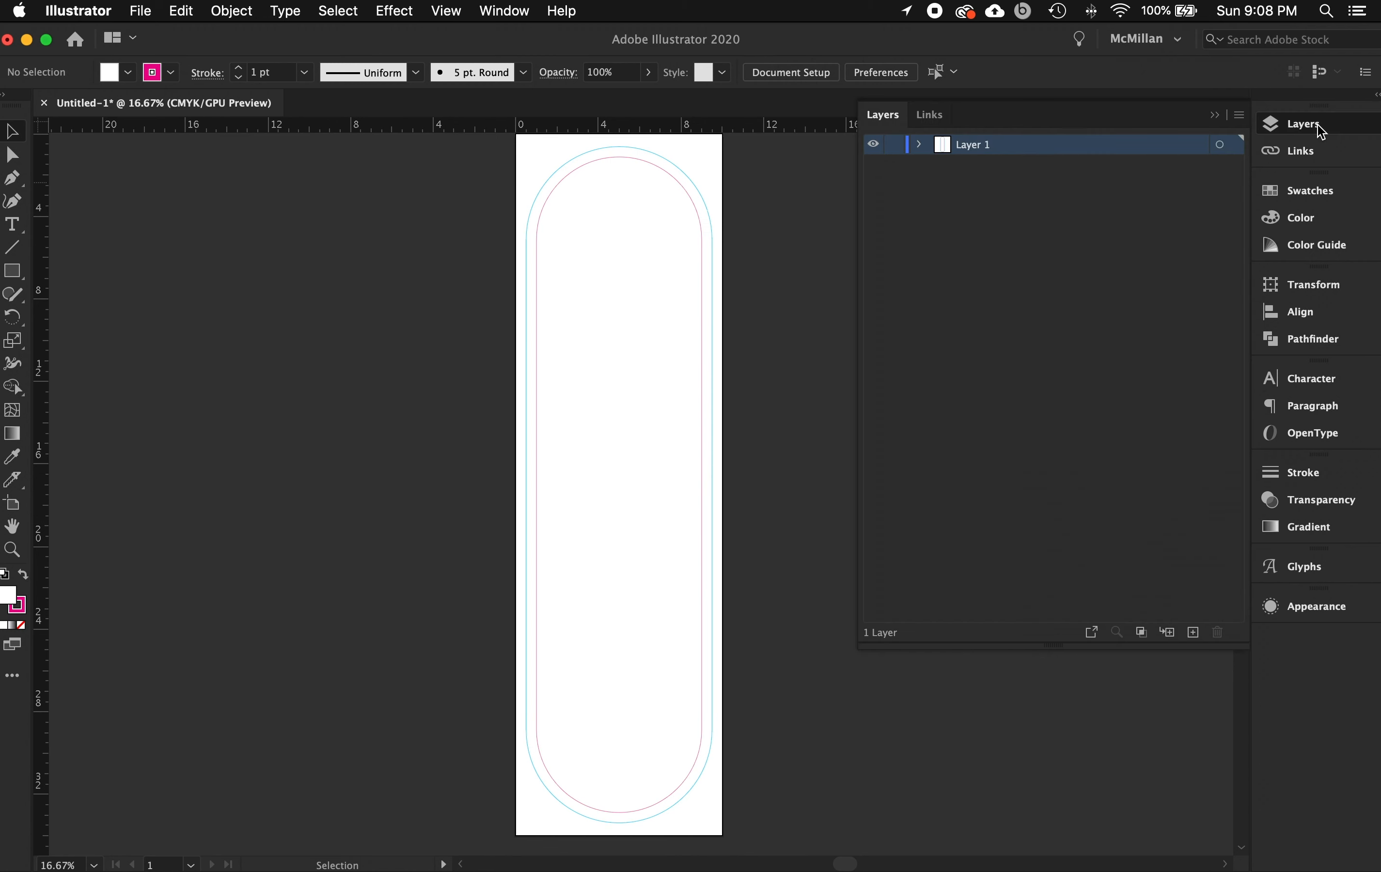
double_click(975, 149)
text(GUides)
key(Left)
key(Left)
key(Left)
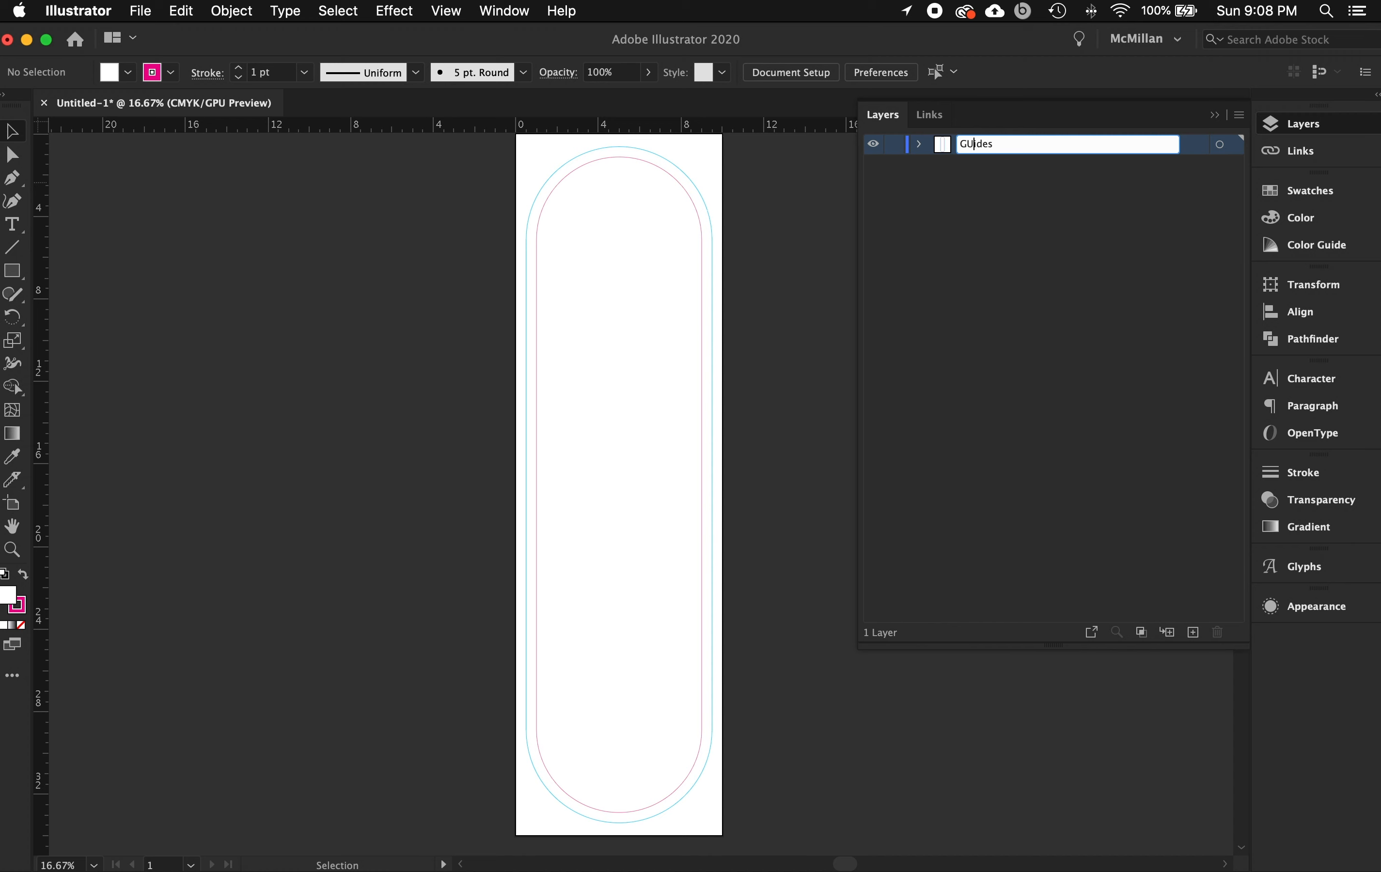
key(BackSpace)
text(u)
key(Return)
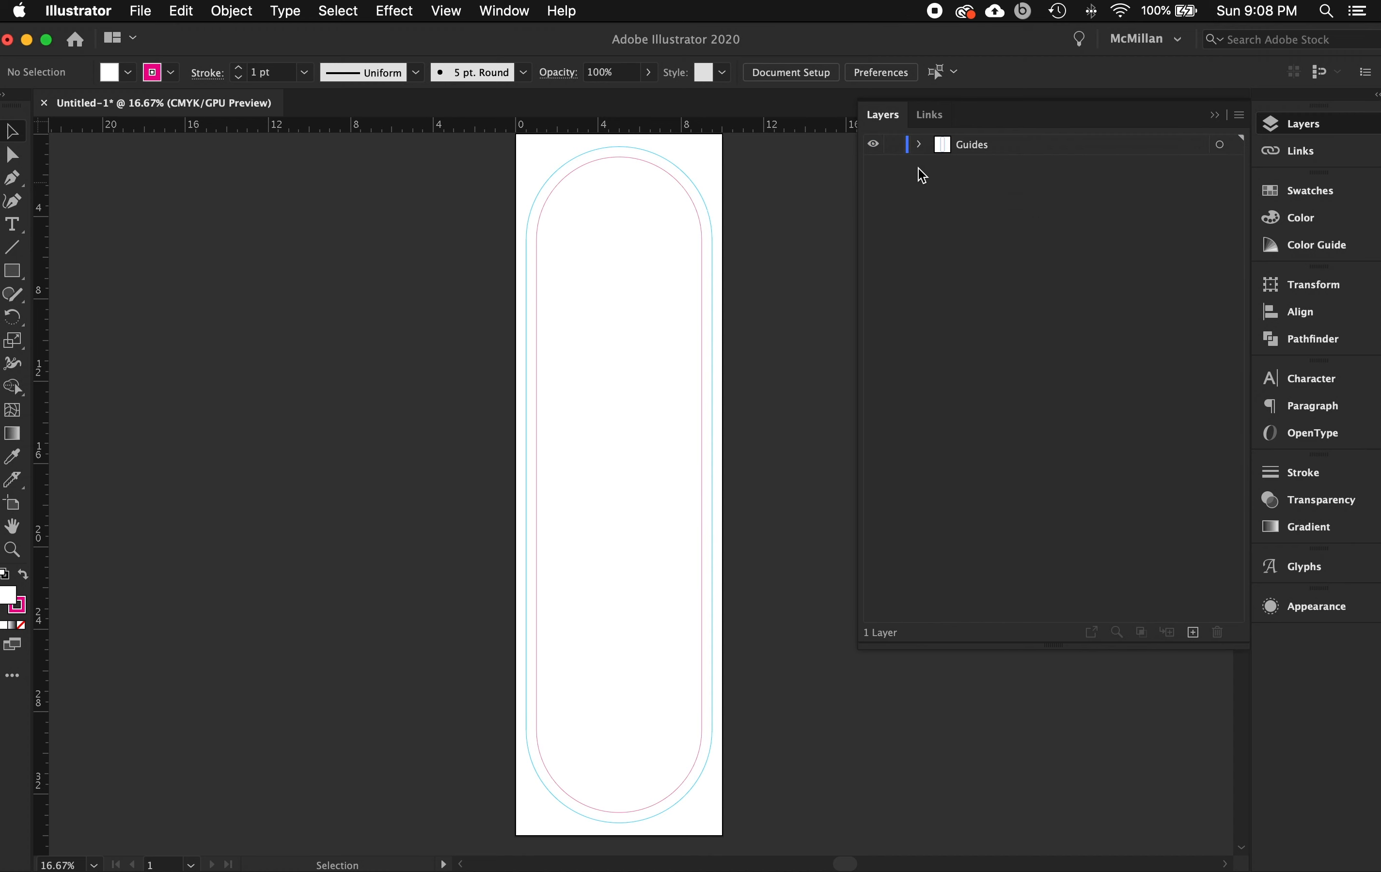
Remove the fill from the inner rounded shape, check the outer outline's fill, and deselect everything
click(654, 167)
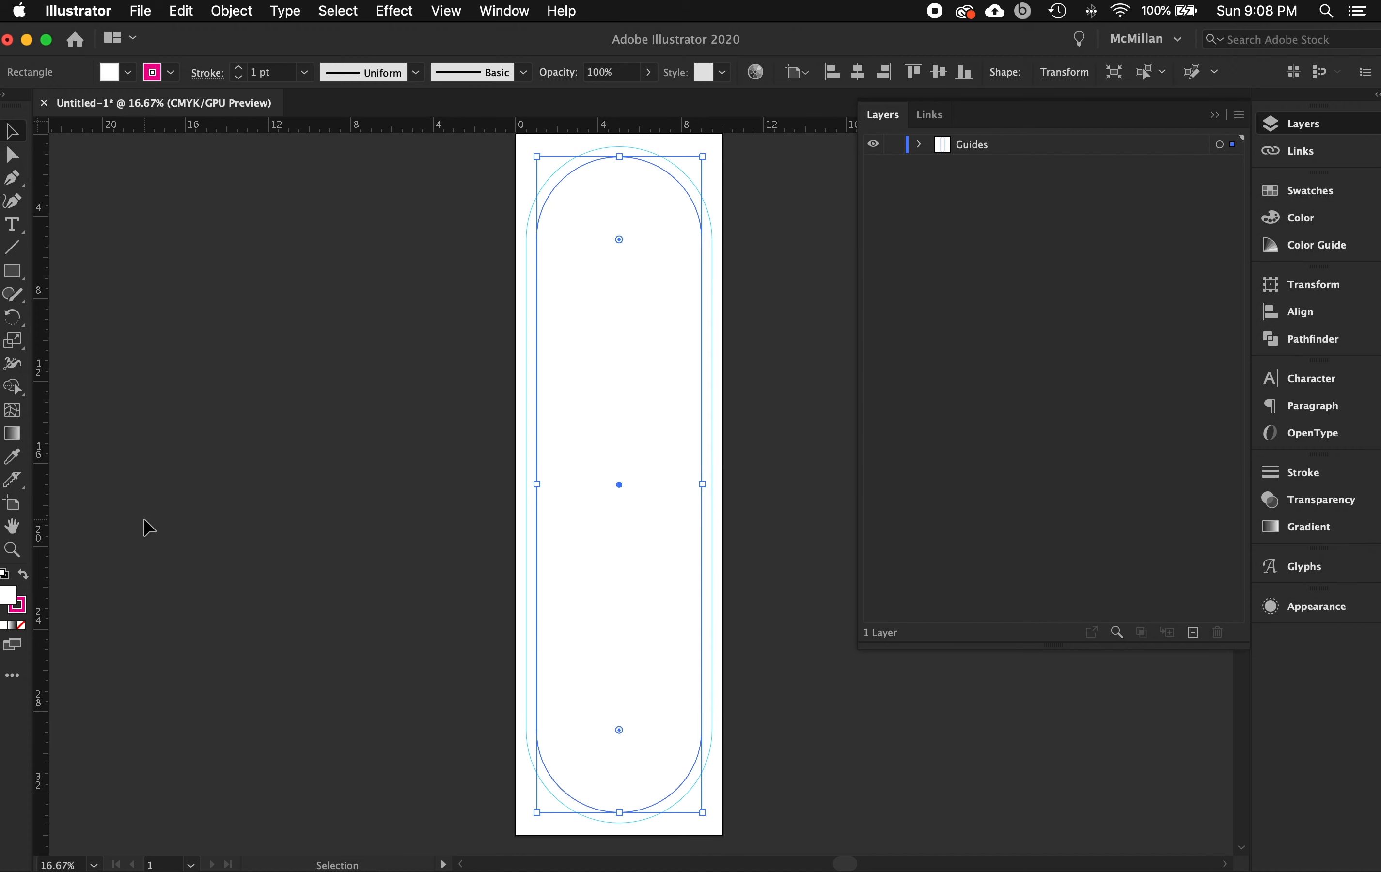
click(21, 625)
click(526, 509)
click(526, 509)
click(404, 539)
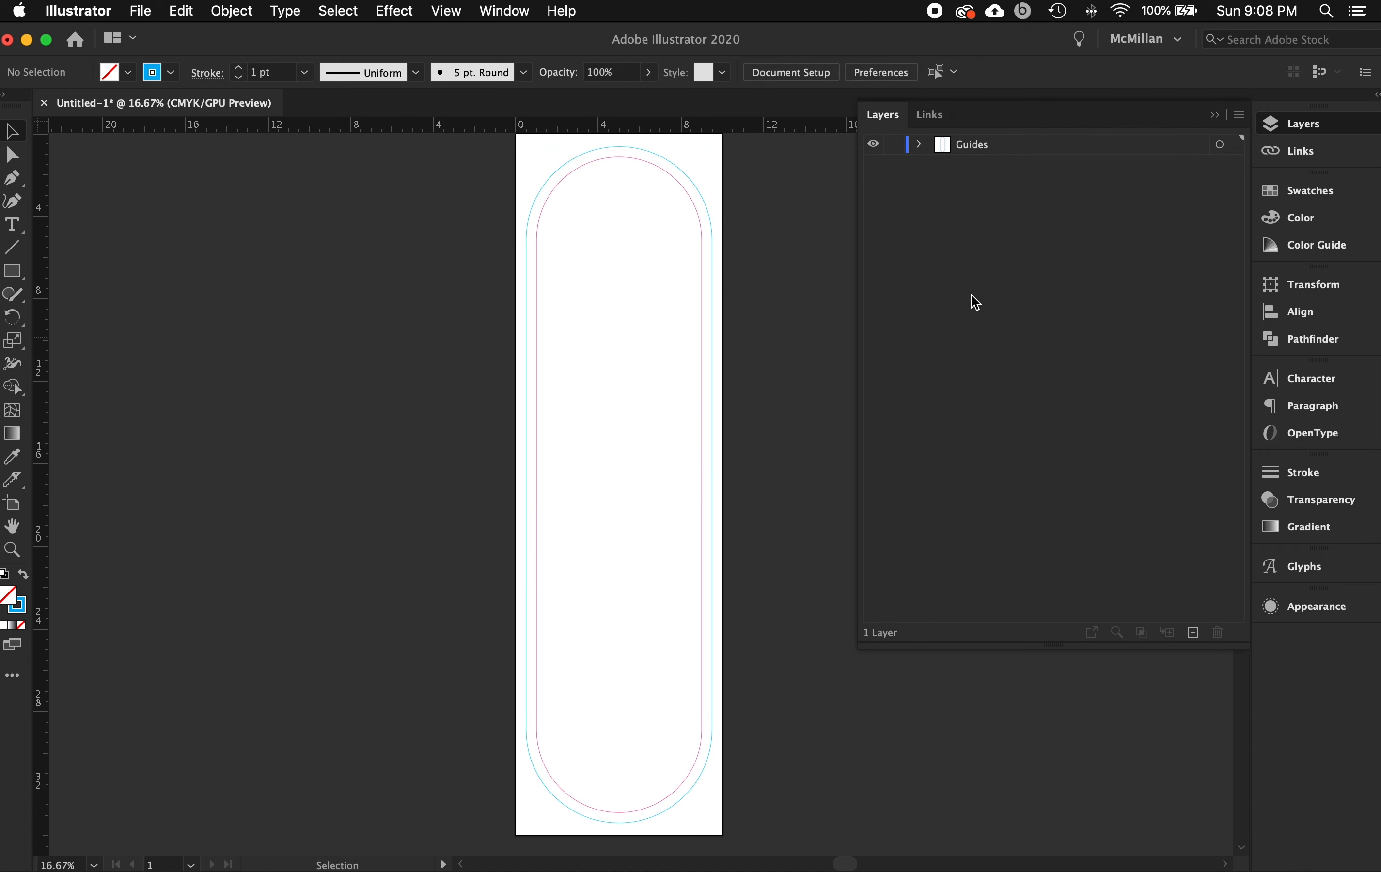
Lock the Guides layer and add a new layer beneath it
click(992, 145)
click(894, 145)
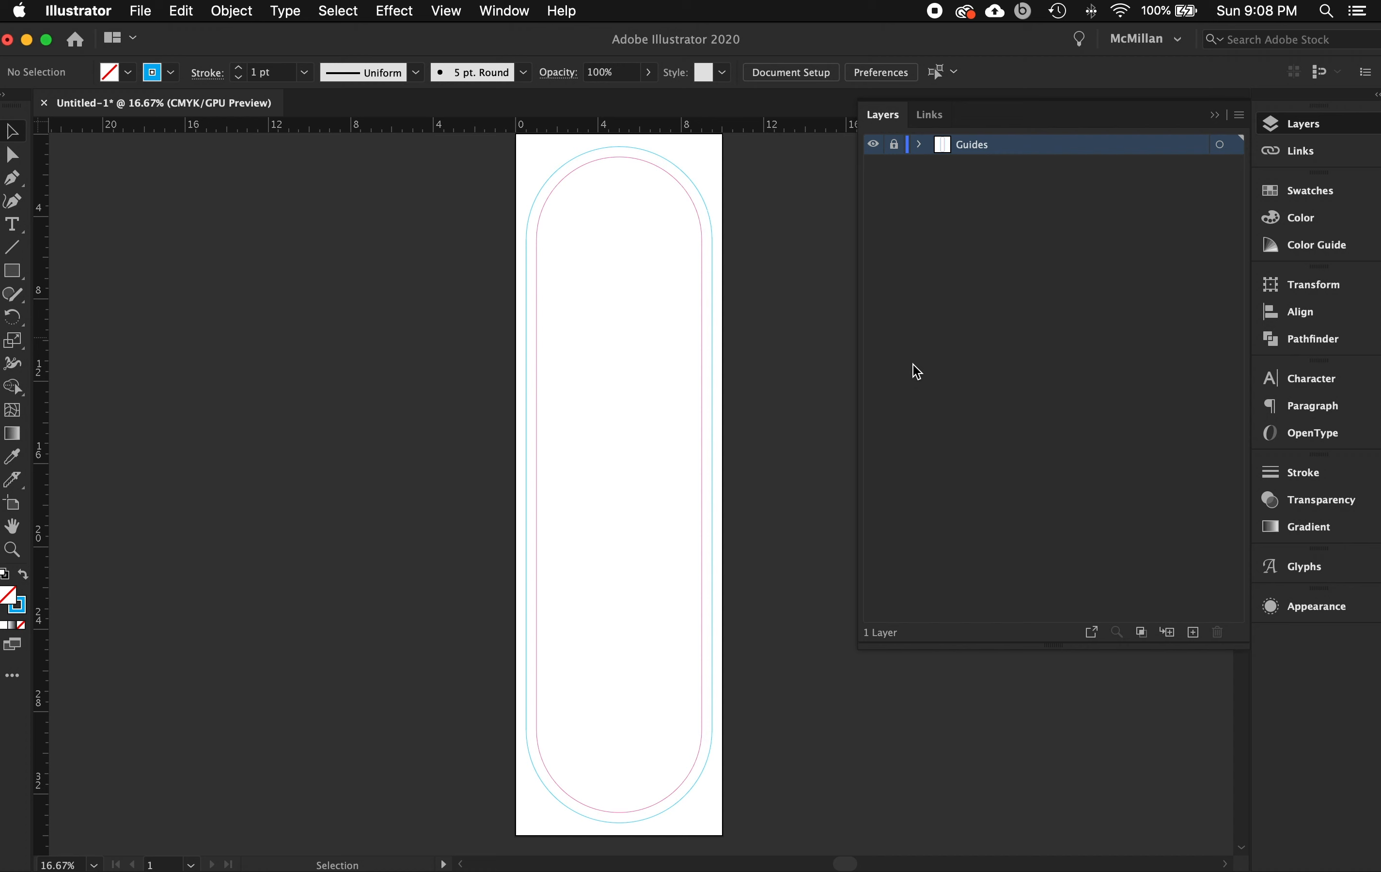
click(1194, 637)
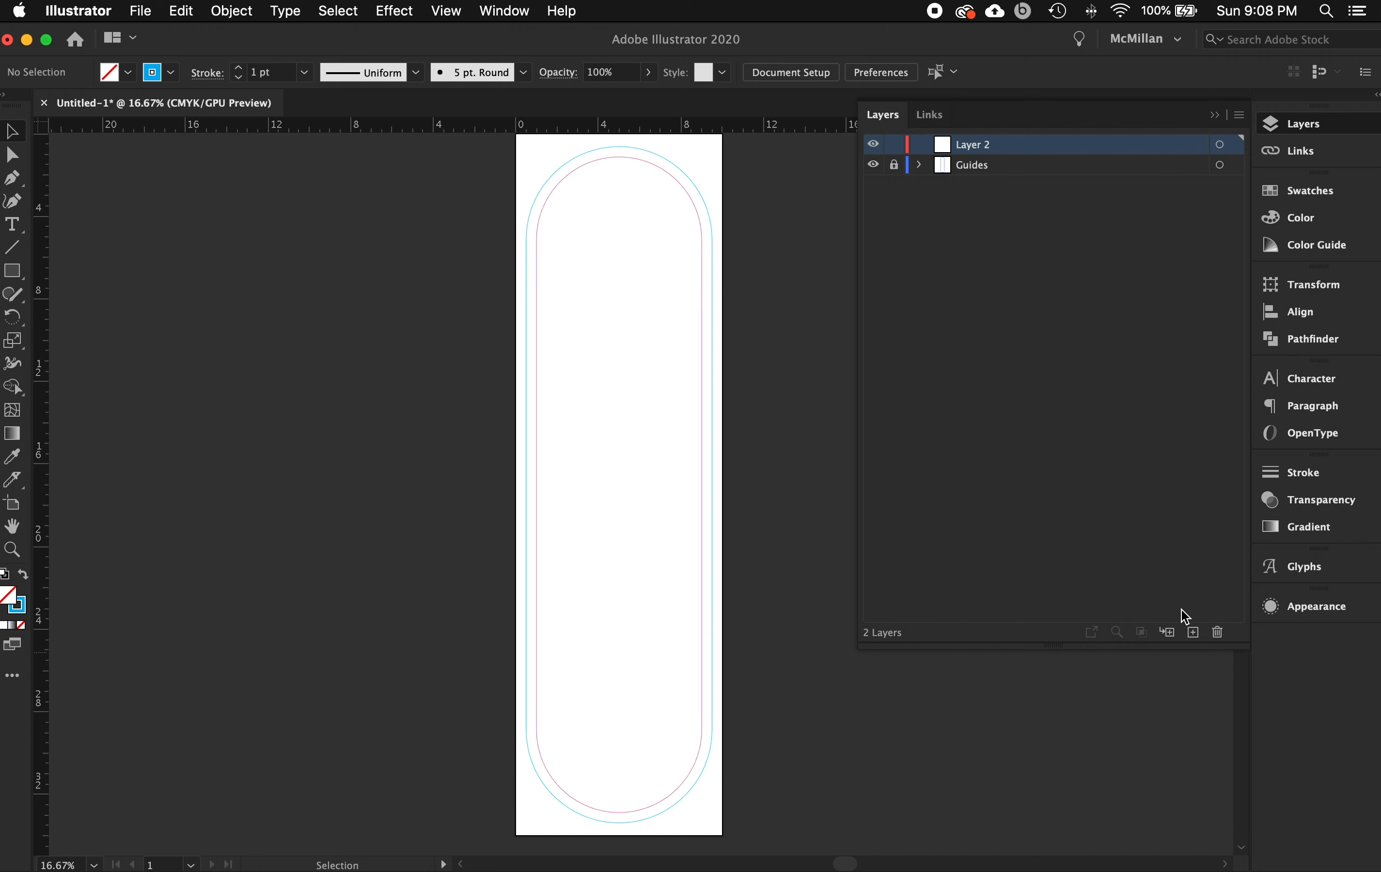
click(1043, 151)
drag(1043, 151, 1039, 200)
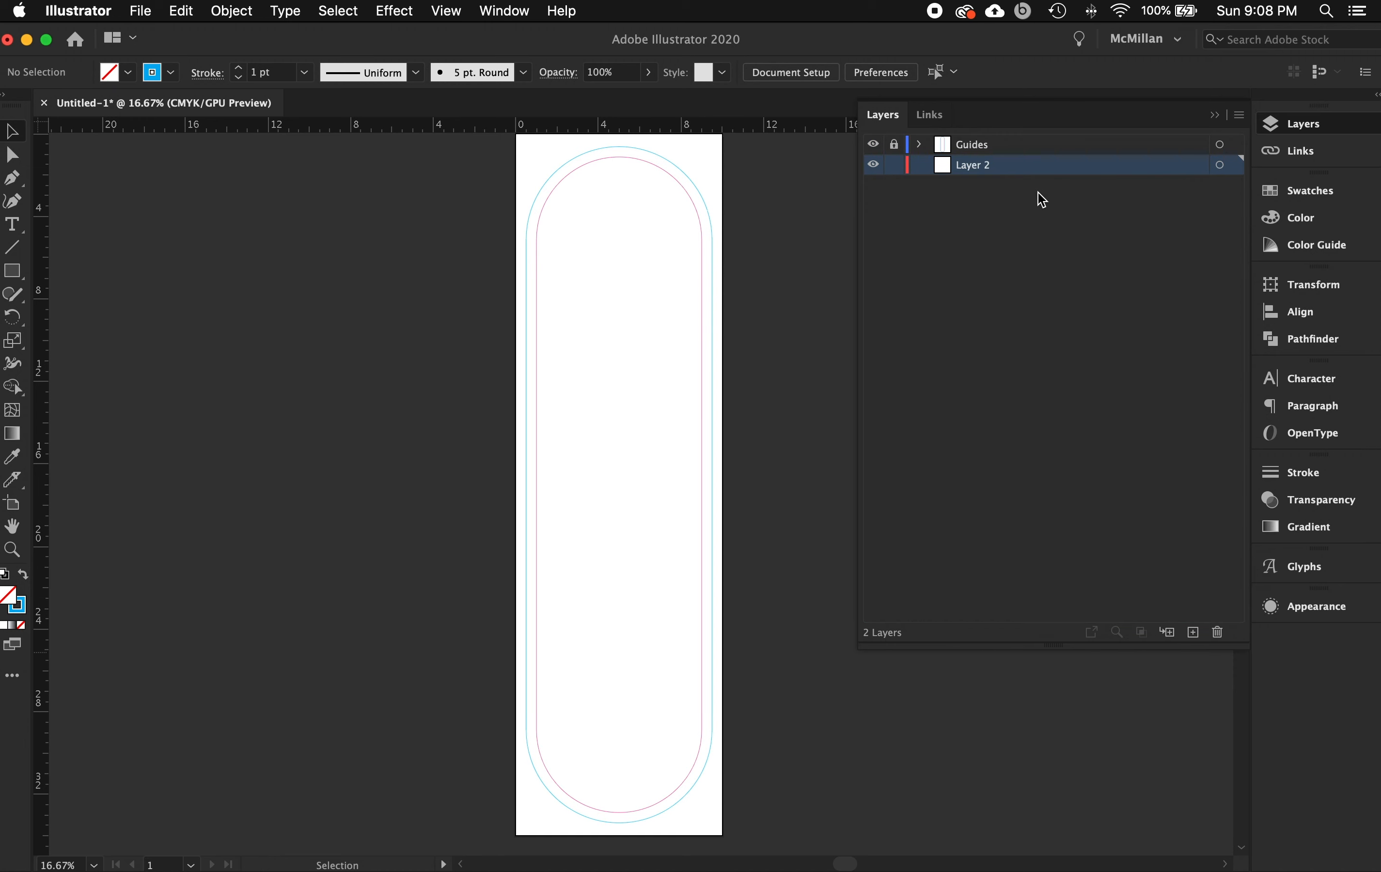
Rename the new layer as "Artwork"
double_click(975, 166)
text(Artwork)
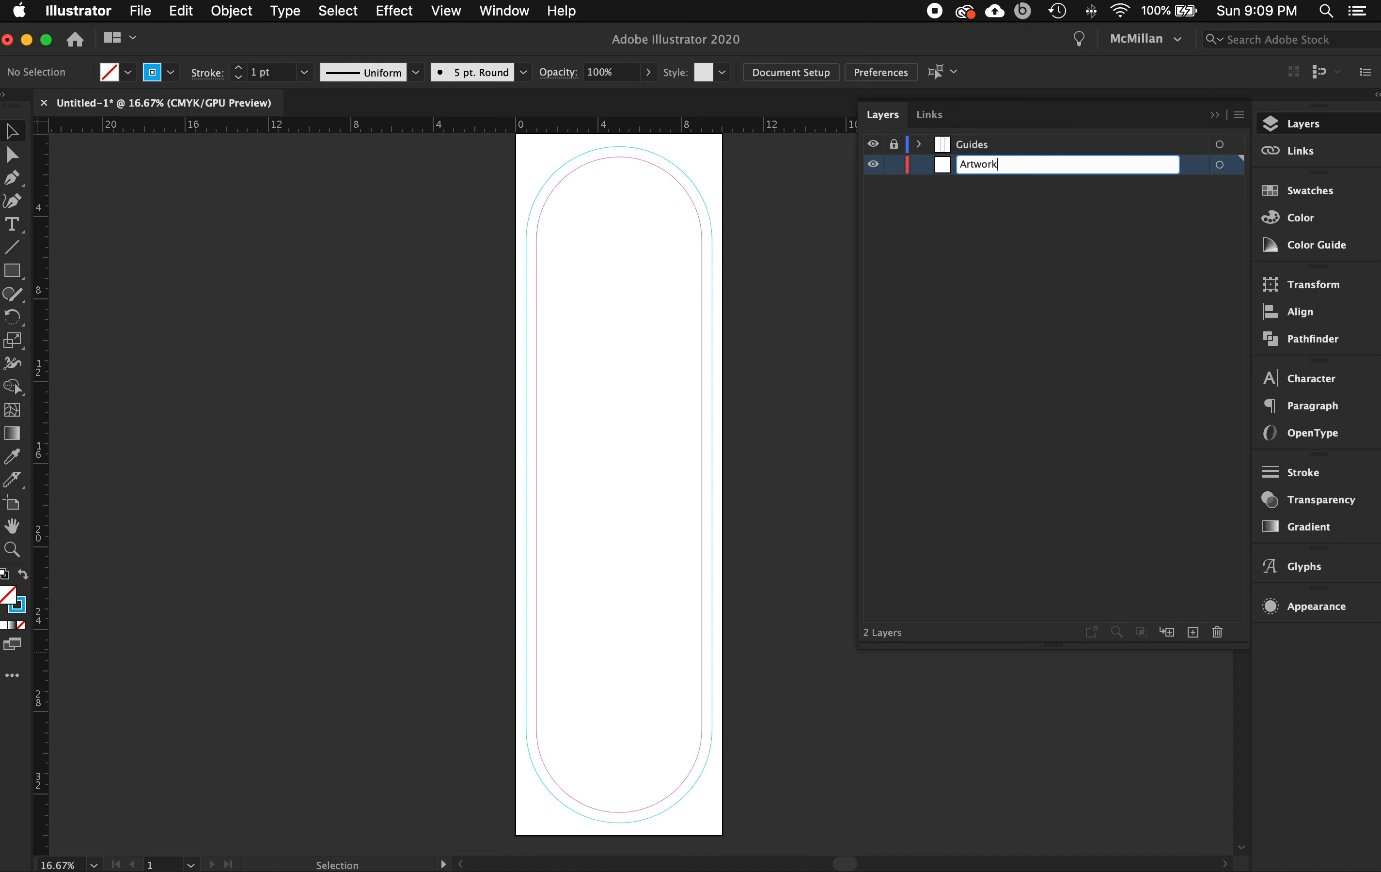
click(908, 208)
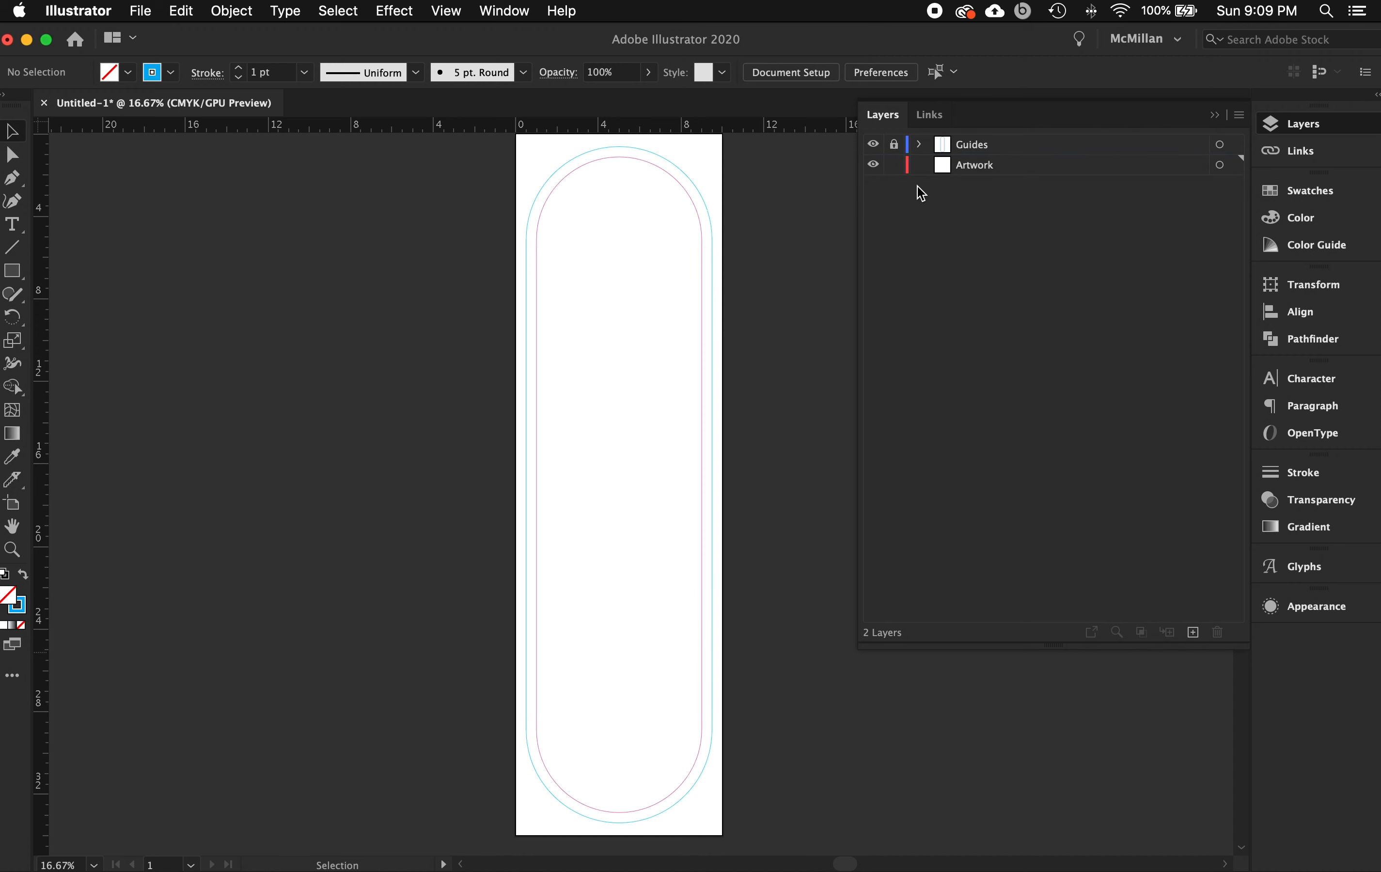